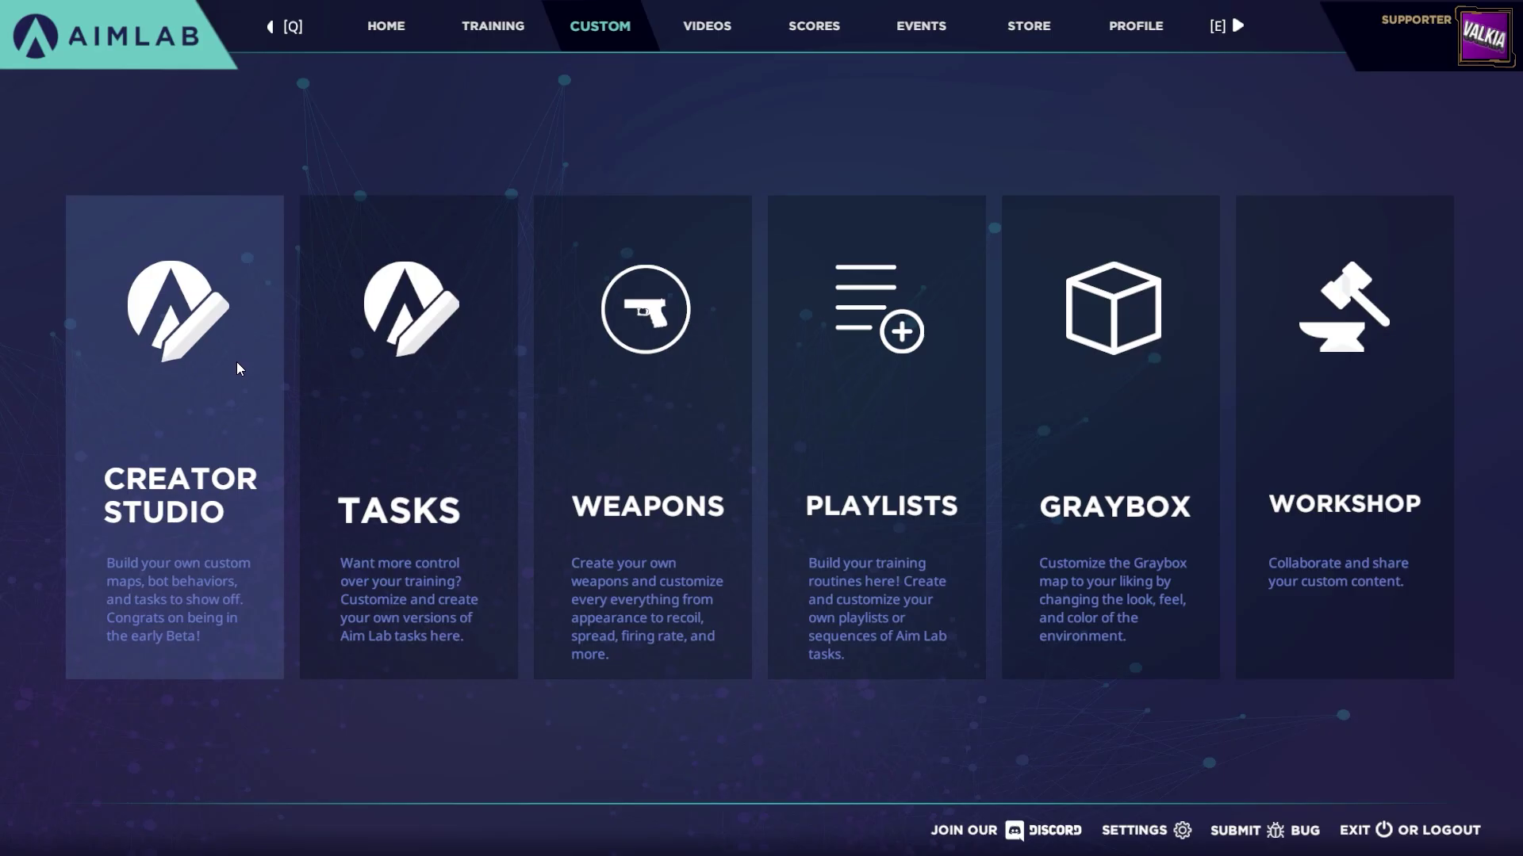
- Open the Creator Studio card in the CUSTOM tab to reach New Level Setup
click(237, 363)
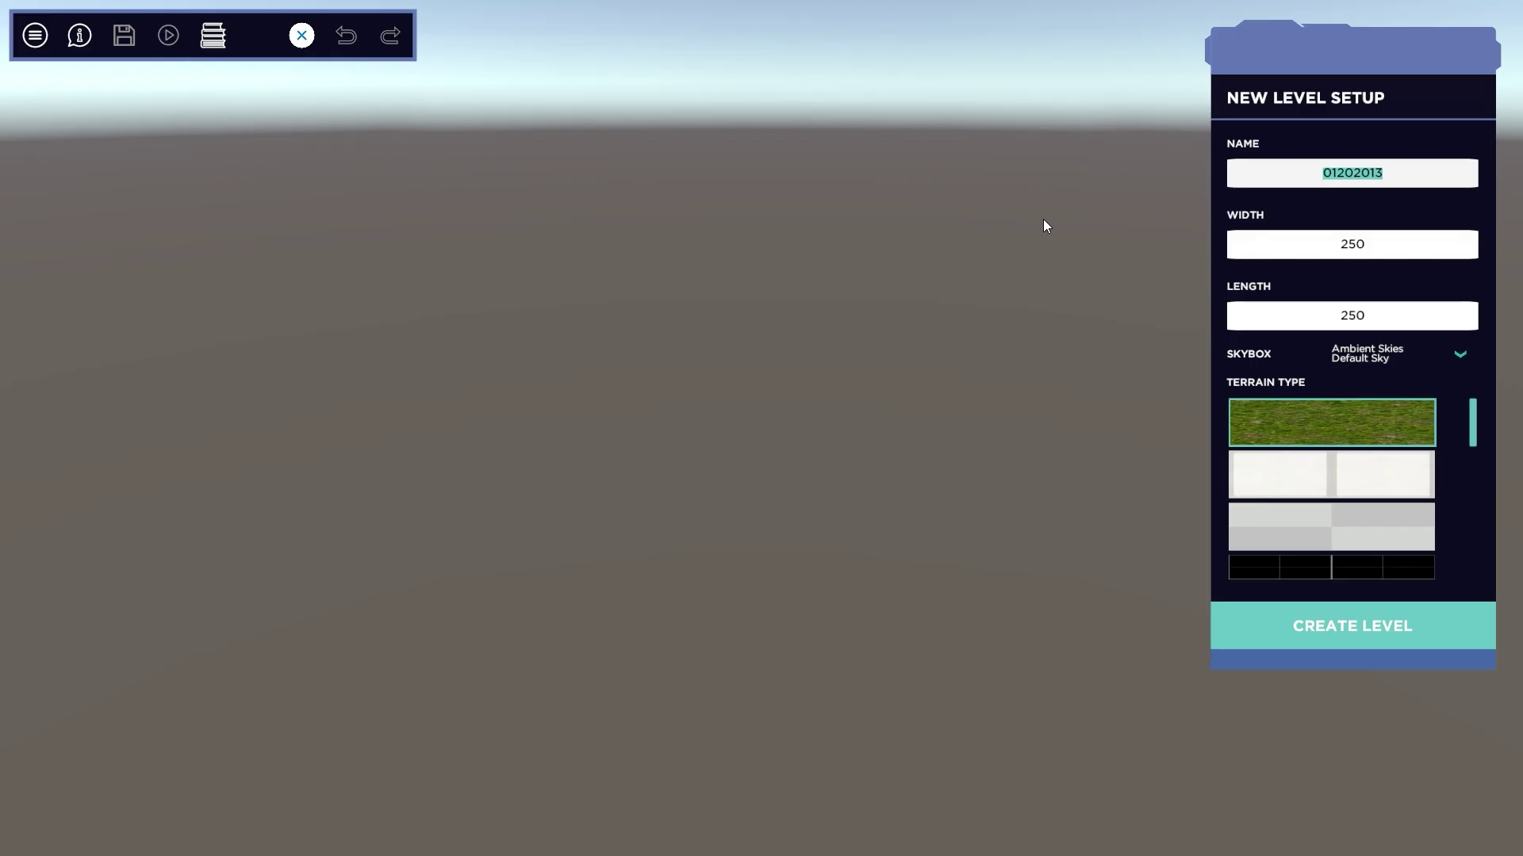
- Create the 250 x 250 grass level MyFirstMap with the Skybox Golden sky
text(yFirstMap)
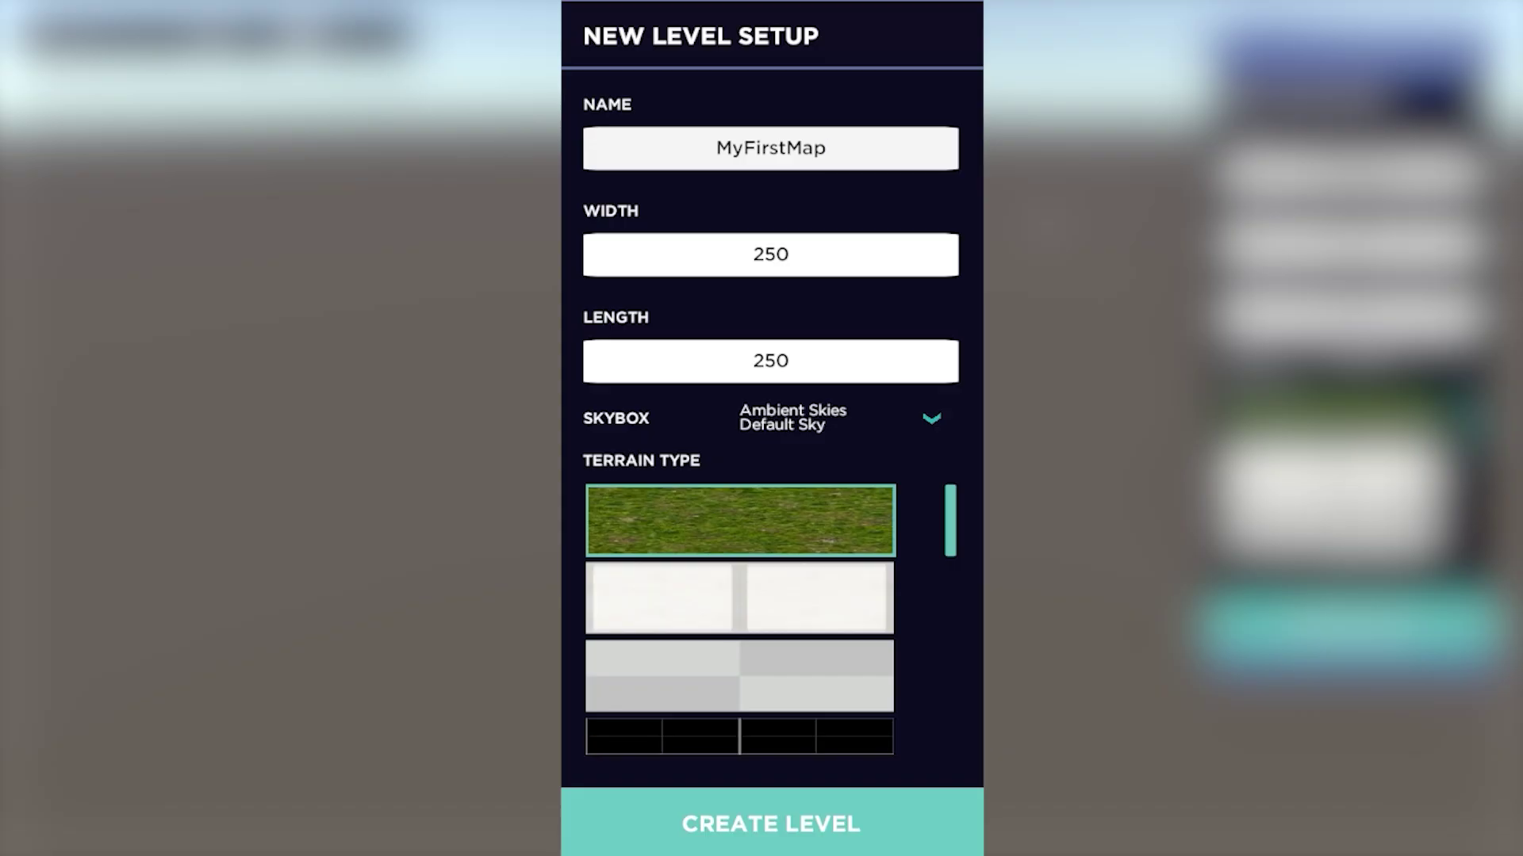
click(932, 424)
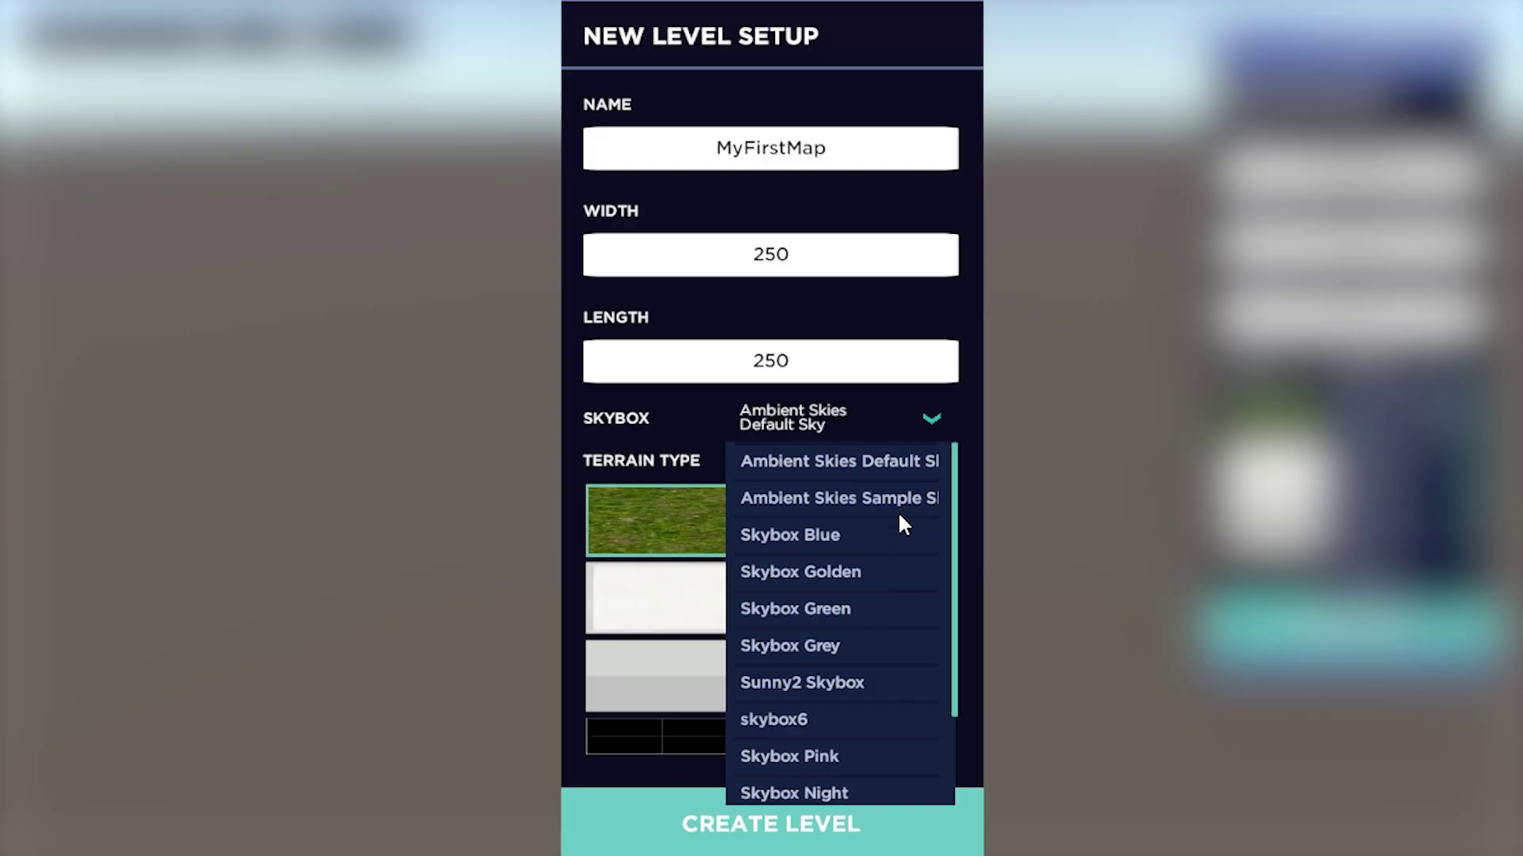
click(872, 570)
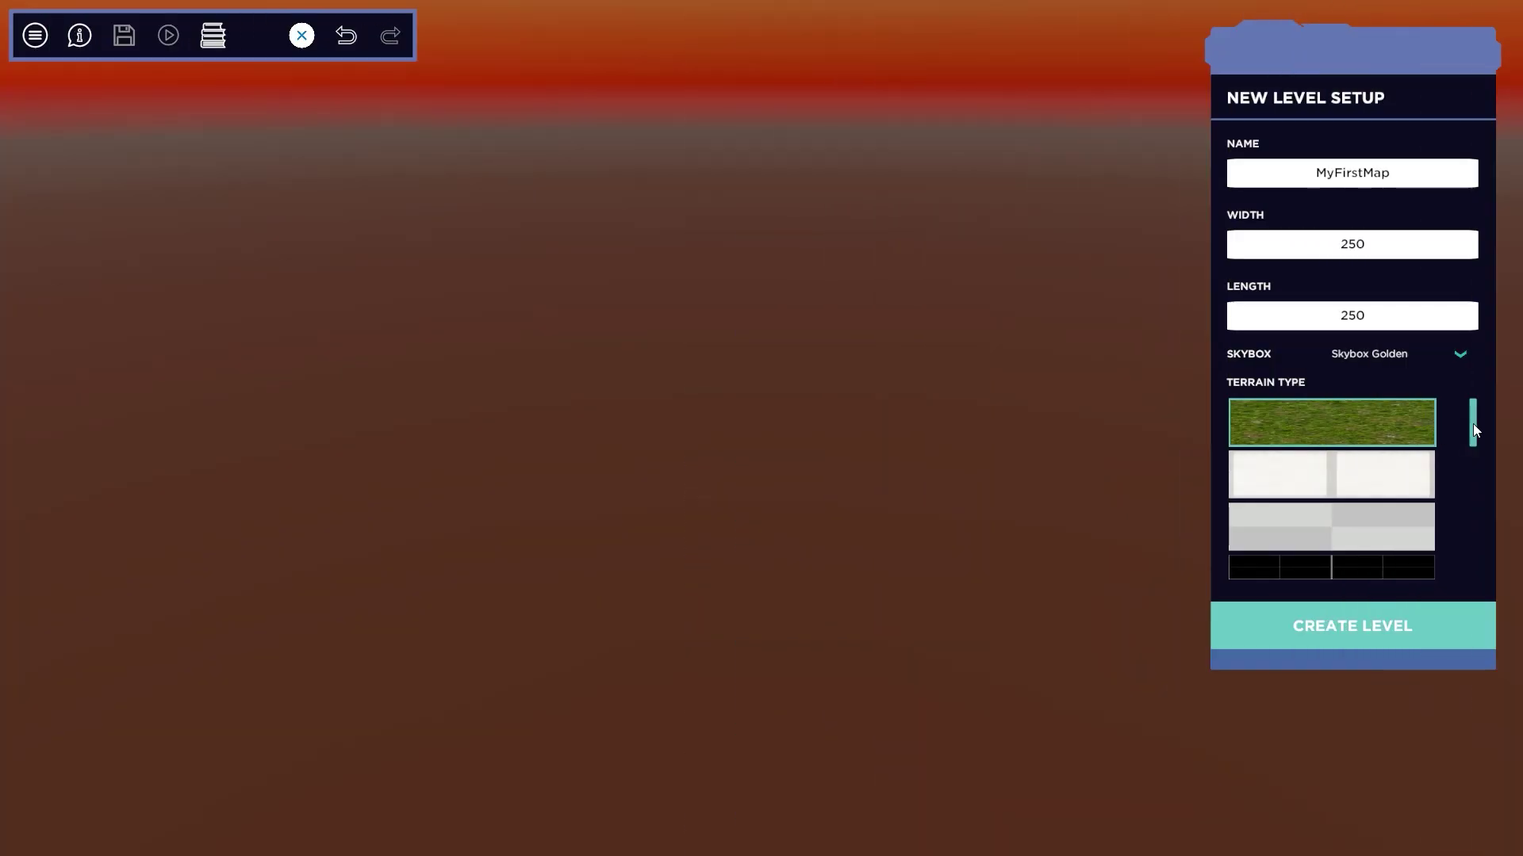
drag(1473, 424, 1473, 487)
drag(950, 620, 947, 652)
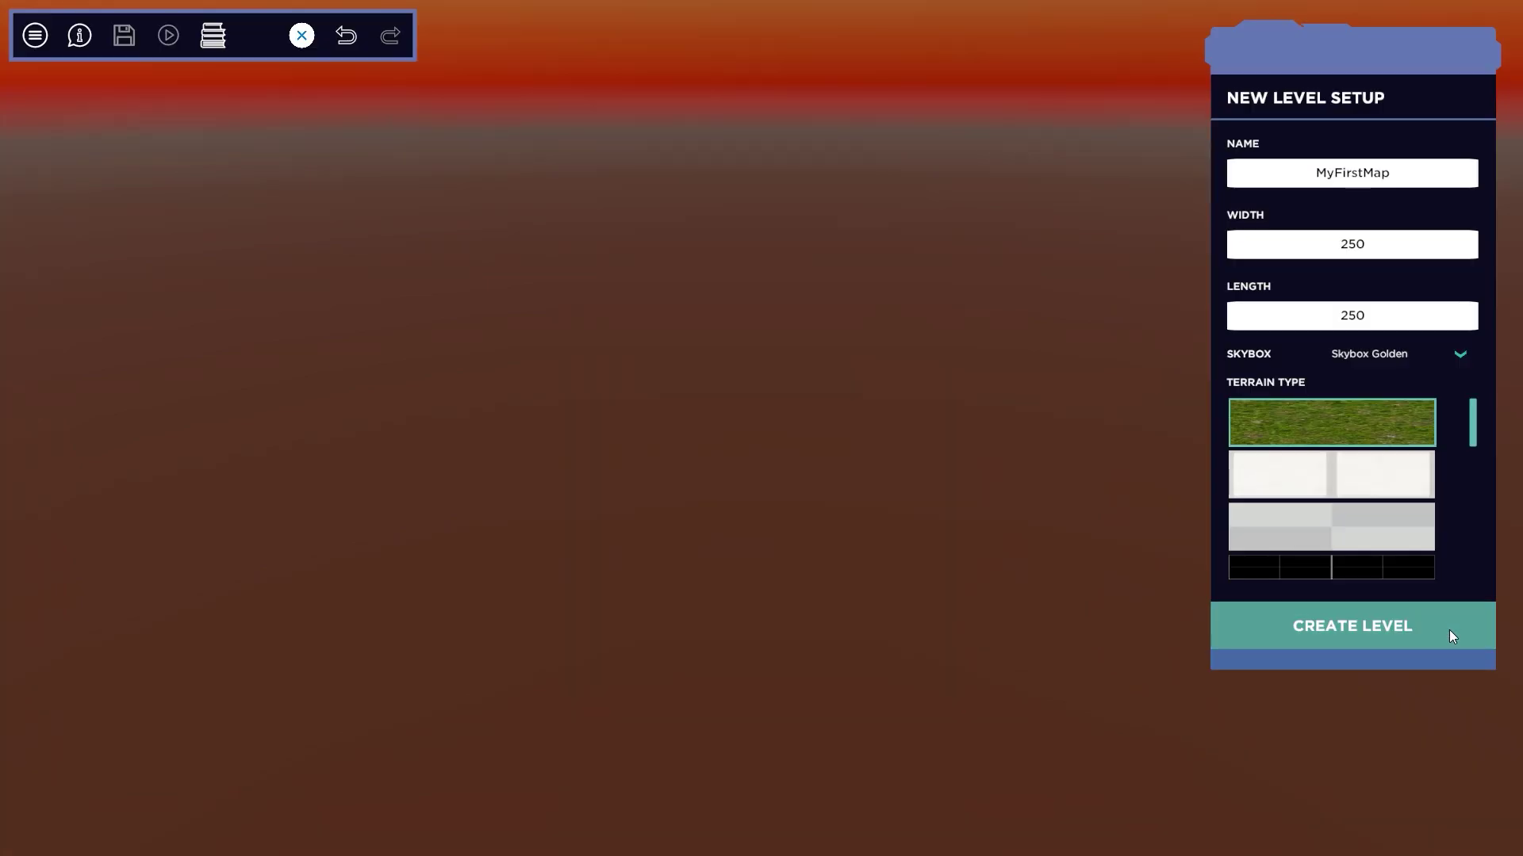
click(1449, 632)
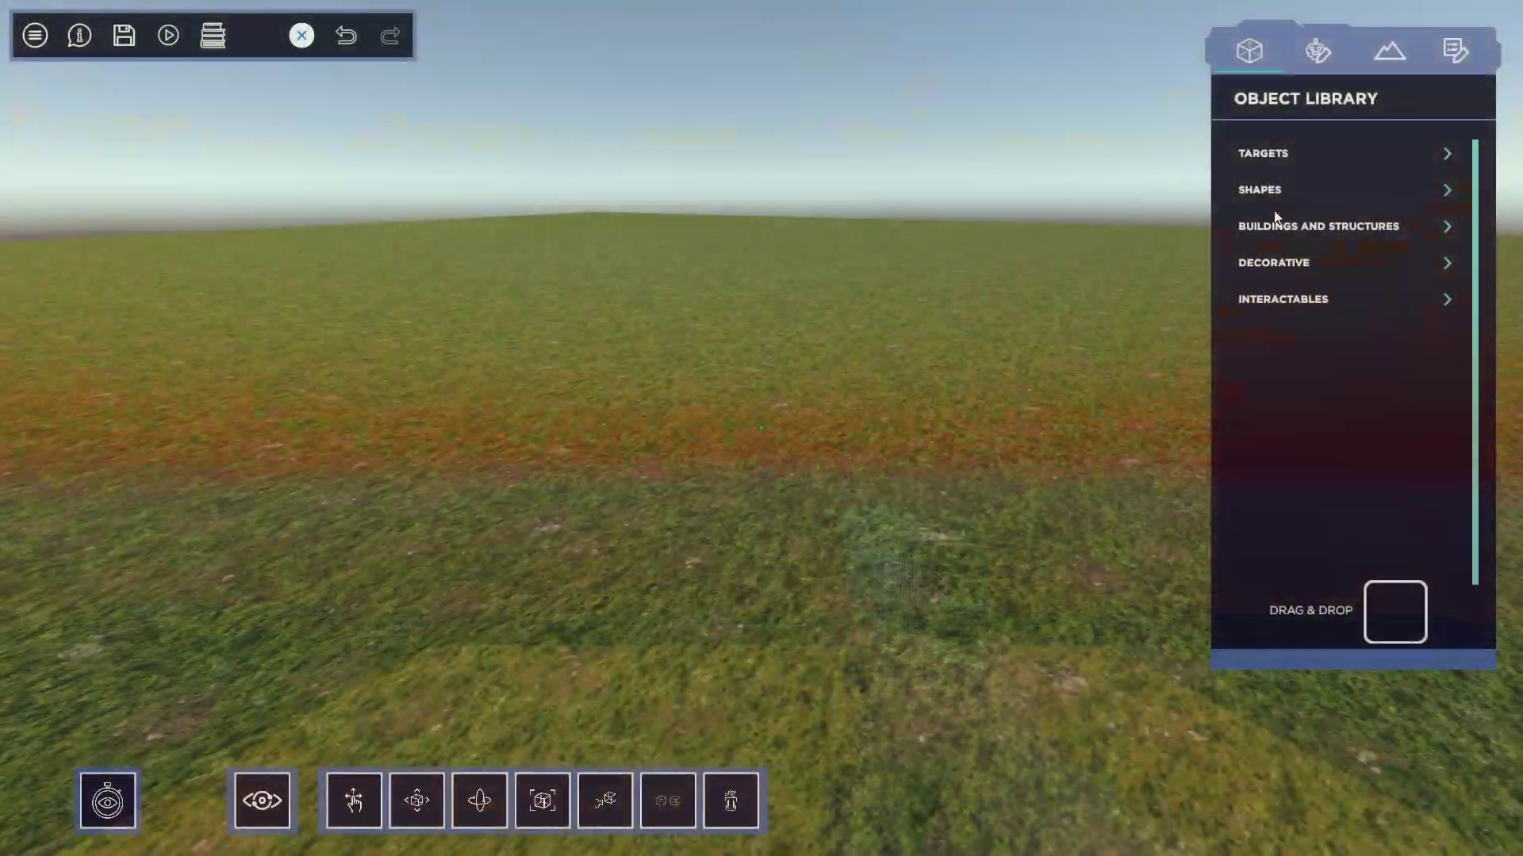
- Place a Cube from Shapes > Stationary on the grass and lift it with the Y gizmo
click(1279, 192)
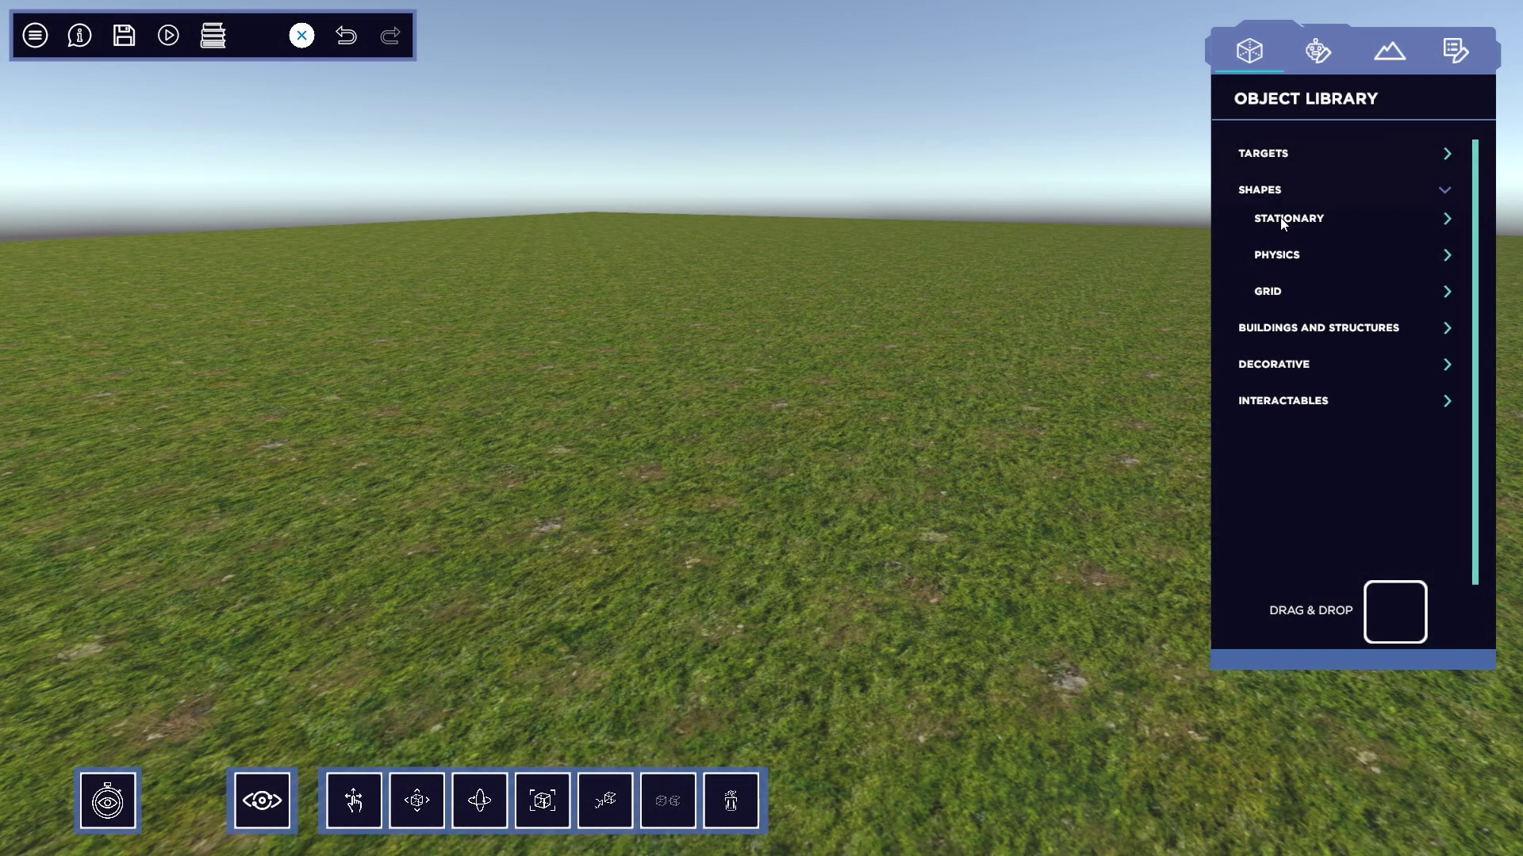
click(1280, 220)
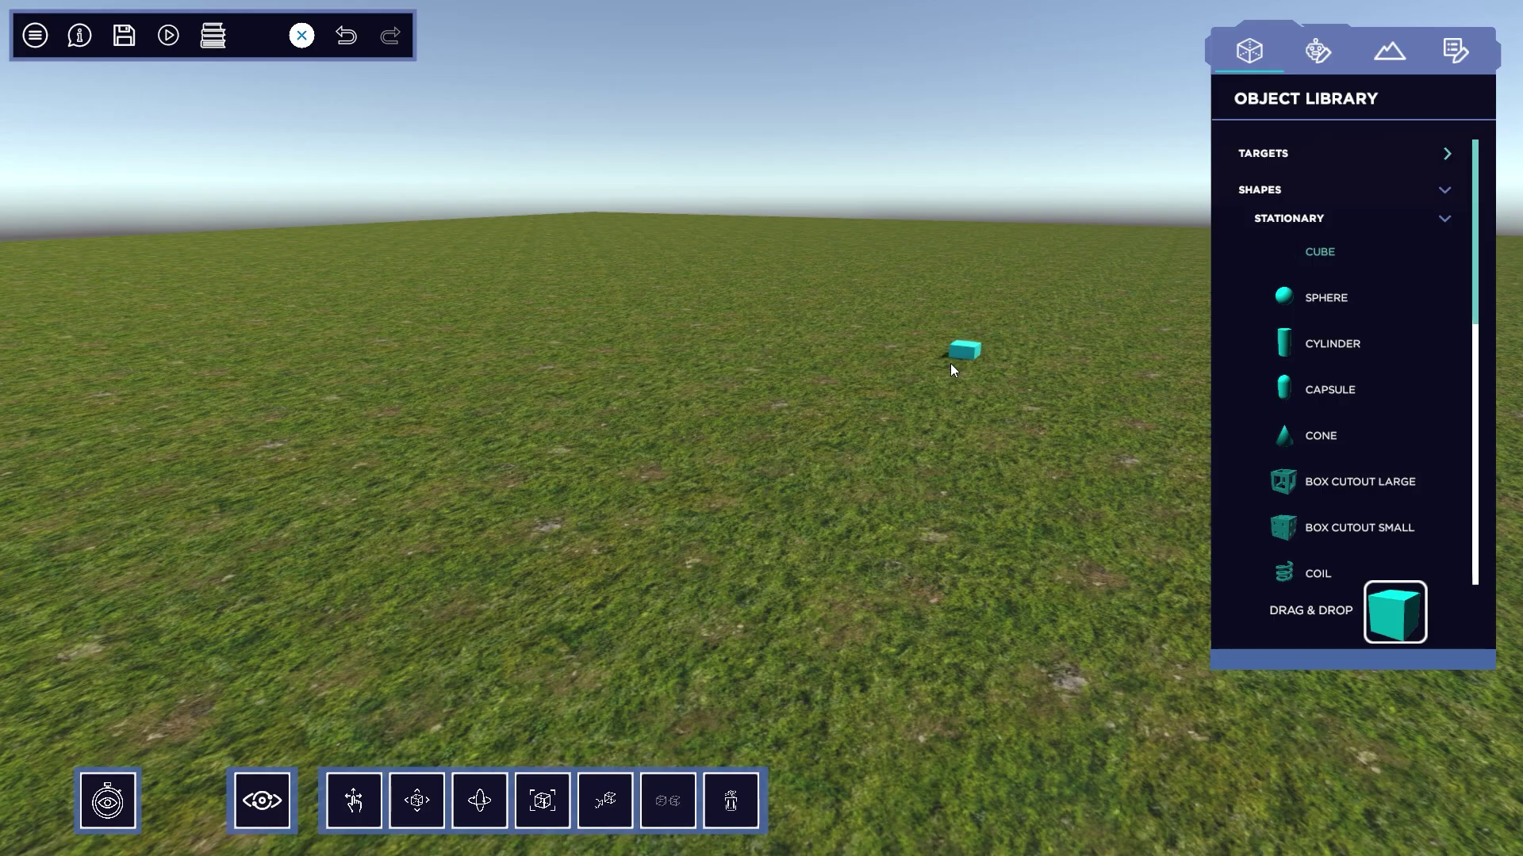
drag(769, 527, 799, 503)
key(Delete)
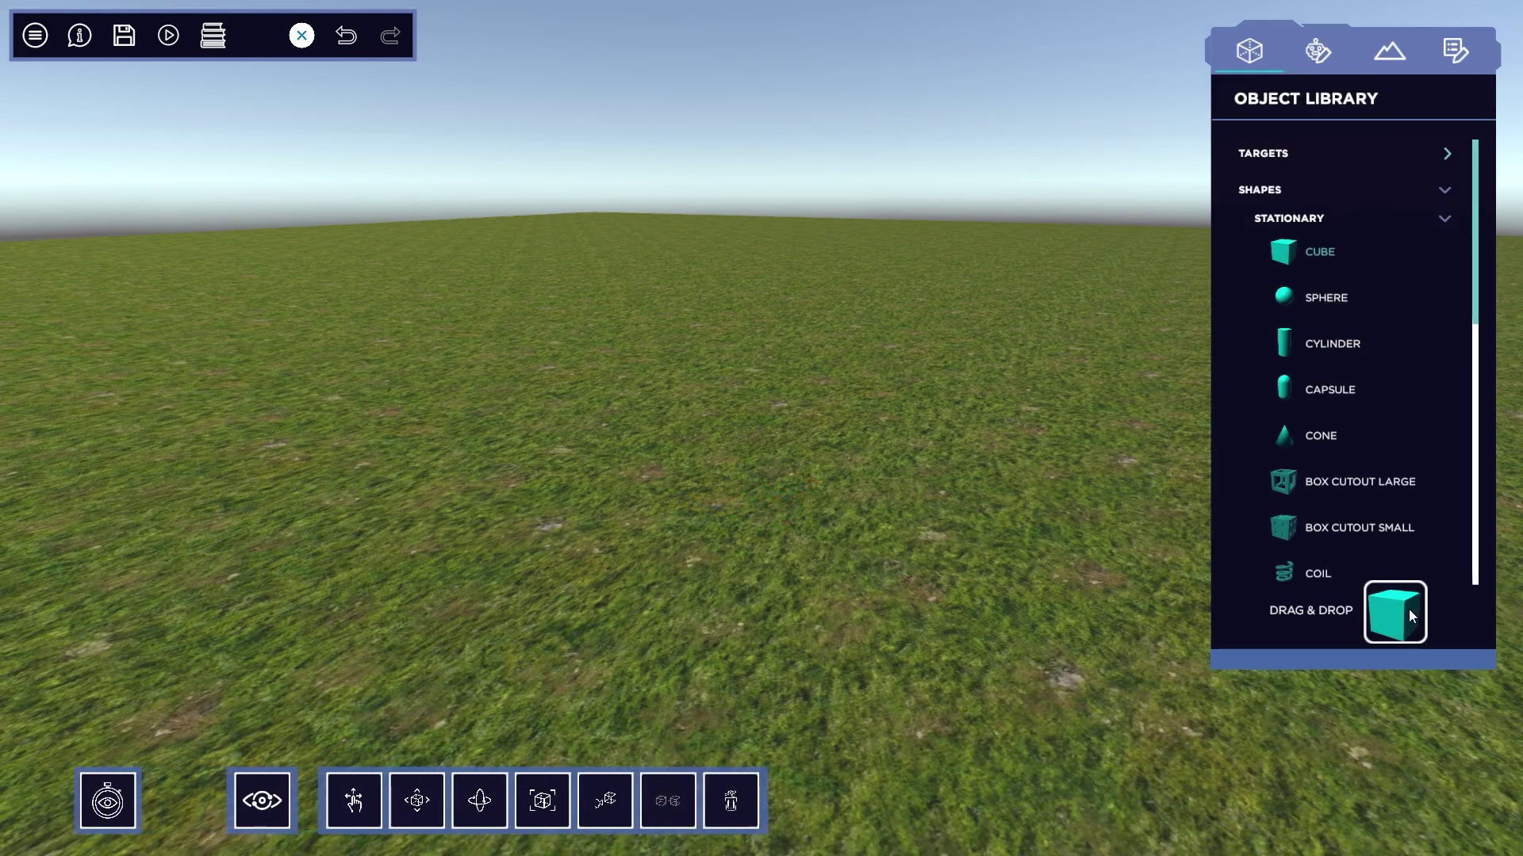
drag(800, 563, 791, 520)
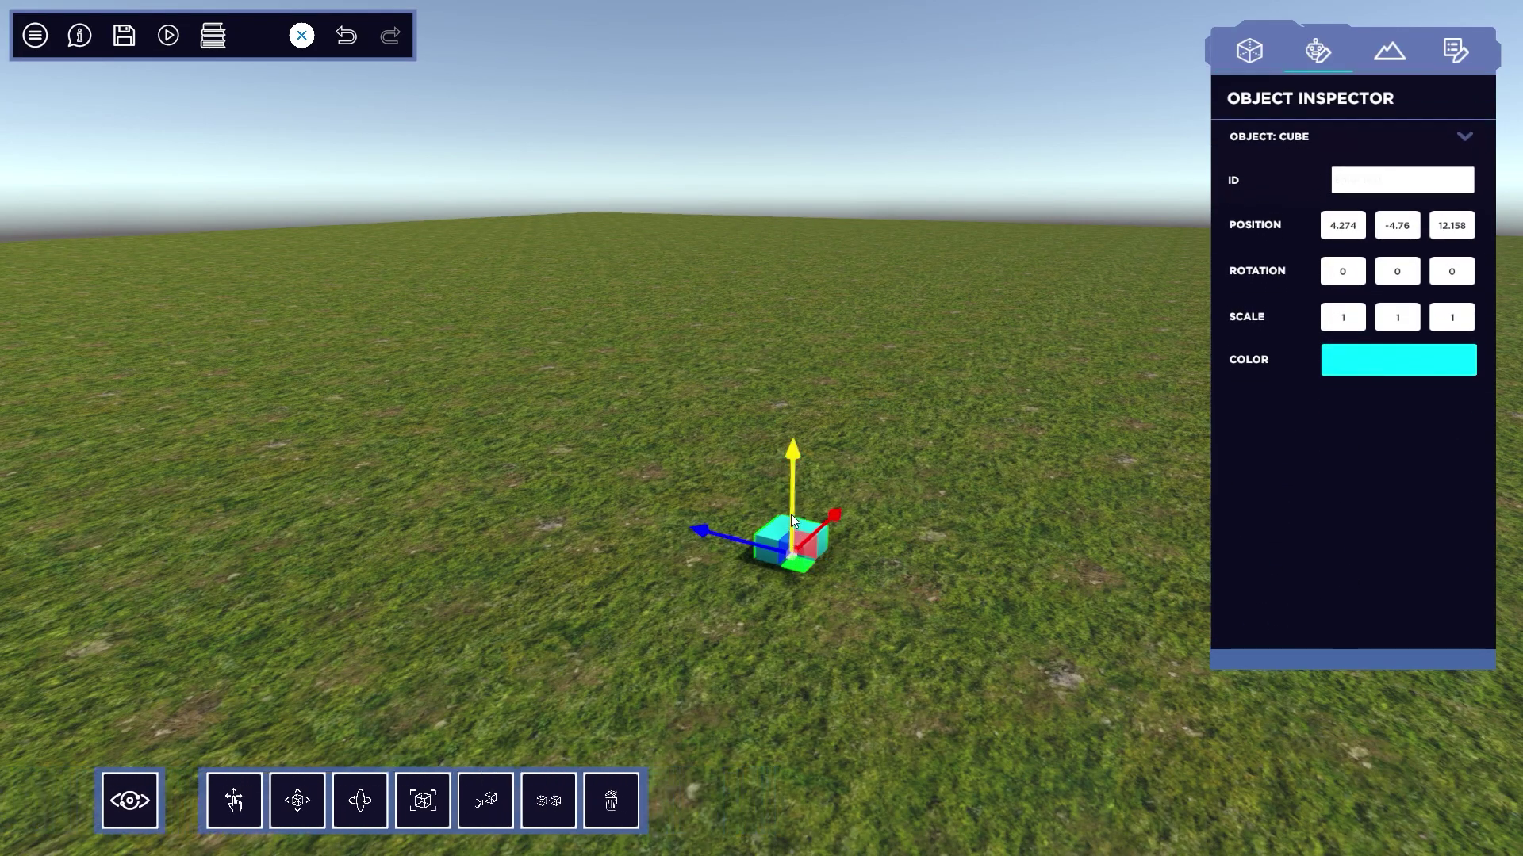
click(901, 506)
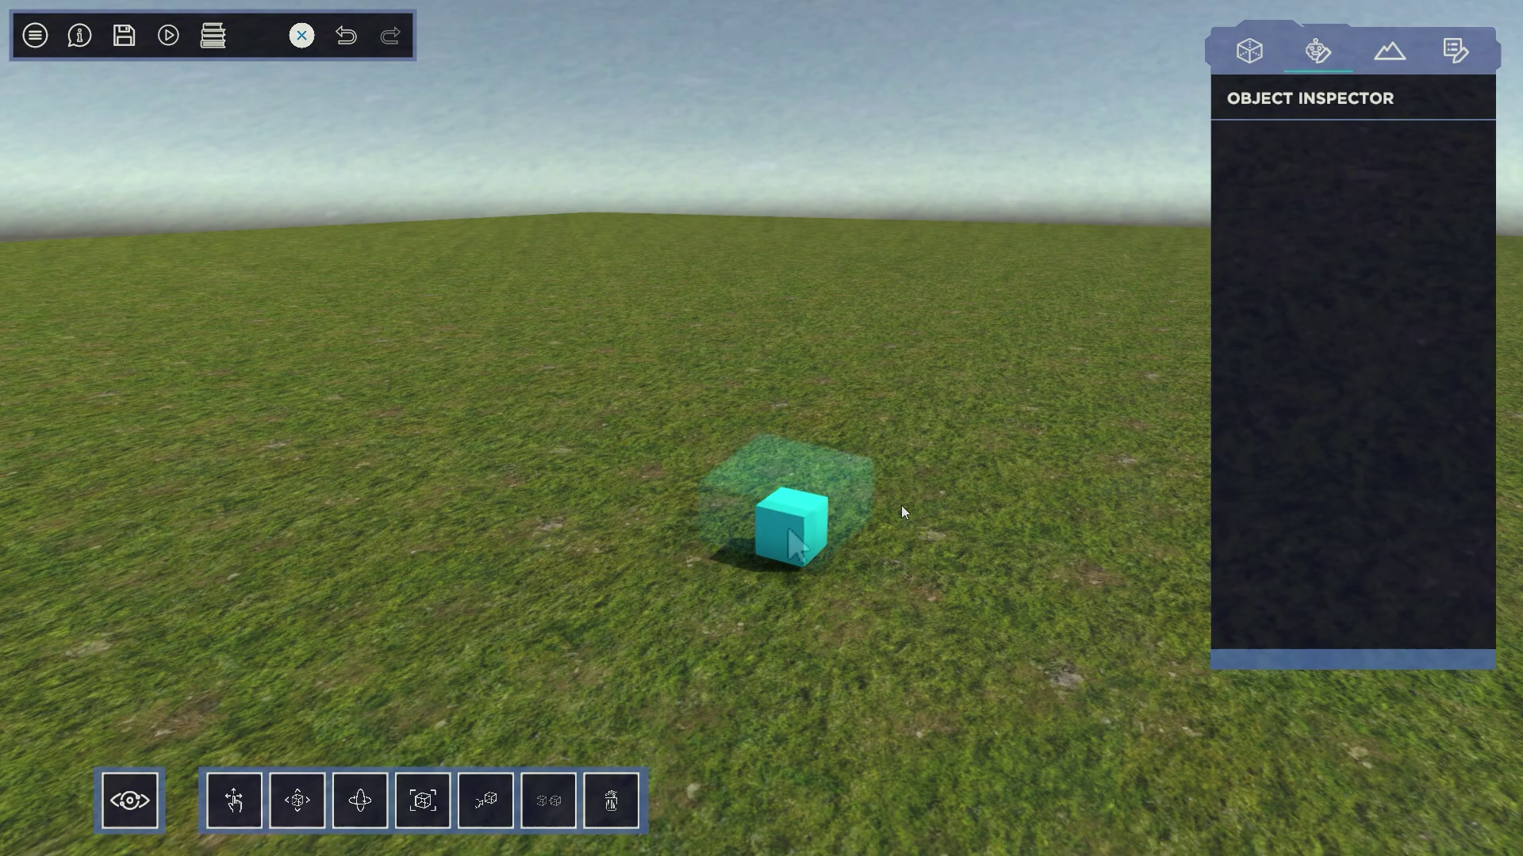
click(788, 509)
drag(787, 460, 788, 354)
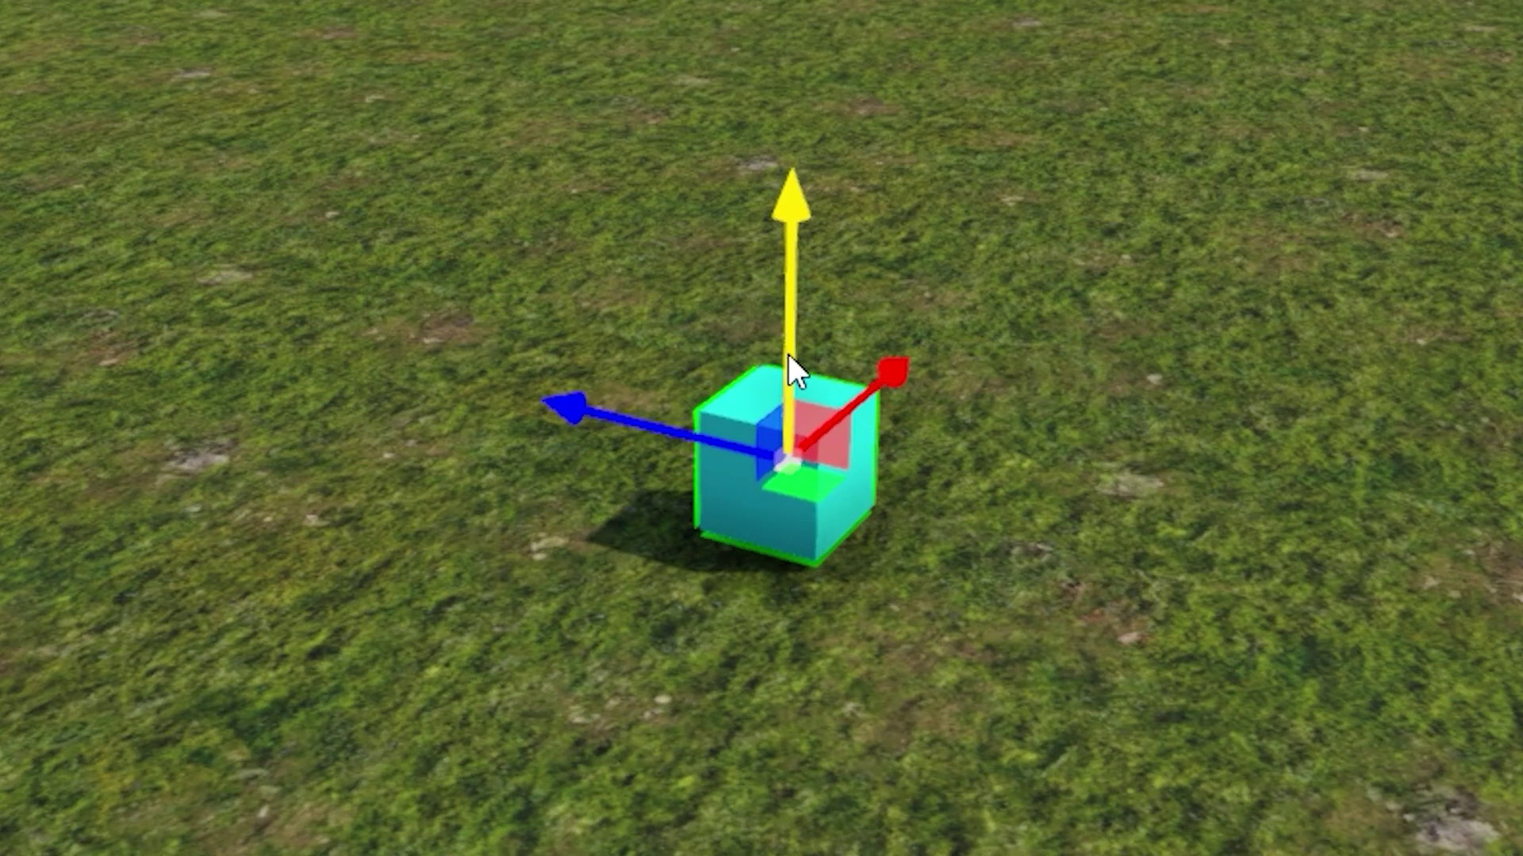
click(1054, 412)
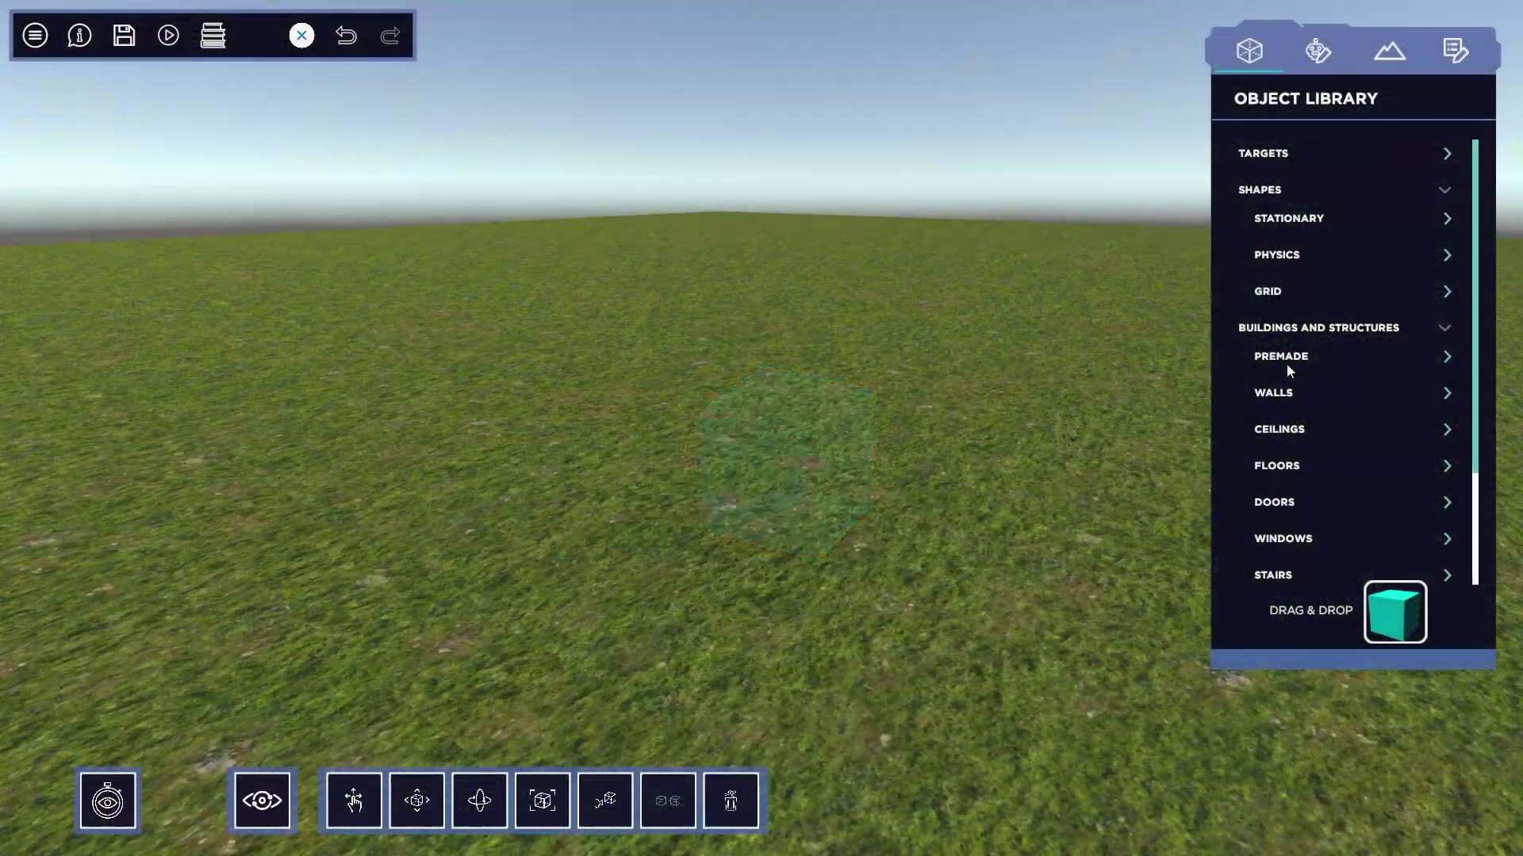
- Add the Rundown Building and a shelf from the premade buildings category
click(1286, 364)
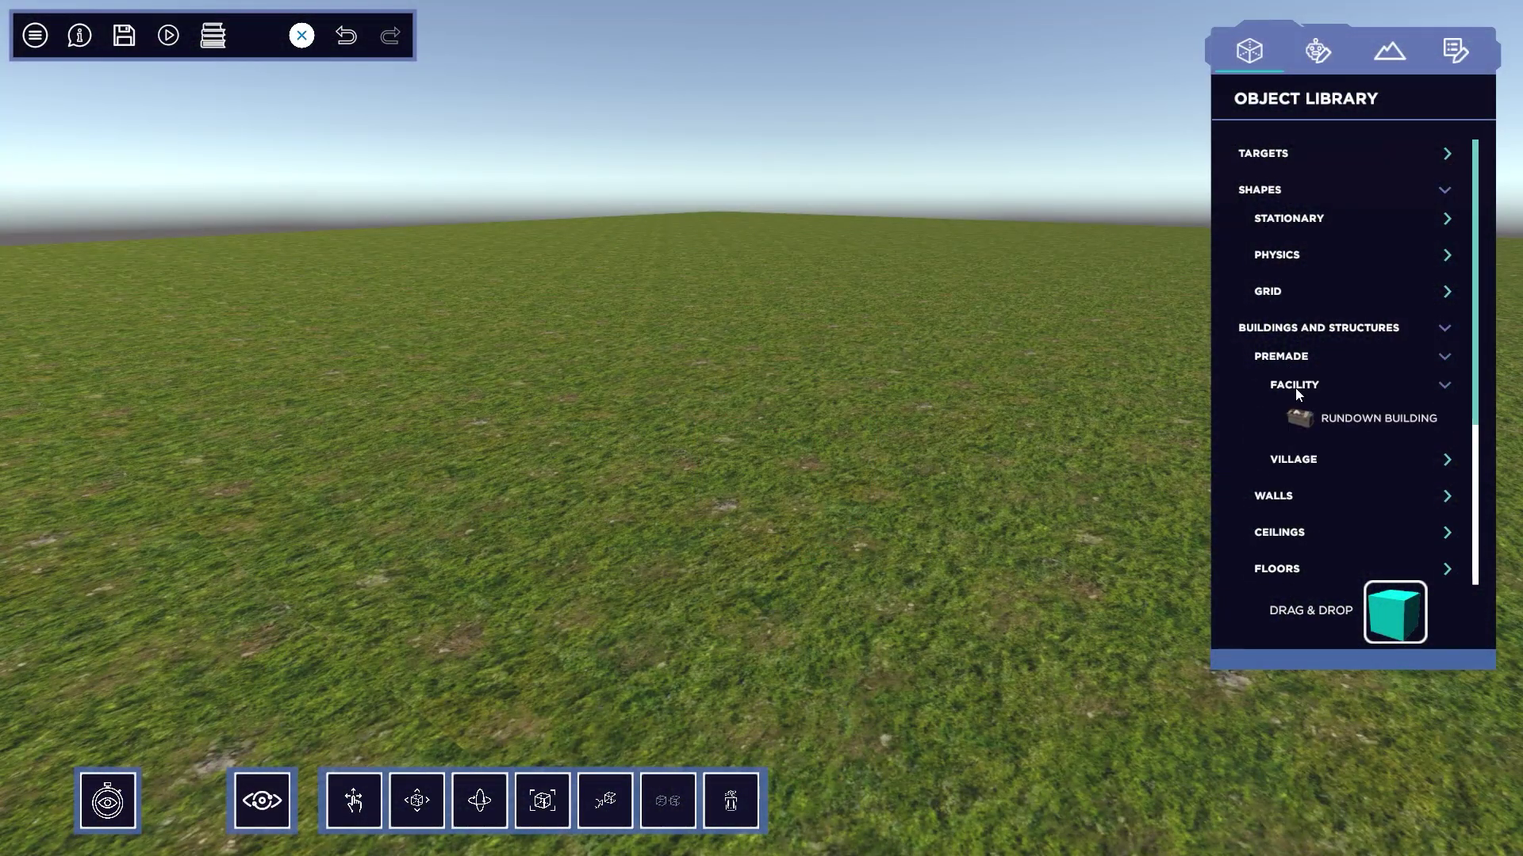
drag(1301, 419, 599, 503)
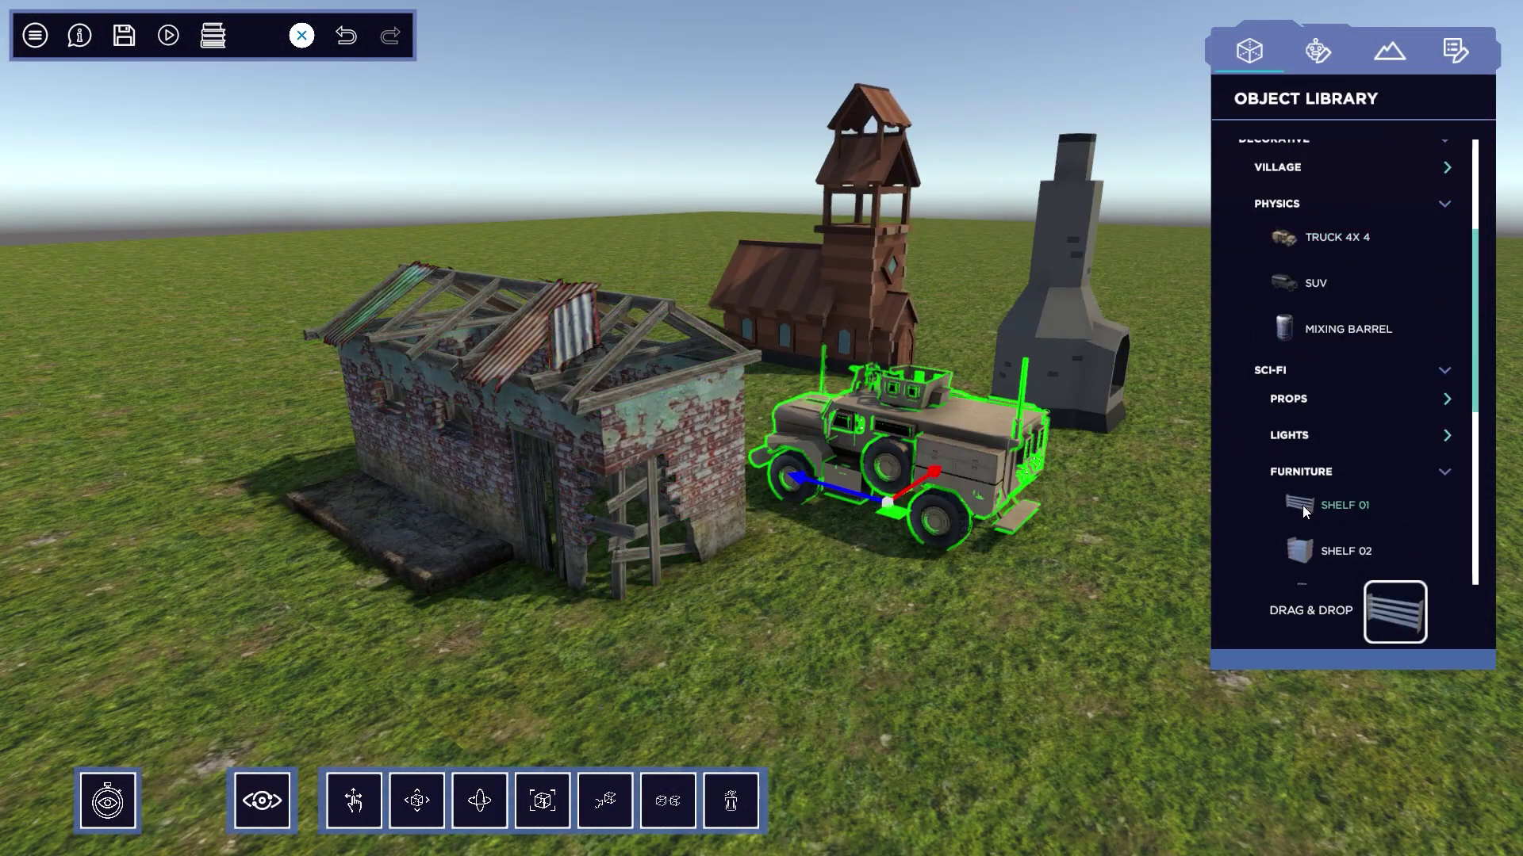
drag(1303, 506, 785, 622)
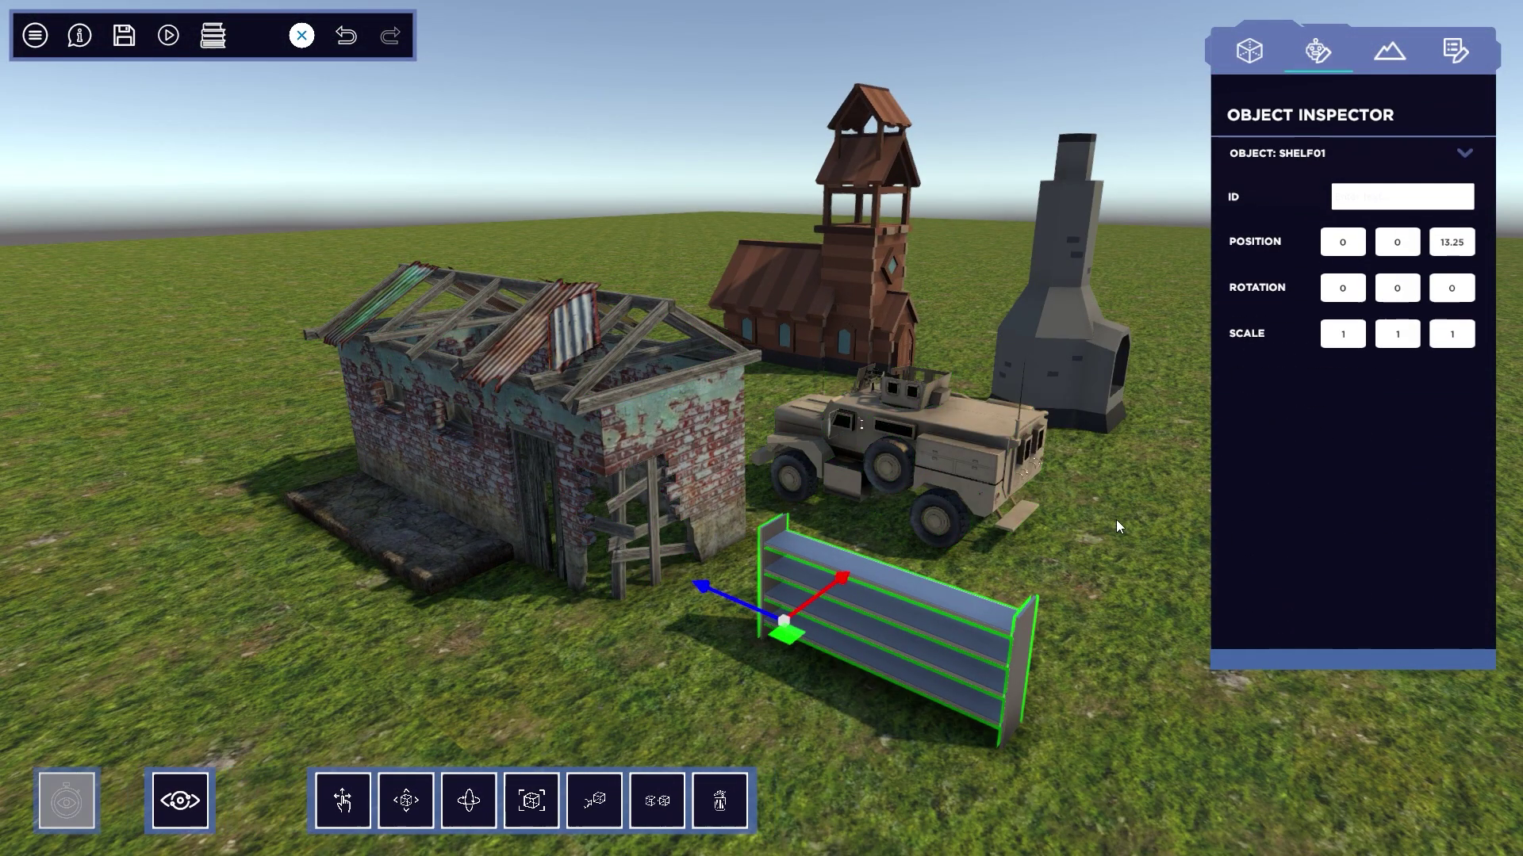
click(1250, 52)
scroll(1321, 440, down, 5)
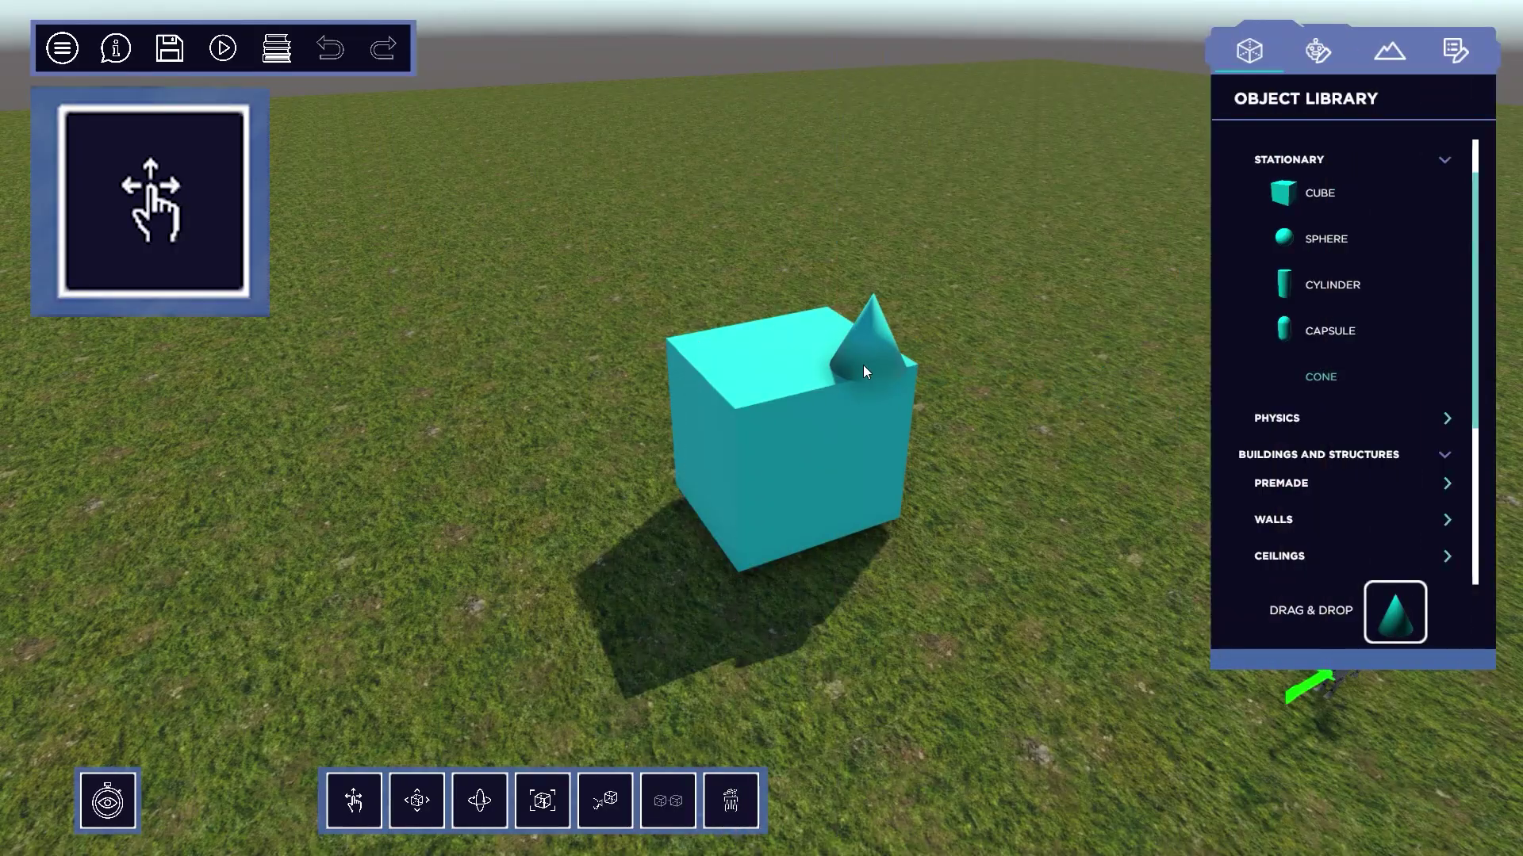
- Set a cone and the Truck 4x4 onto the cube's faces, then slide the cube along Z
drag(790, 359, 701, 439)
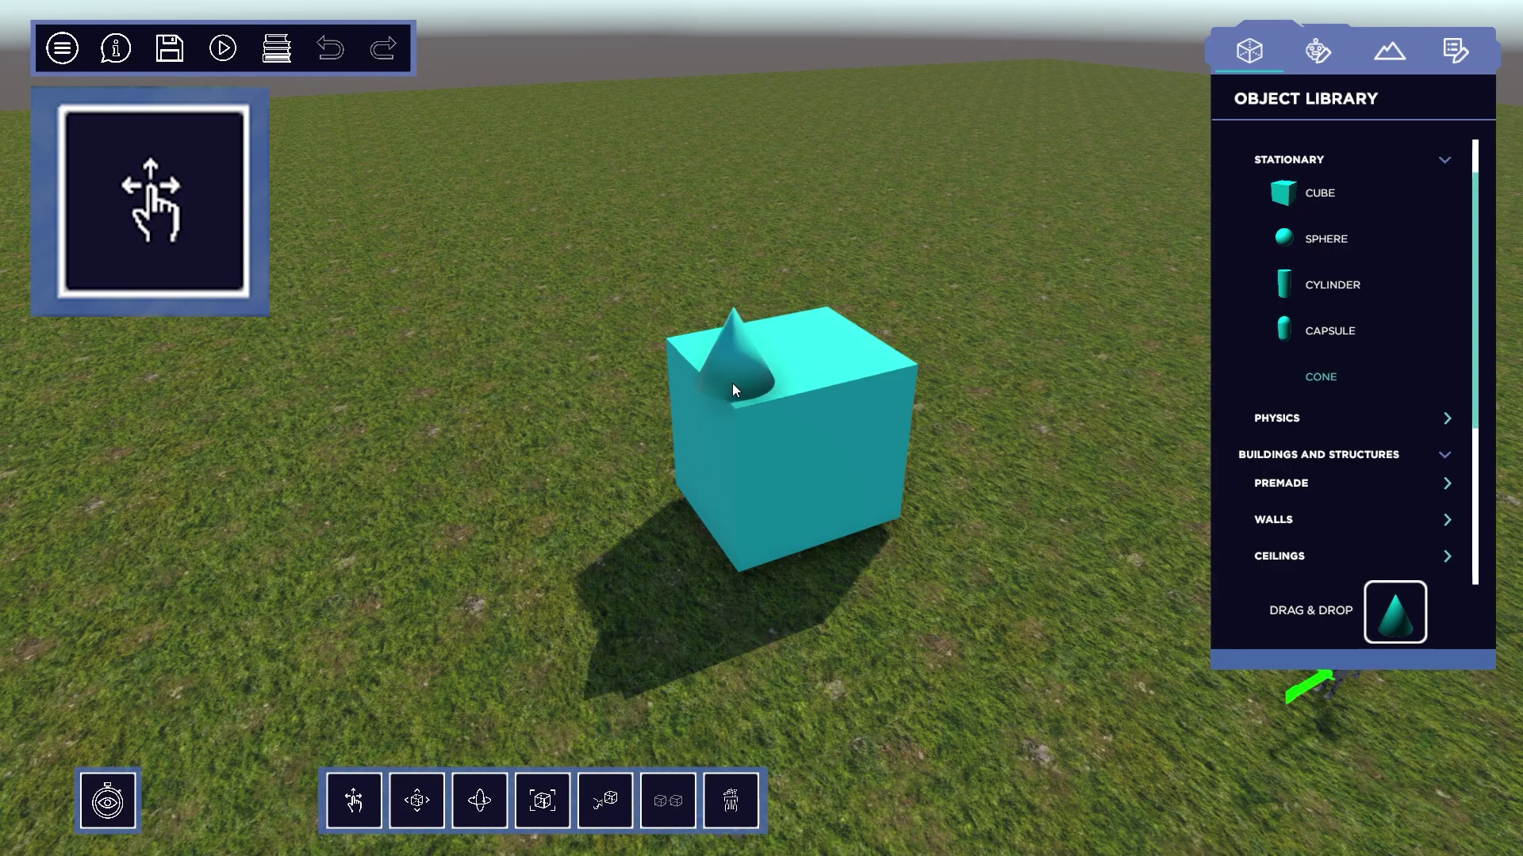
drag(834, 509, 624, 306)
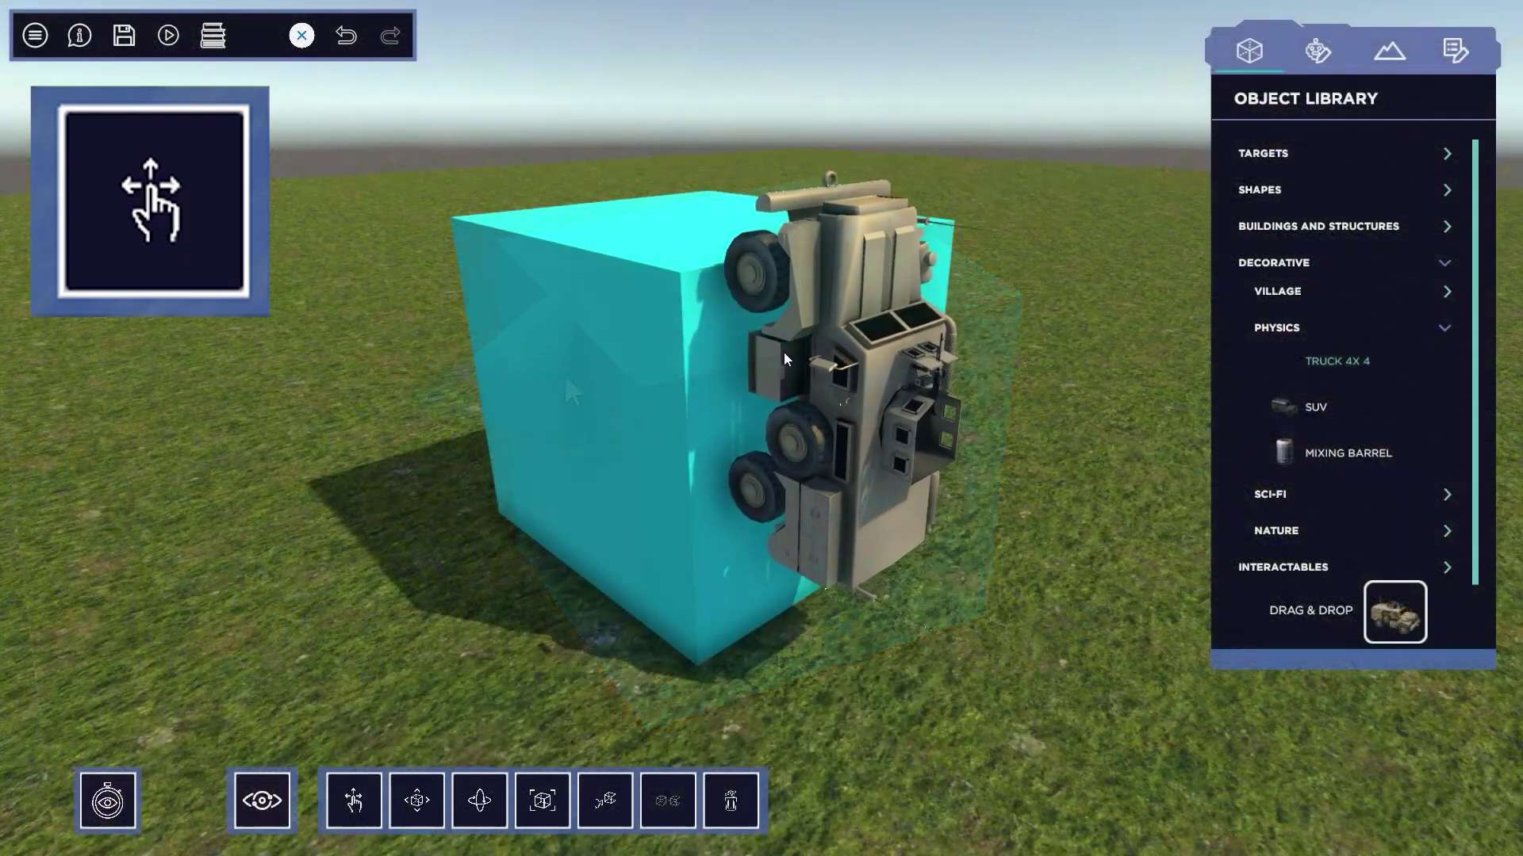
mouse_move(784, 352)
mouse_down()
mouse_move(725, 216)
mouse_move(766, 299)
mouse_move(668, 347)
mouse_move(601, 350)
mouse_move(722, 358)
mouse_move(777, 316)
mouse_move(754, 241)
mouse_move(715, 223)
mouse_move(768, 339)
mouse_up()
key(s)
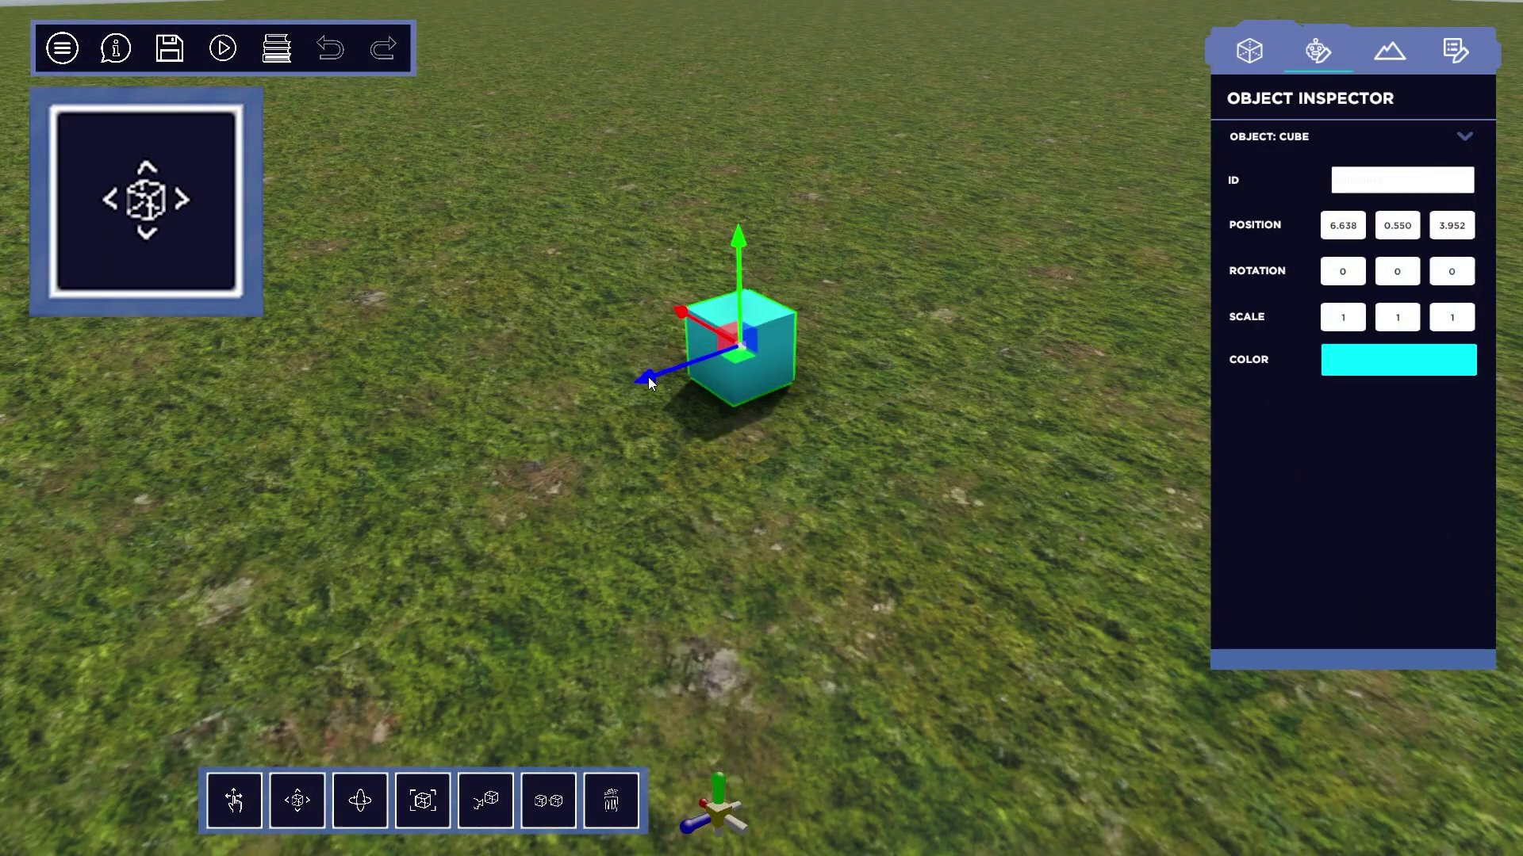
drag(649, 381, 679, 370)
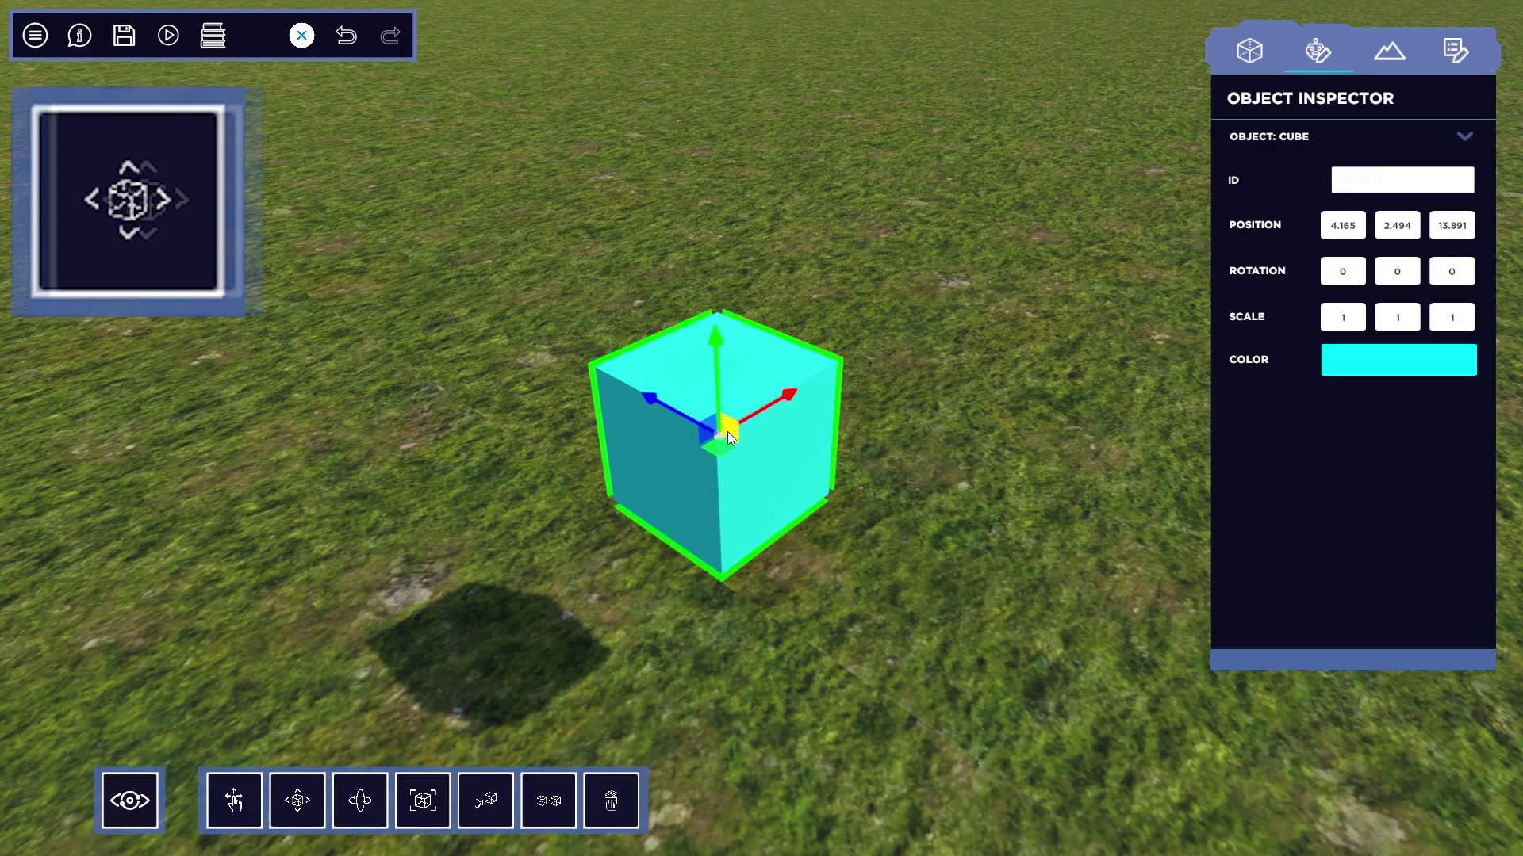
- Move the cube up and left, then spin the wall around its vertical axis
drag(727, 431, 598, 291)
key(w)
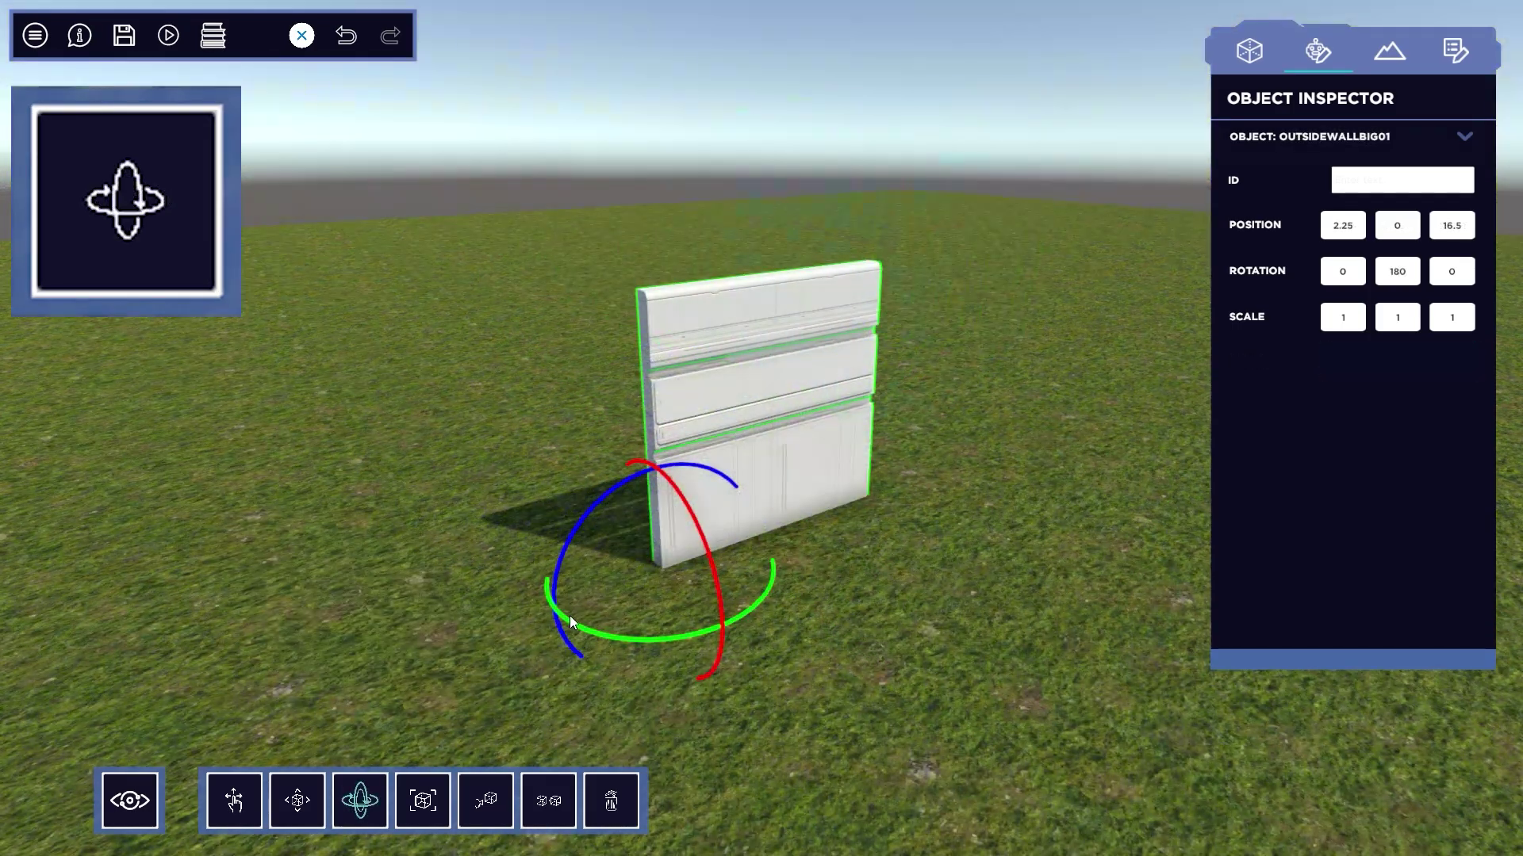
drag(570, 615, 607, 571)
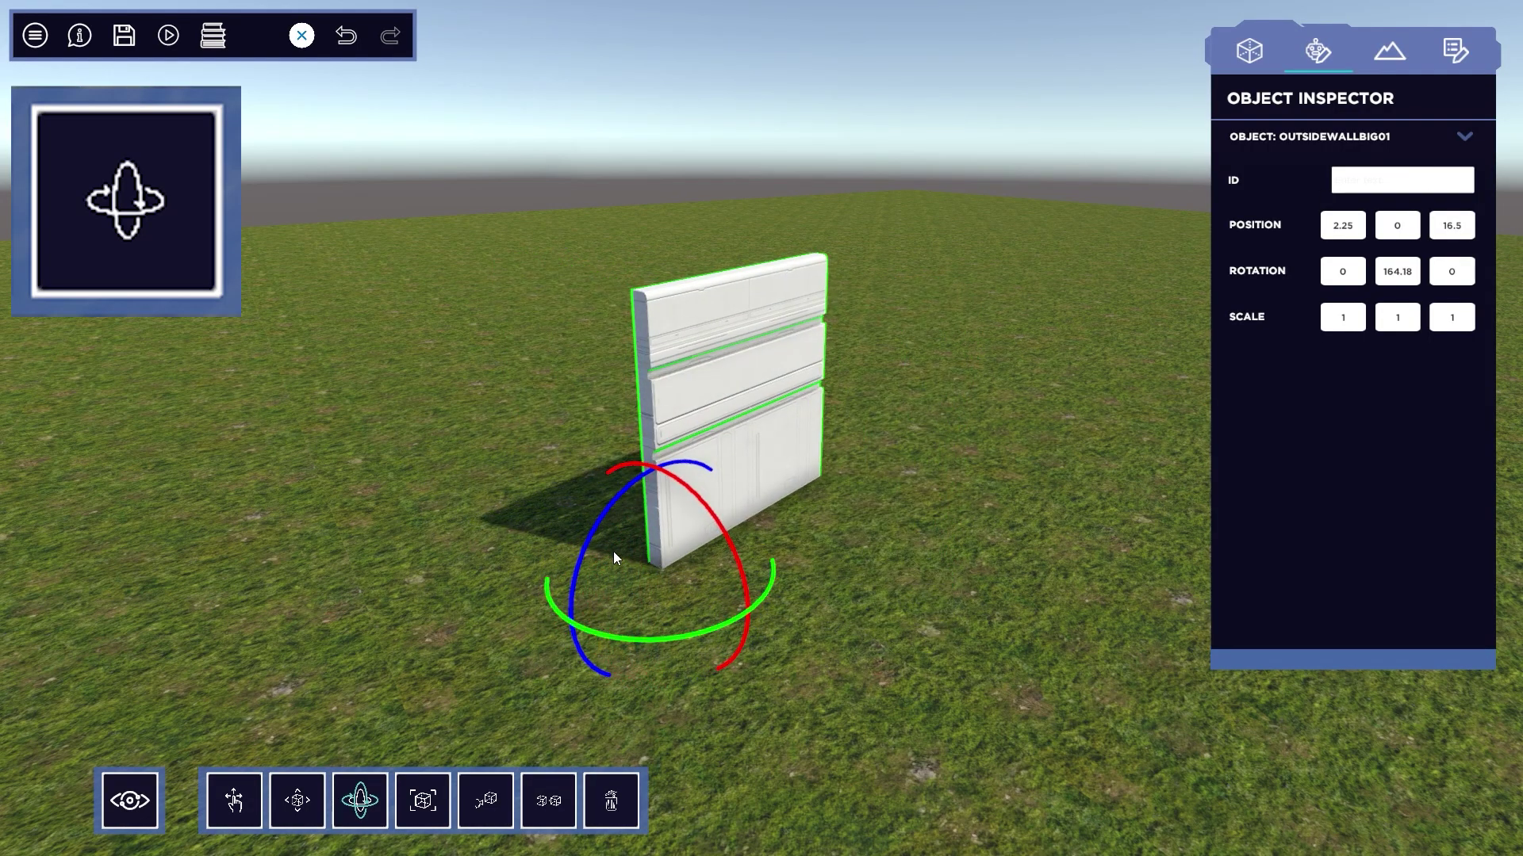
mouse_move(597, 520)
mouse_down()
mouse_move(509, 587)
mouse_move(639, 442)
mouse_move(667, 435)
mouse_move(557, 525)
mouse_move(602, 507)
mouse_up()
- Try 90-degree rotation keys on the wall, then turn it around its Y axis with the ring
key(g)
key(h)
key(h)
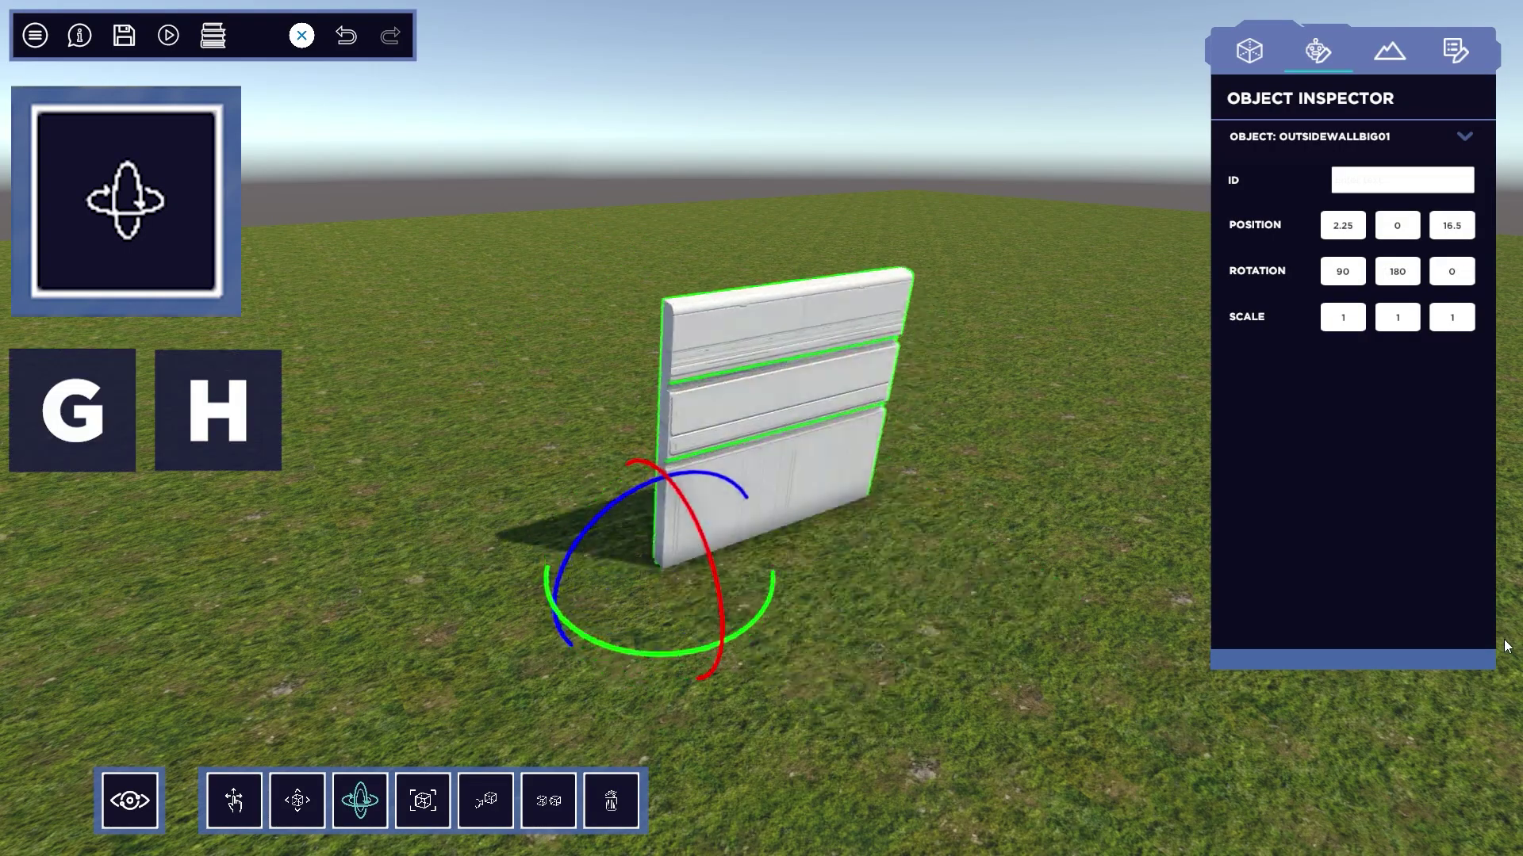
key(h)
key(g)
key(u)
key(j)
key(j)
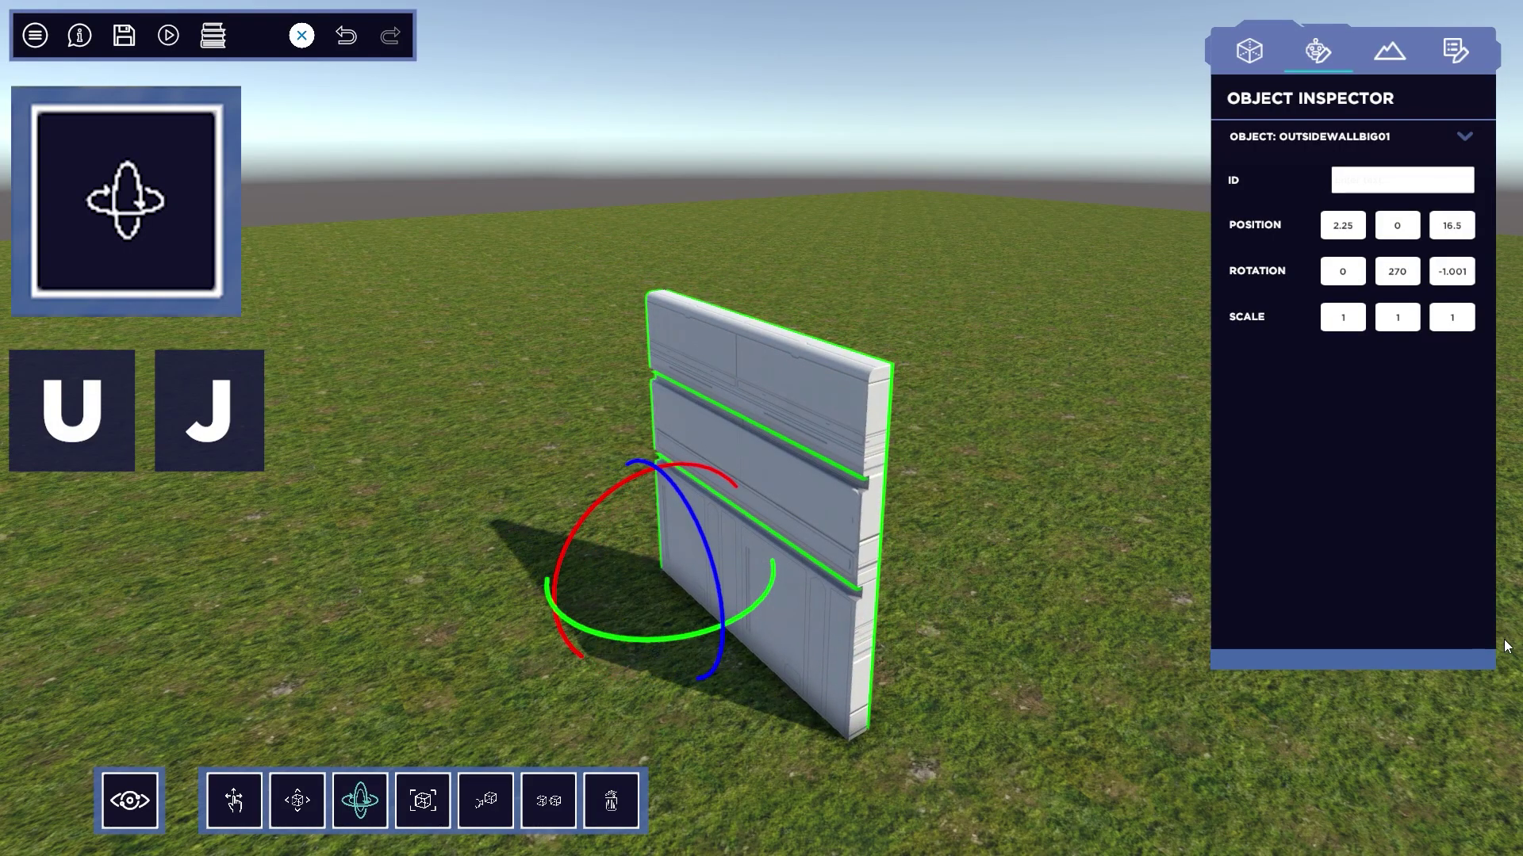
key(u)
key(l)
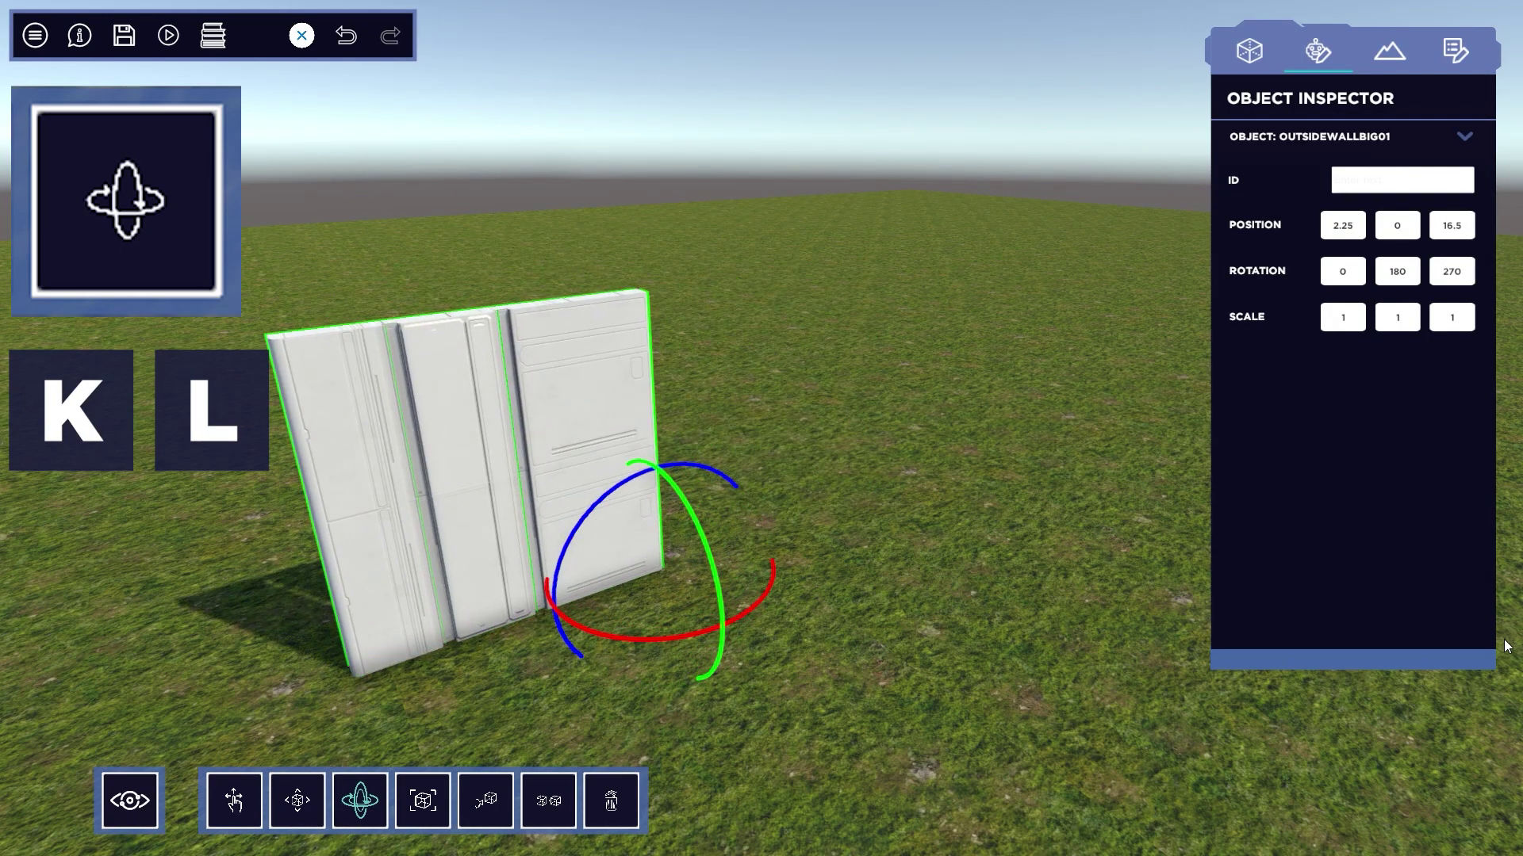
key(l)
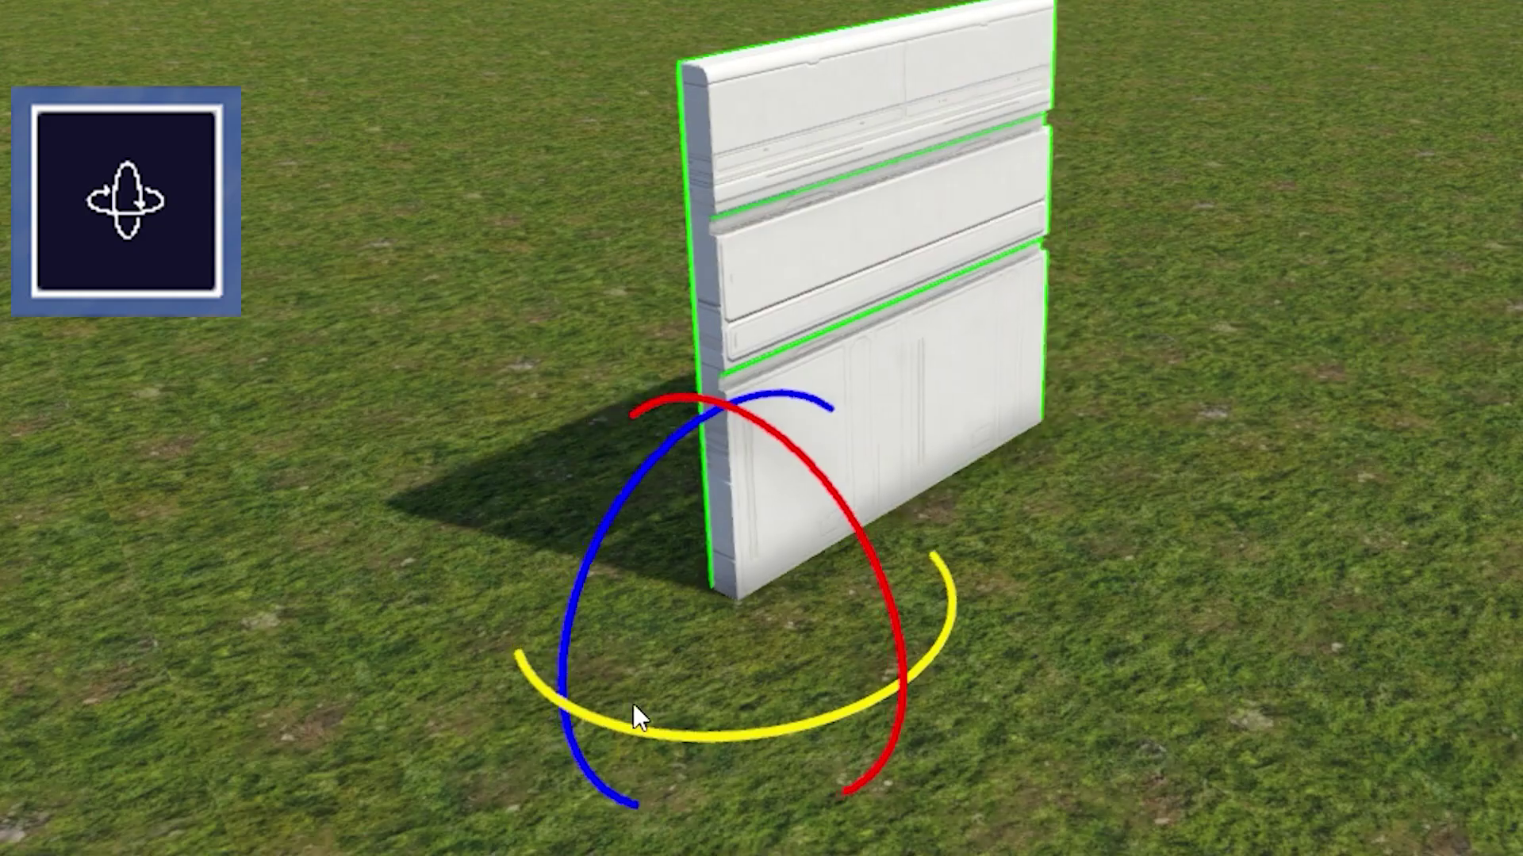
drag(632, 703, 943, 684)
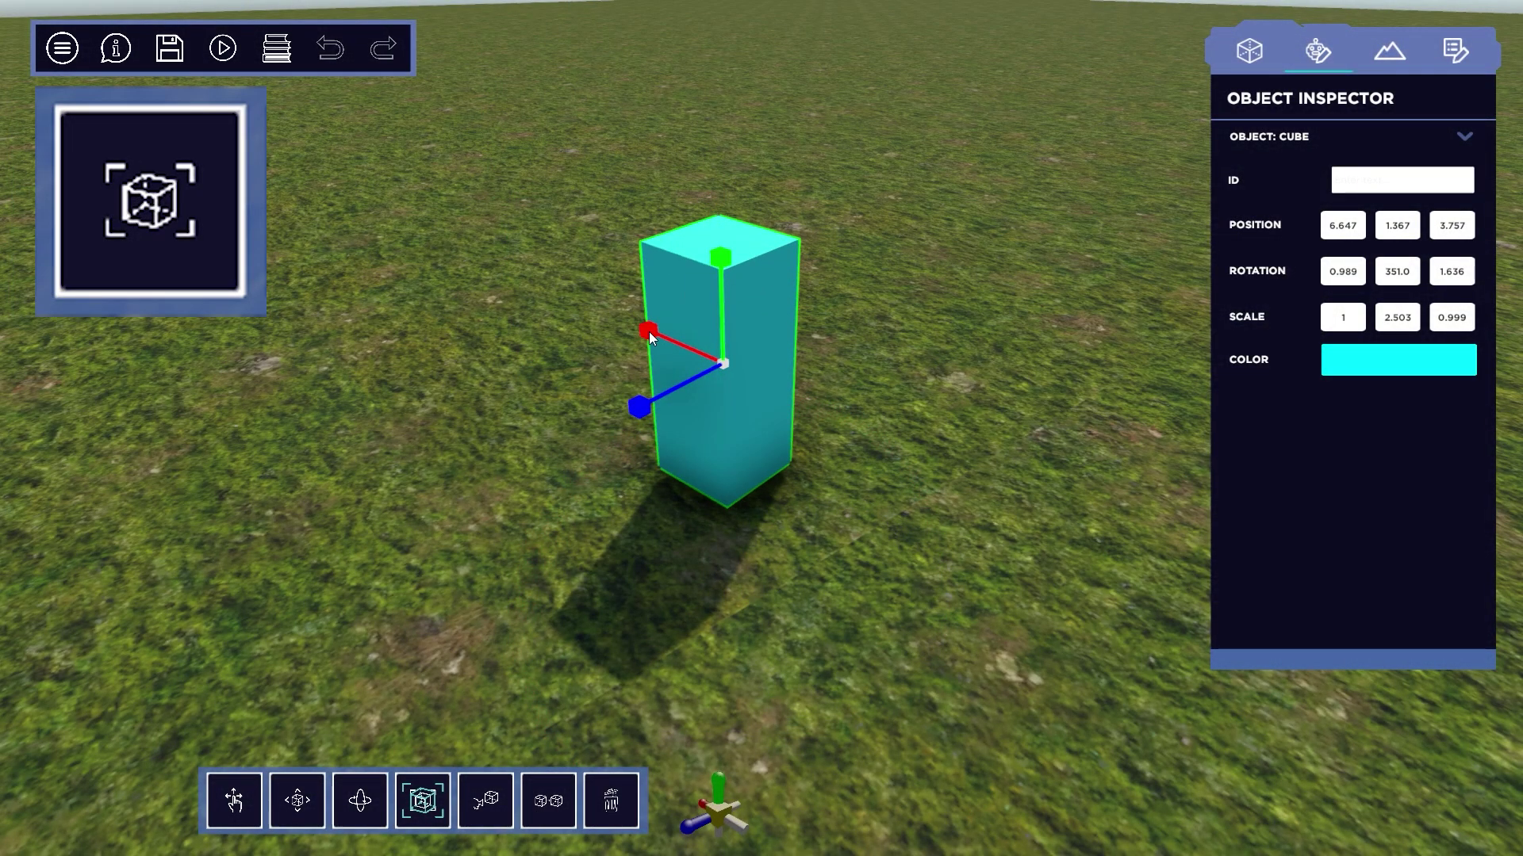
- Stretch the cube along X and Z, and resize the cargo house's height and depth
drag(649, 331, 508, 266)
drag(639, 407, 478, 473)
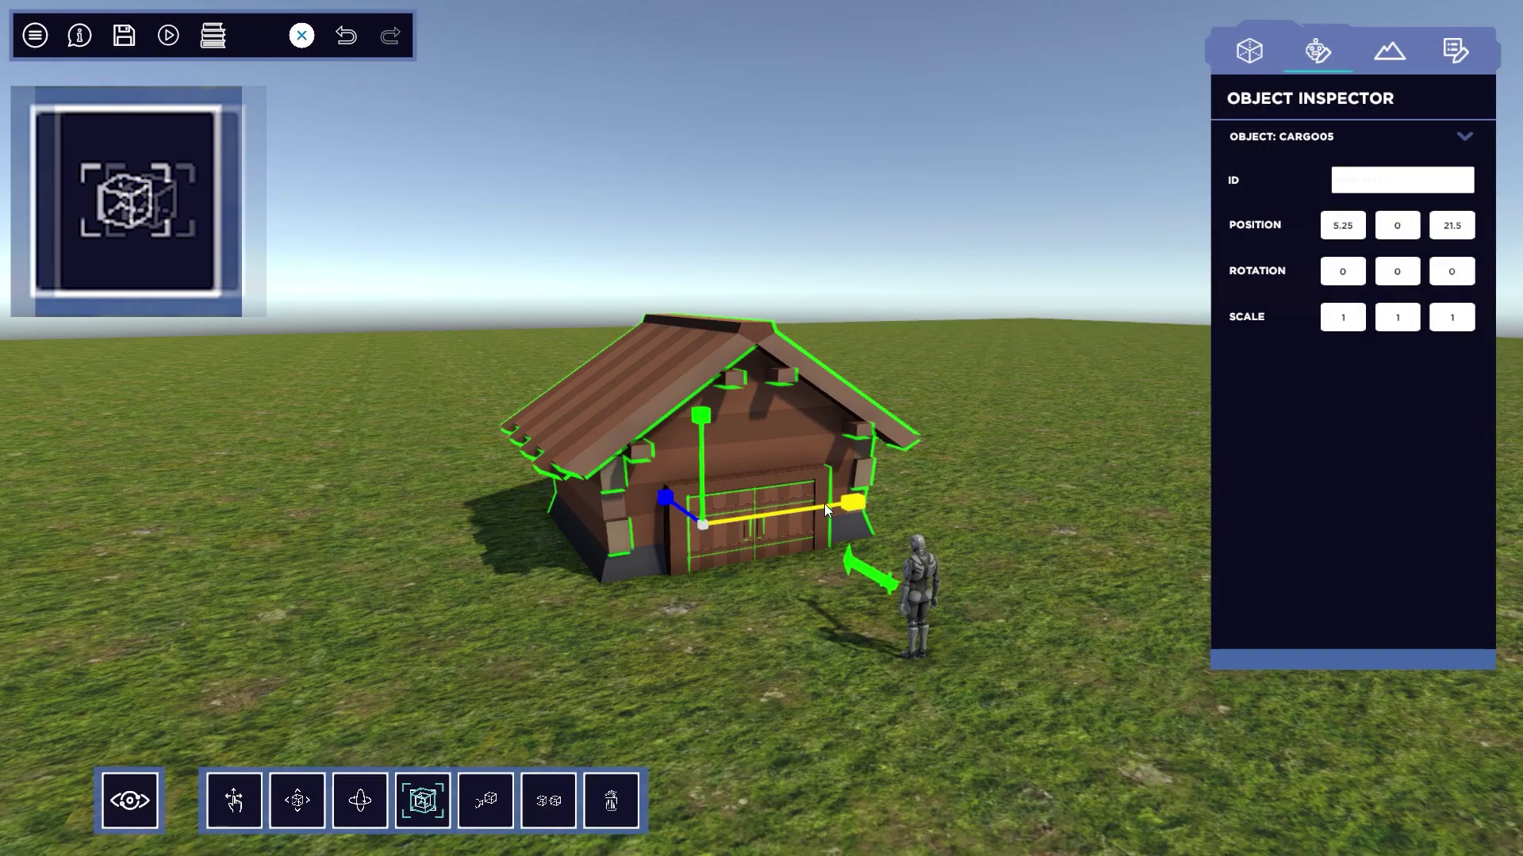
drag(825, 502, 899, 498)
mouse_move(701, 417)
mouse_down()
mouse_move(693, 289)
mouse_move(689, 426)
mouse_up()
mouse_move(667, 498)
mouse_down()
mouse_move(683, 511)
mouse_move(661, 488)
mouse_up()
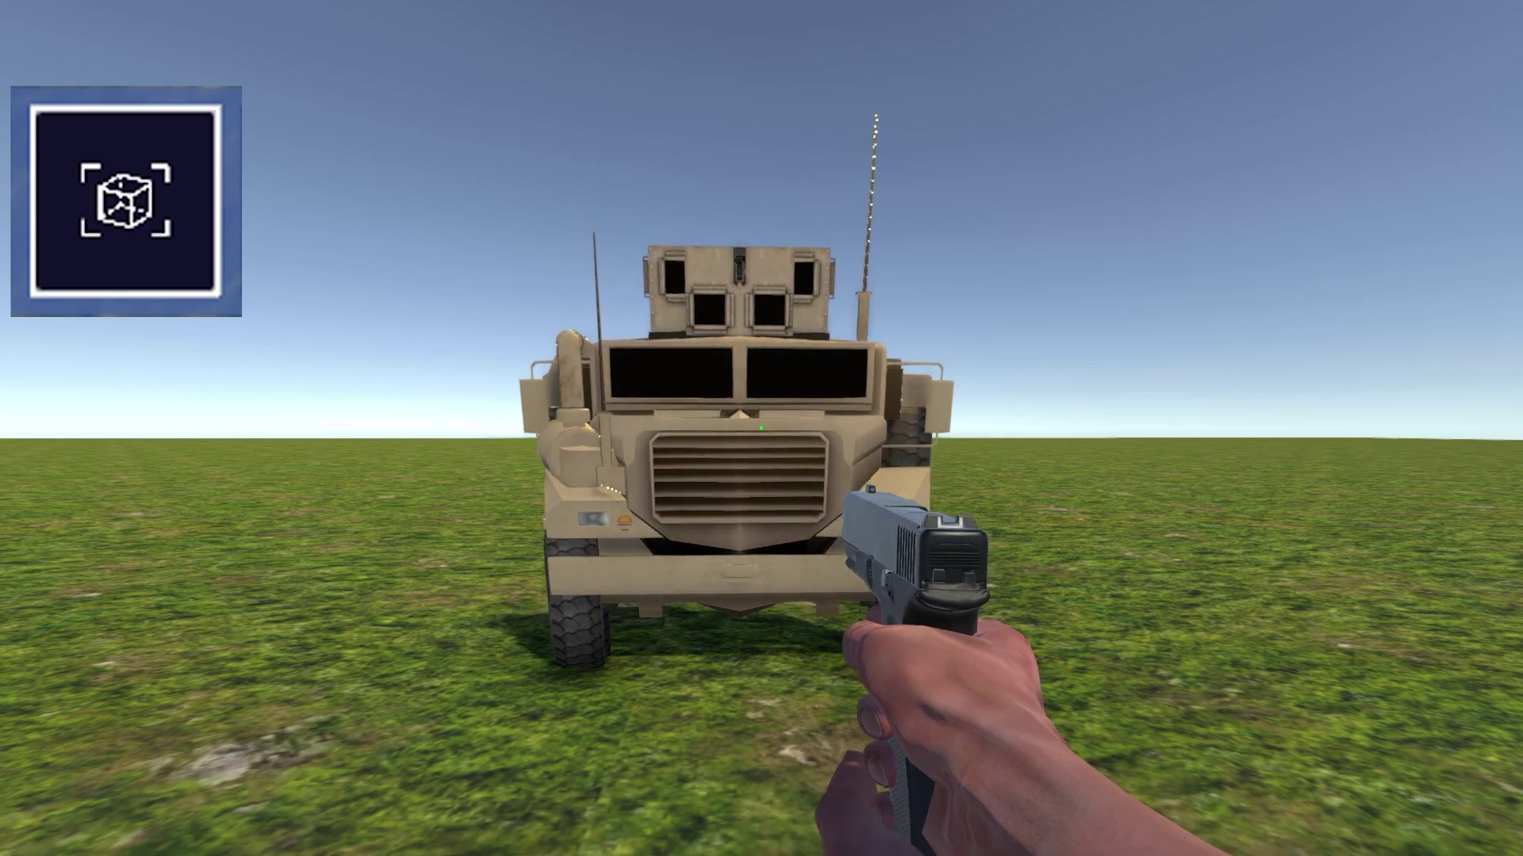
- Scale the StaircasesSmallWall taller and longer to 1, 4.075, 6.1381
key(space)
key(w)
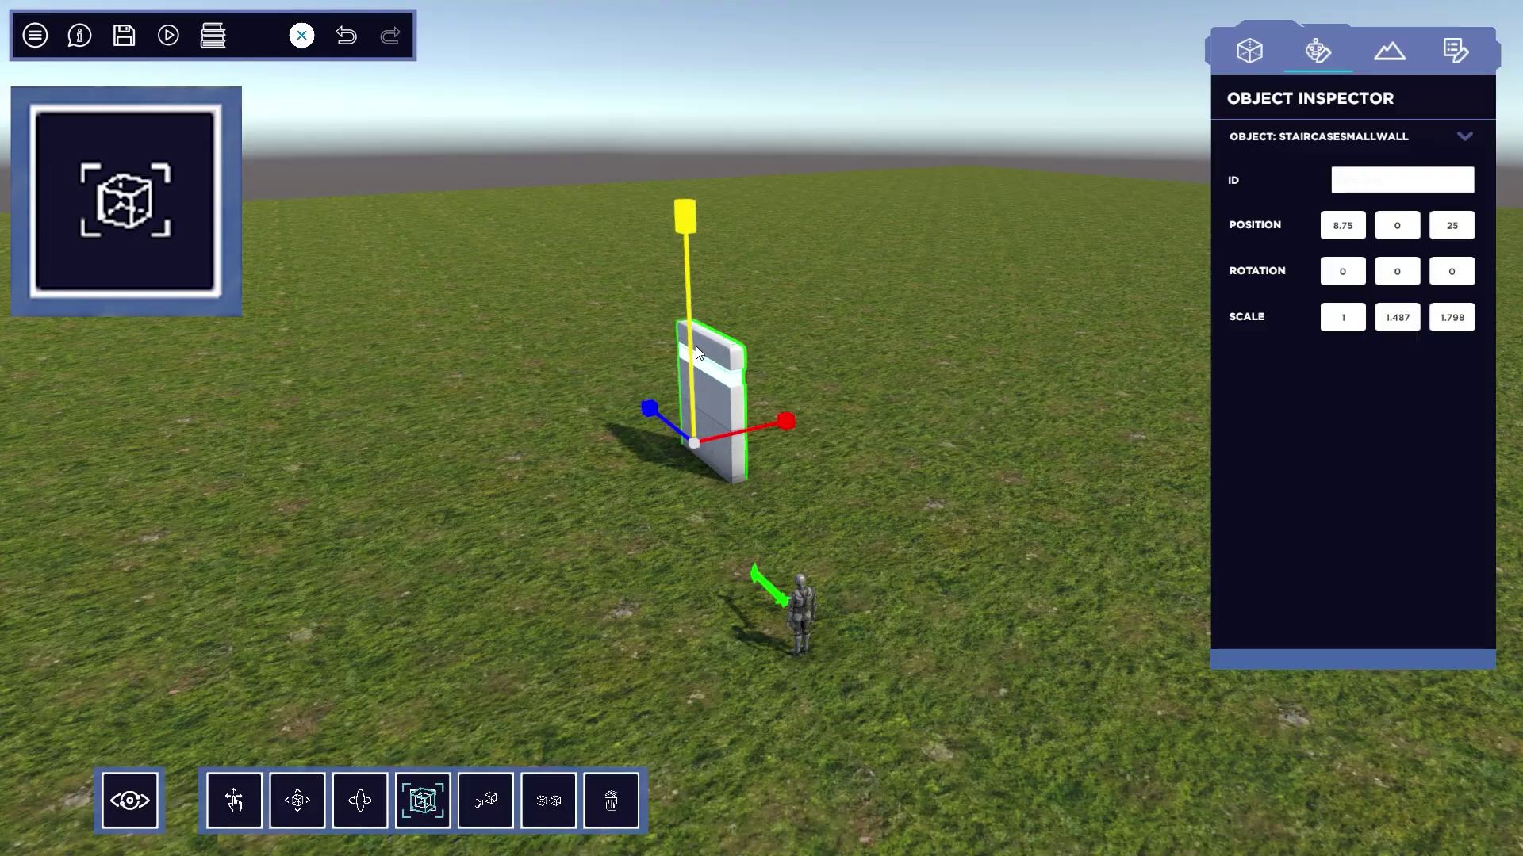
drag(696, 345, 603, 333)
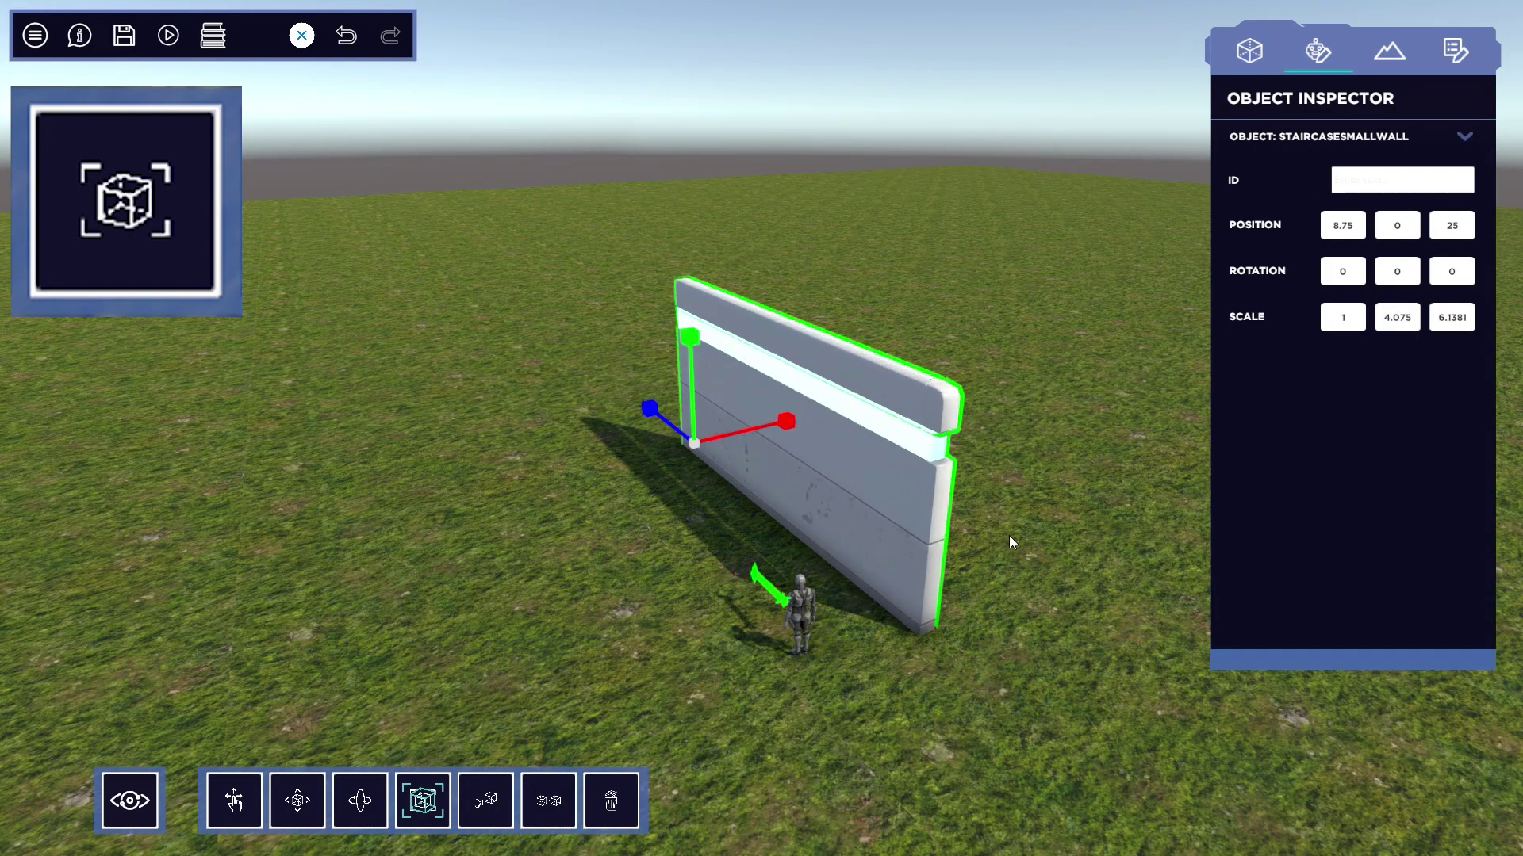
key(r)
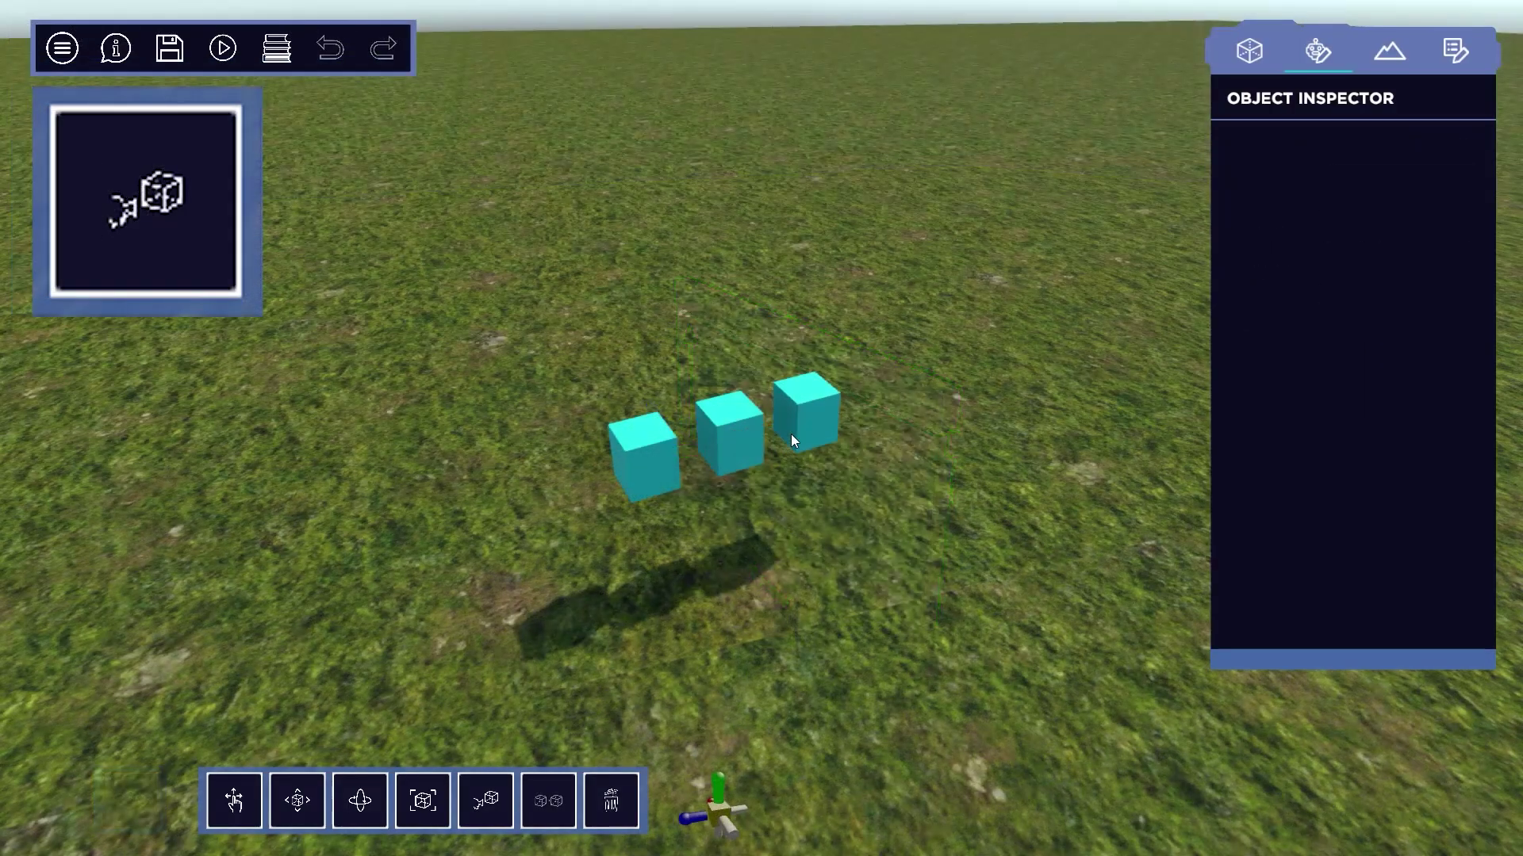
- Duplicate the giraffe and place the copy beside the original along X
click(800, 433)
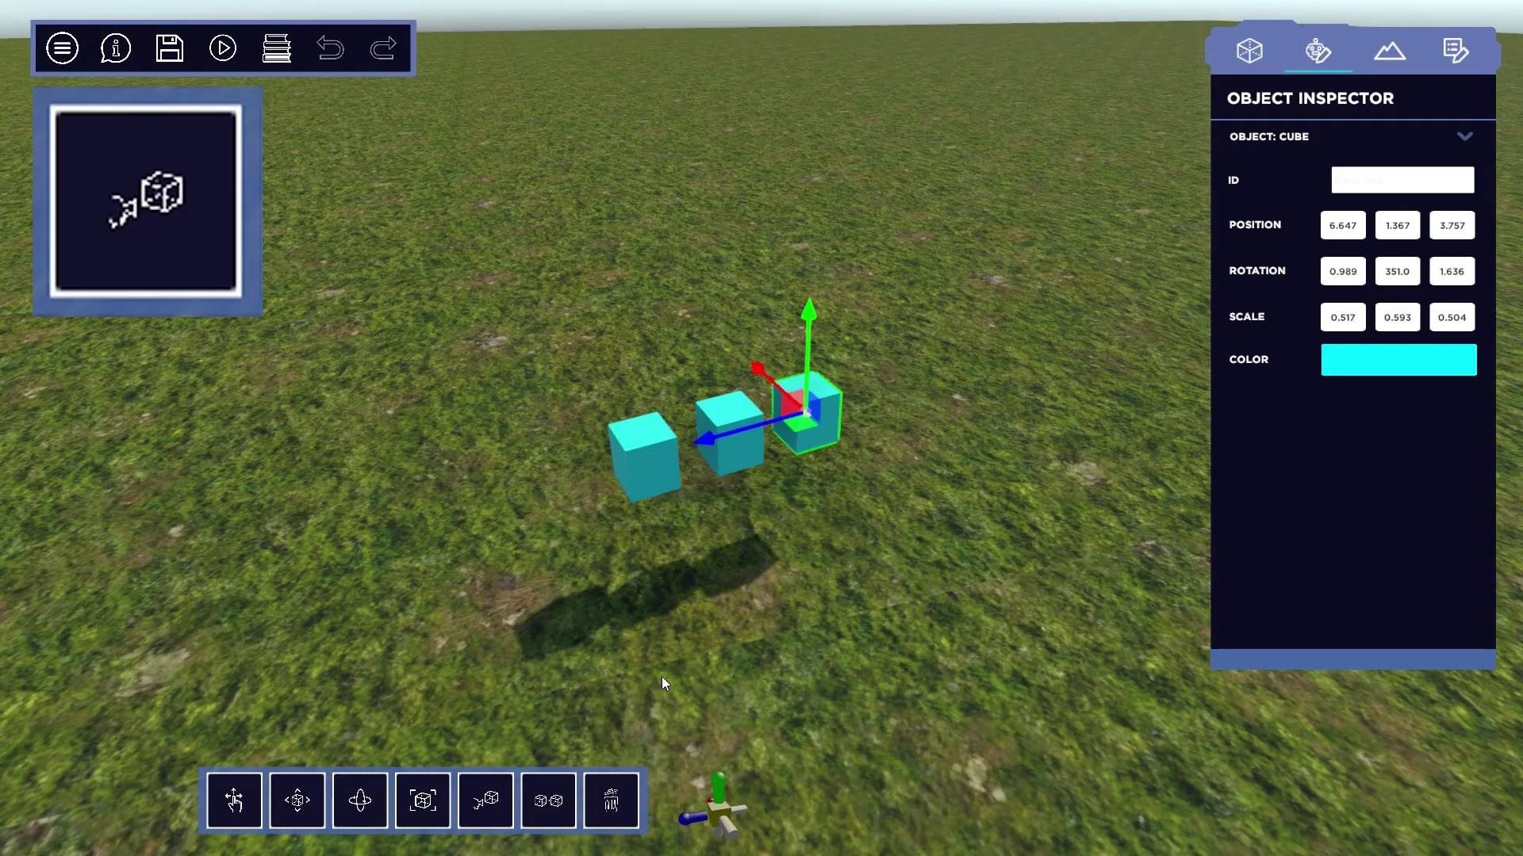
click(490, 795)
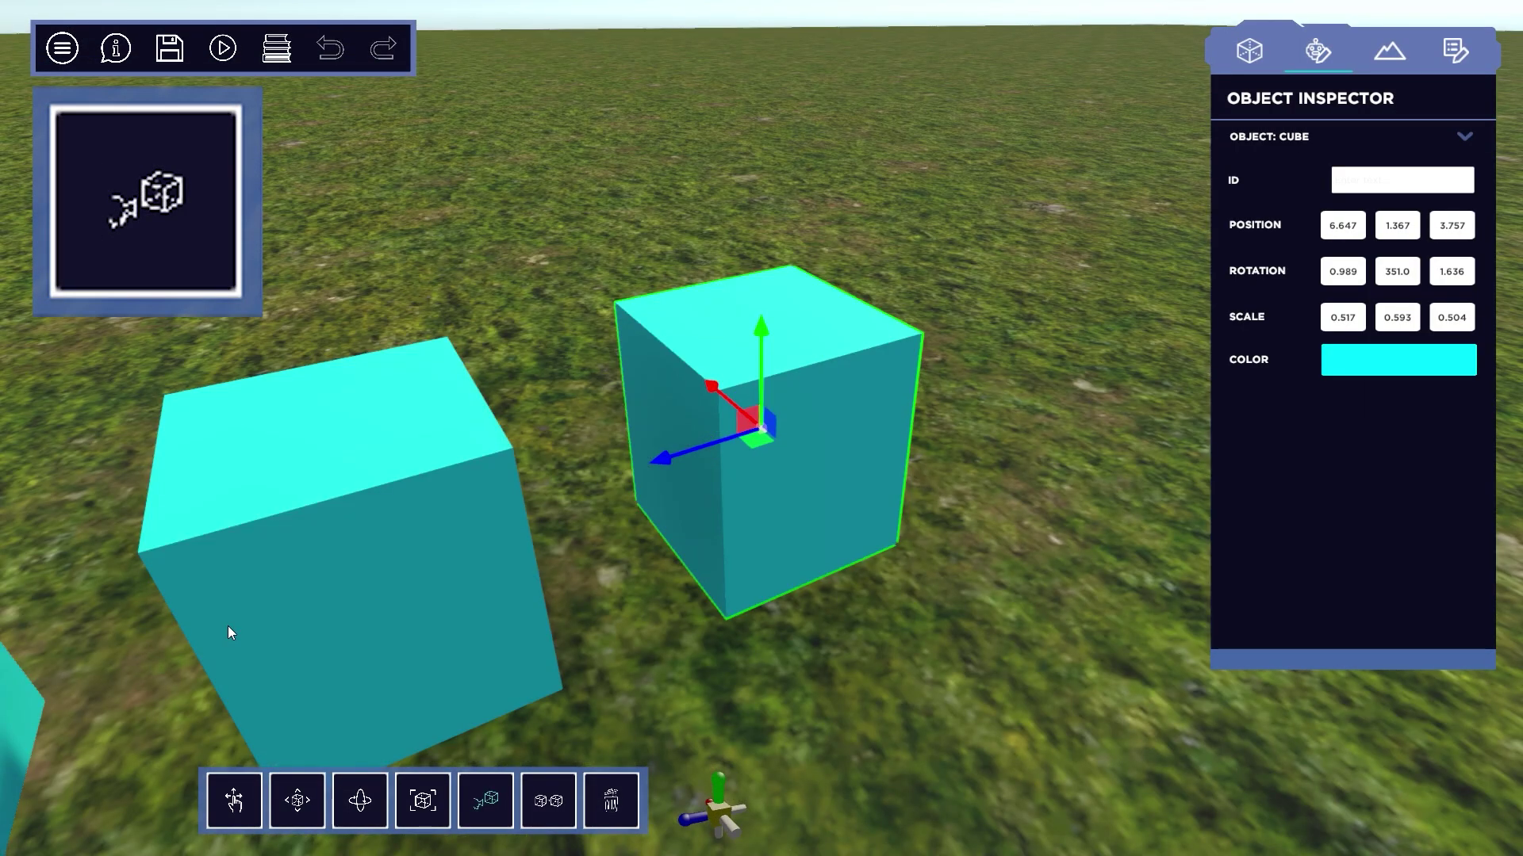
key(f)
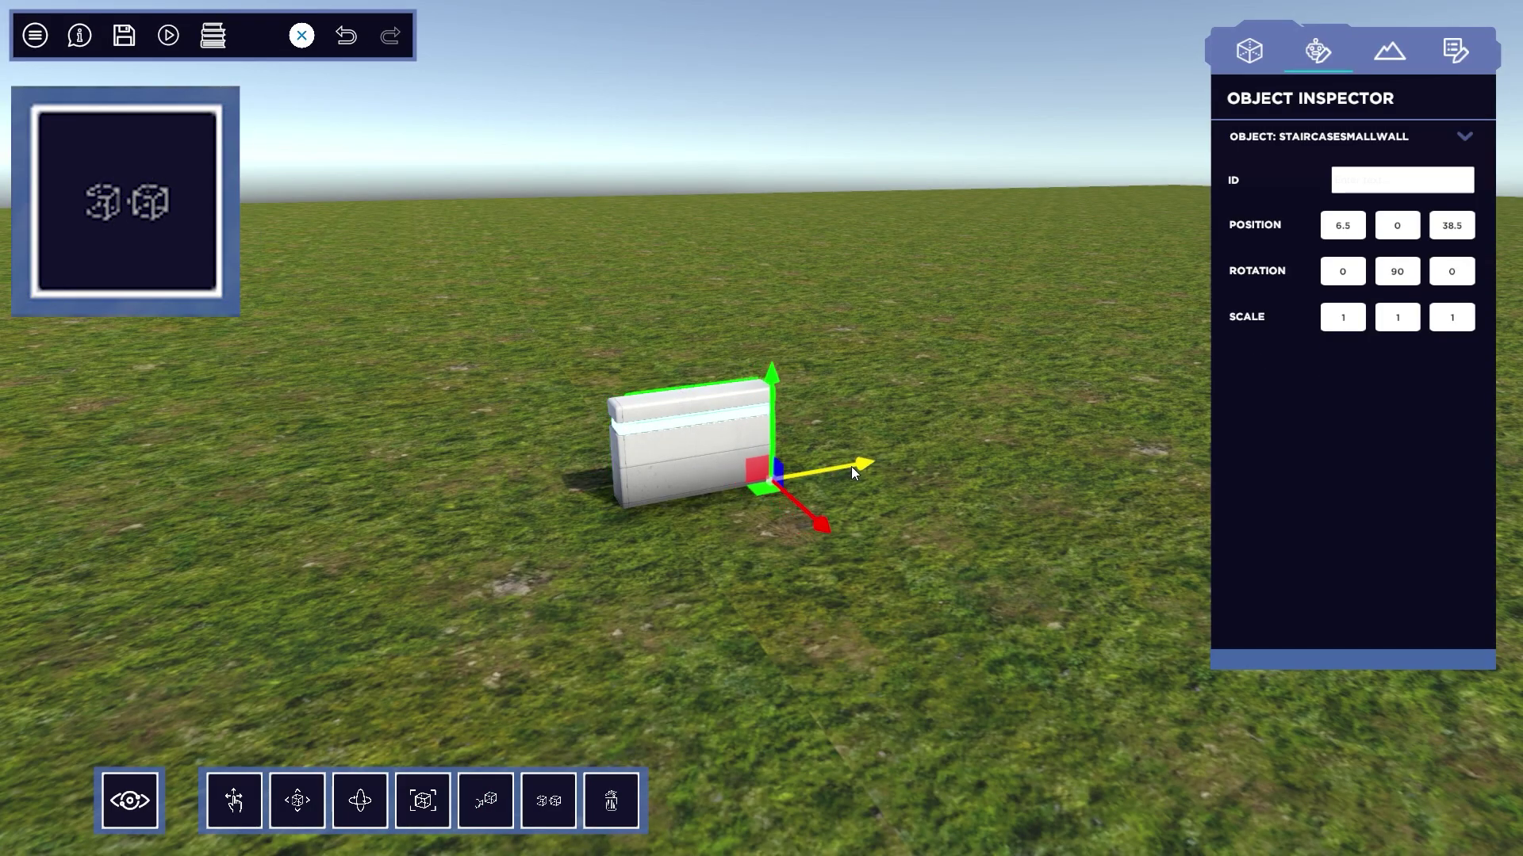
drag(854, 471, 999, 445)
click(1009, 498)
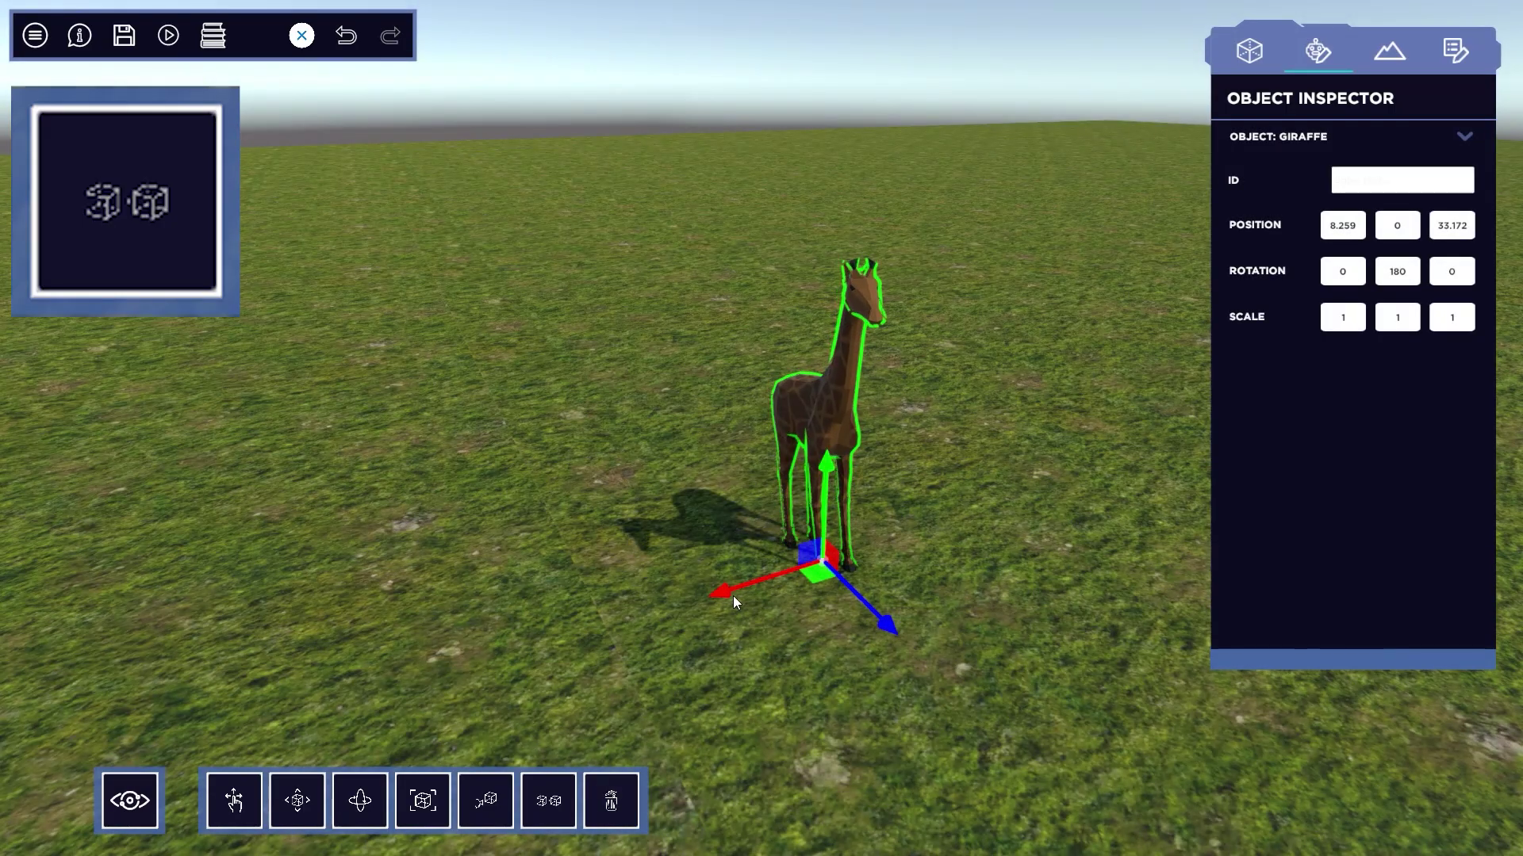
drag(726, 591, 668, 595)
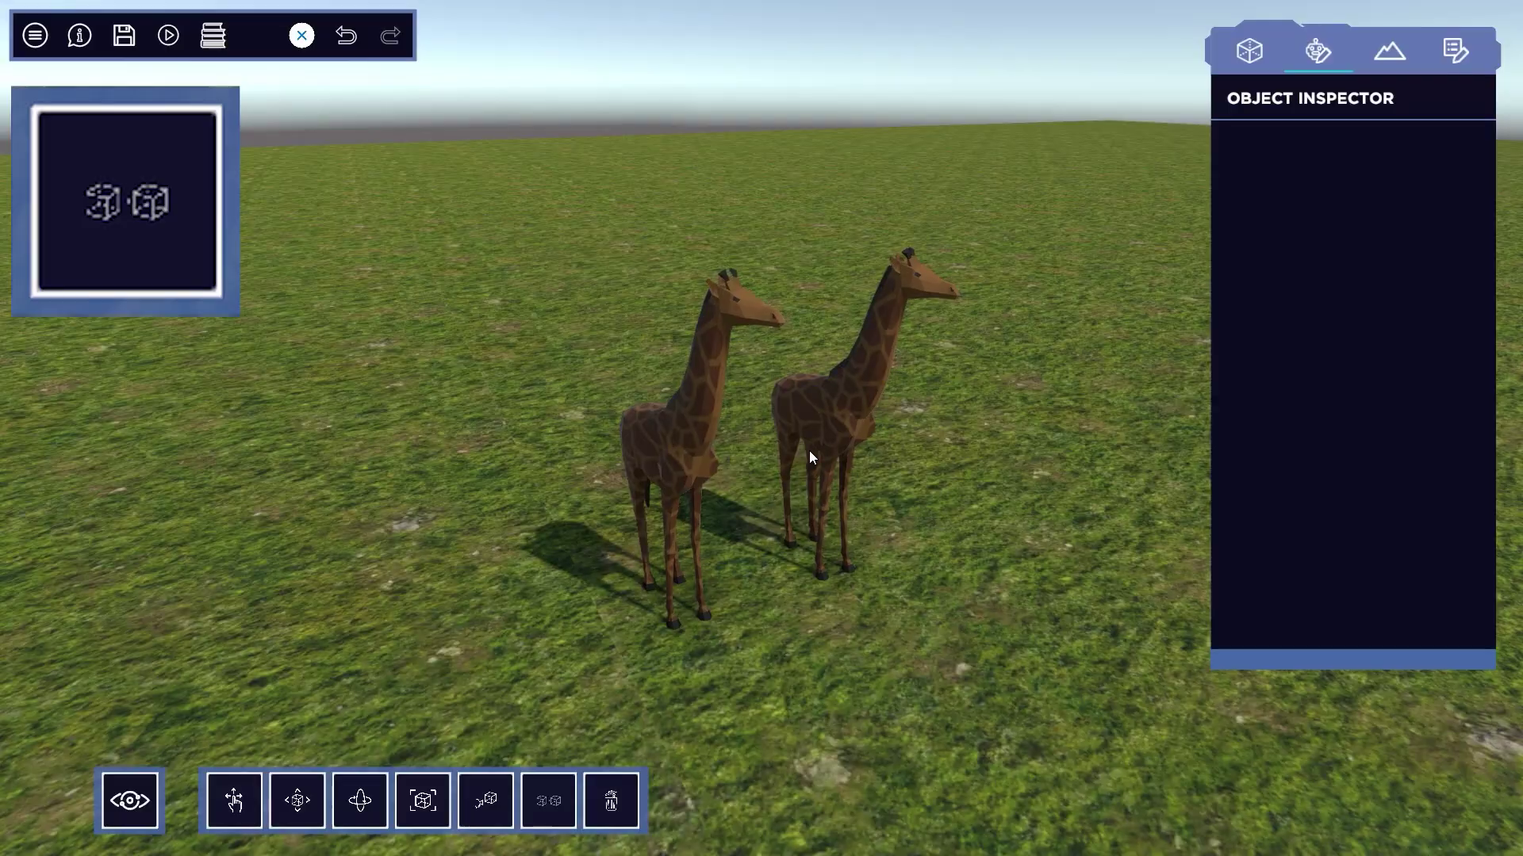
- Duplicate both giraffes with Ctrl+D and move the copies behind along Z
click(809, 450)
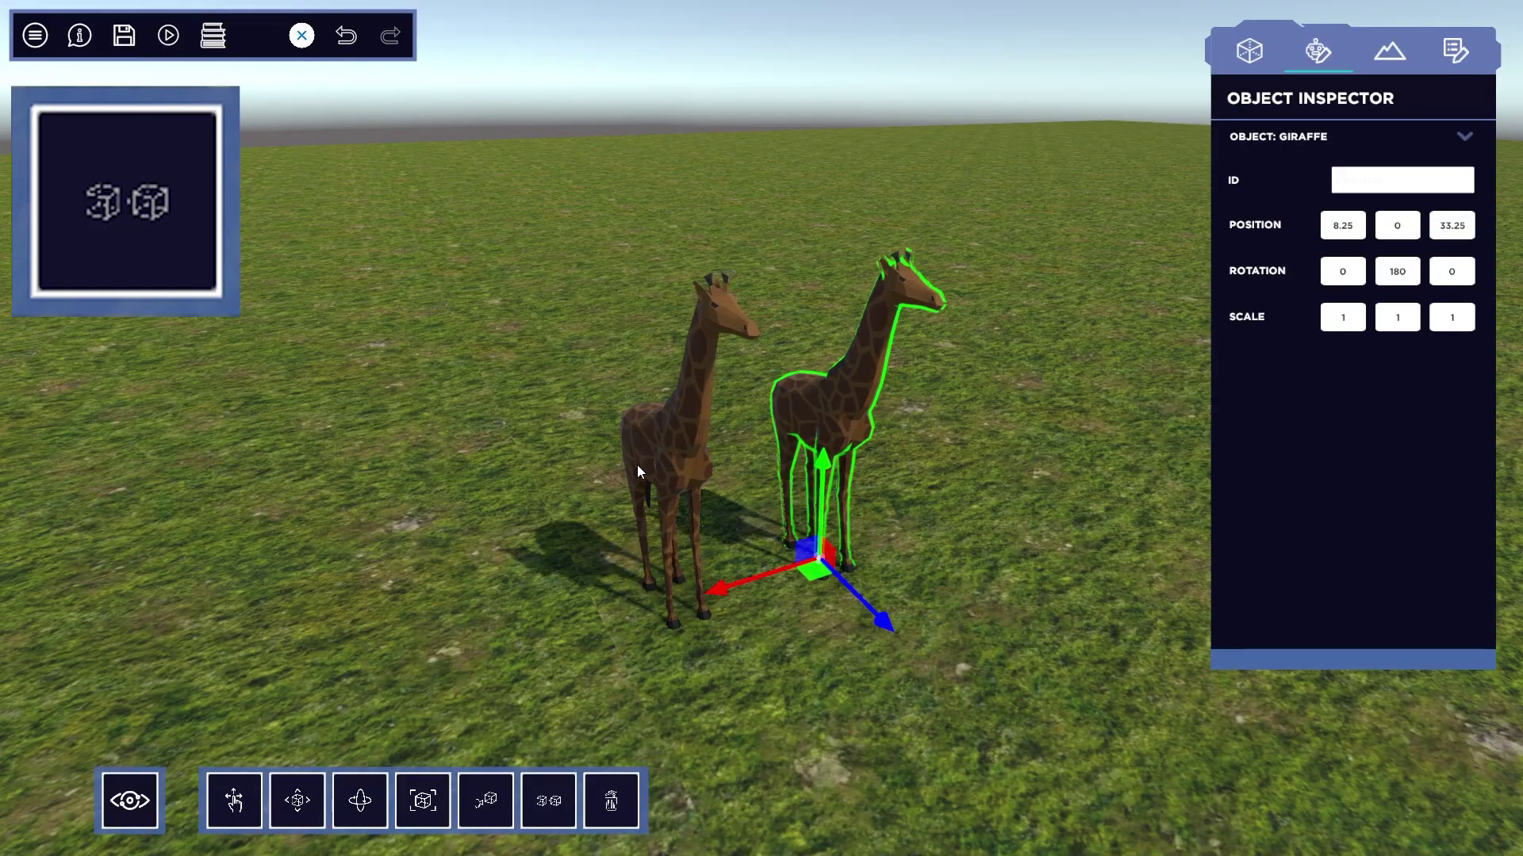
shift+click(636, 465)
key(ctrl+d)
drag(793, 640, 691, 554)
- Delete one giraffe, then the remaining three, confirming YES each time
click(782, 701)
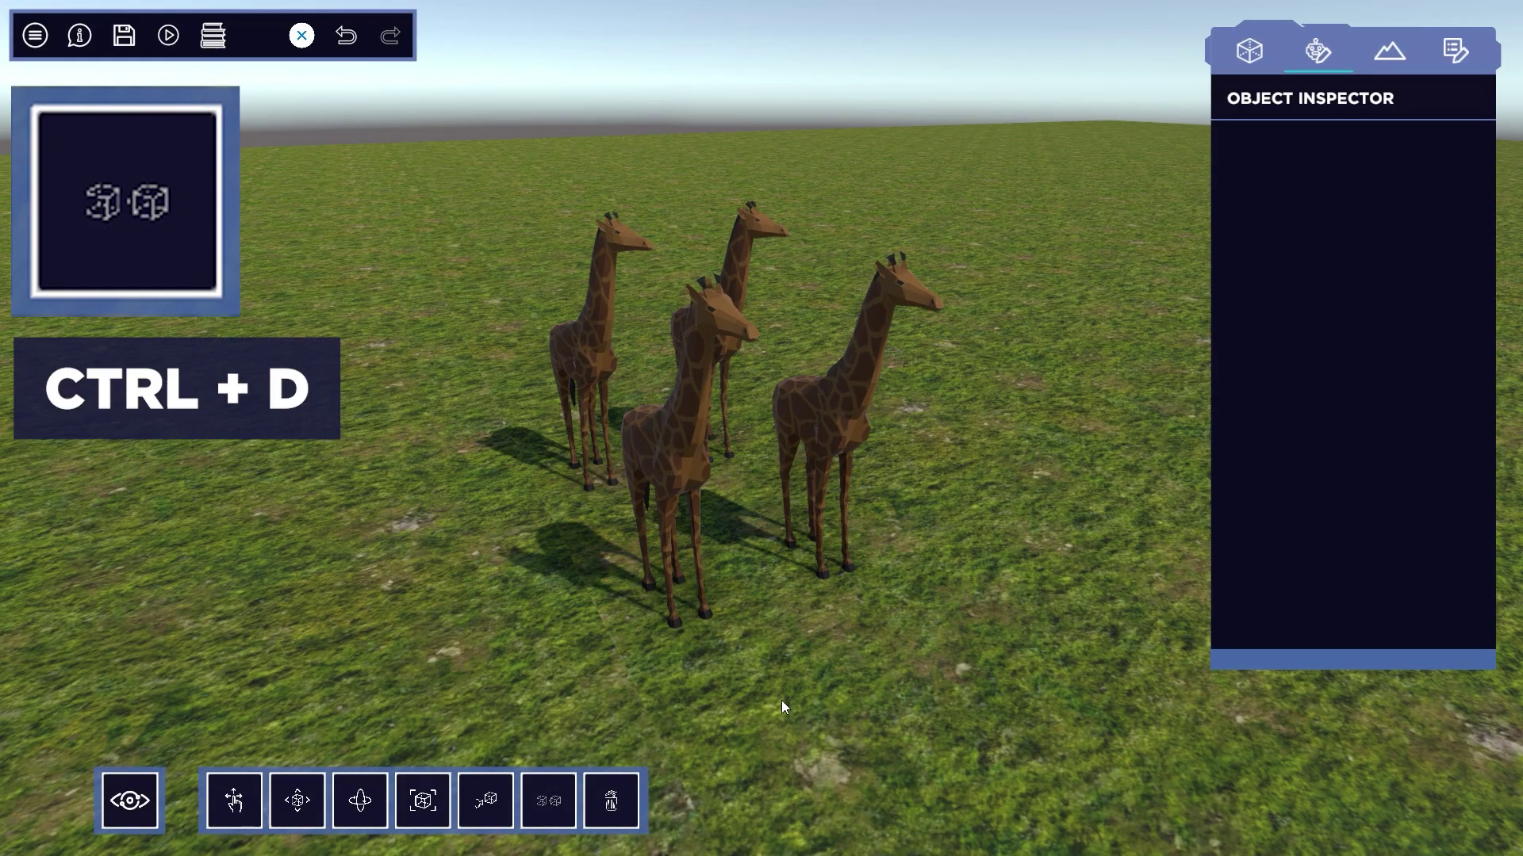
click(862, 398)
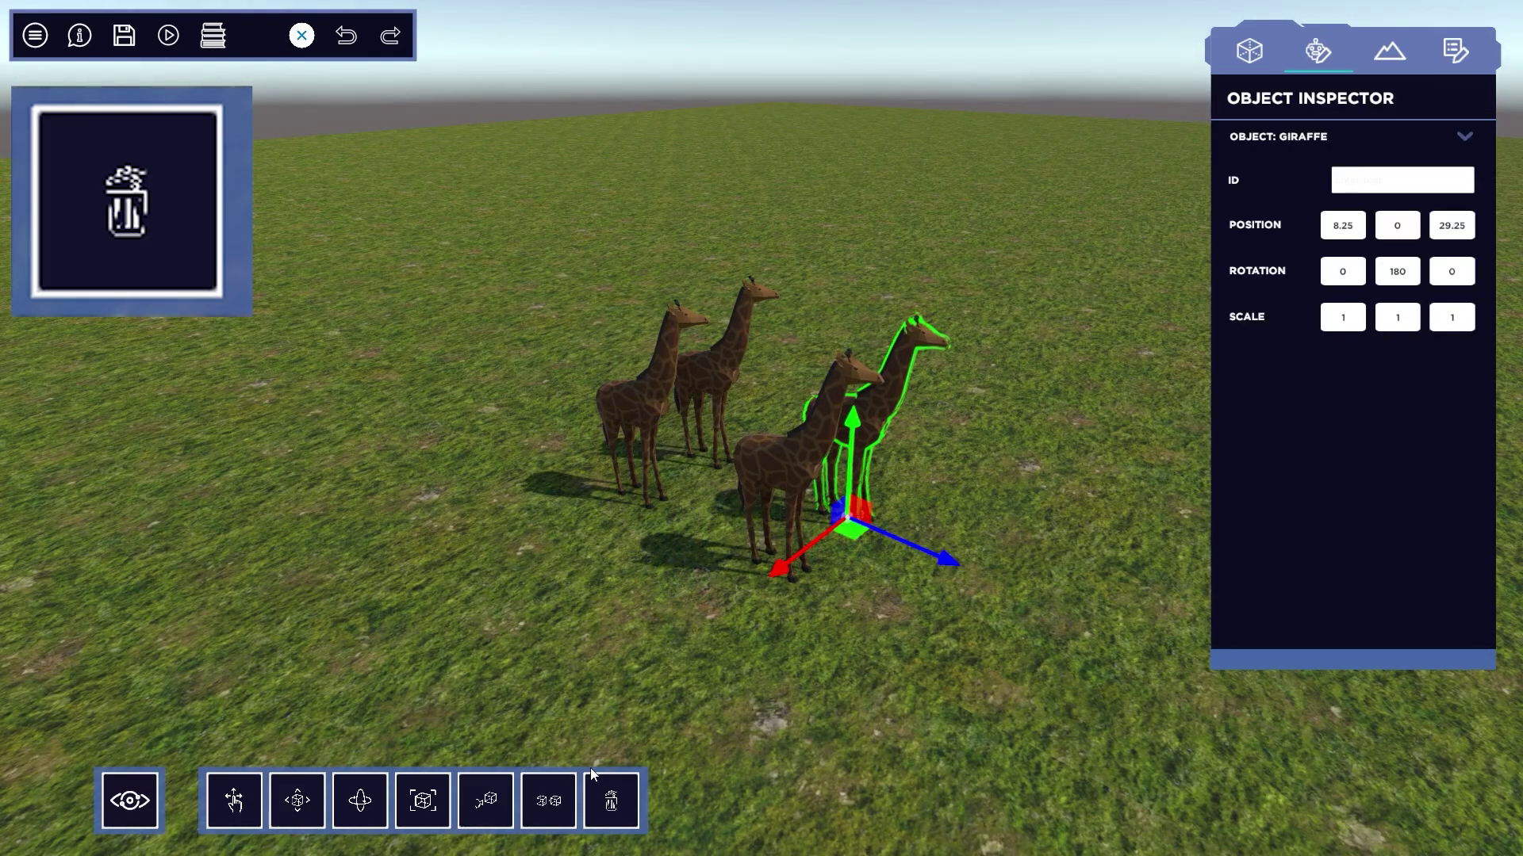
click(611, 801)
click(718, 480)
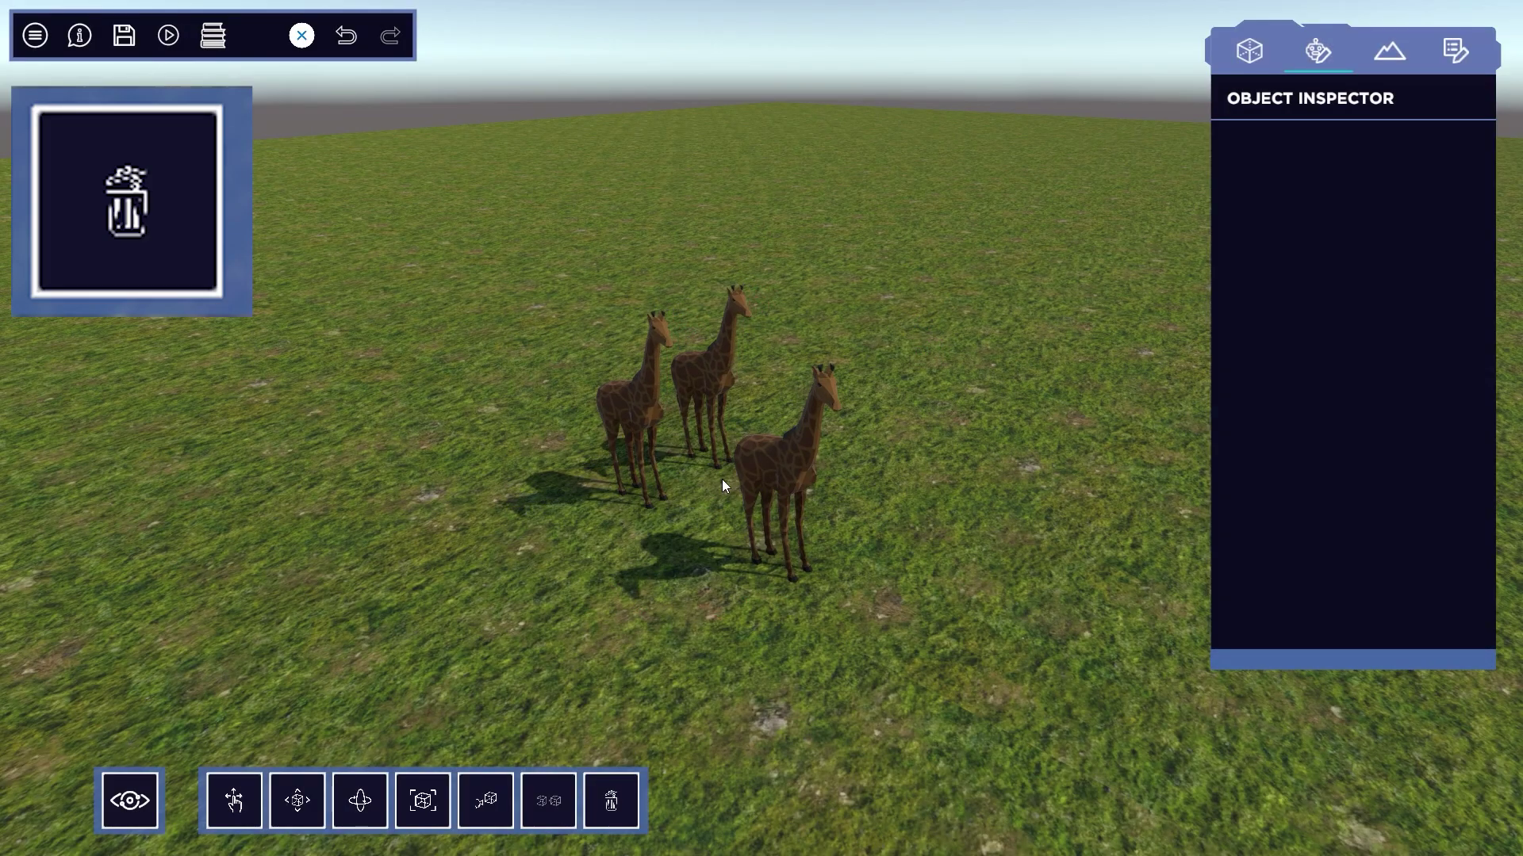
key(ctrl+a)
click(621, 785)
click(714, 485)
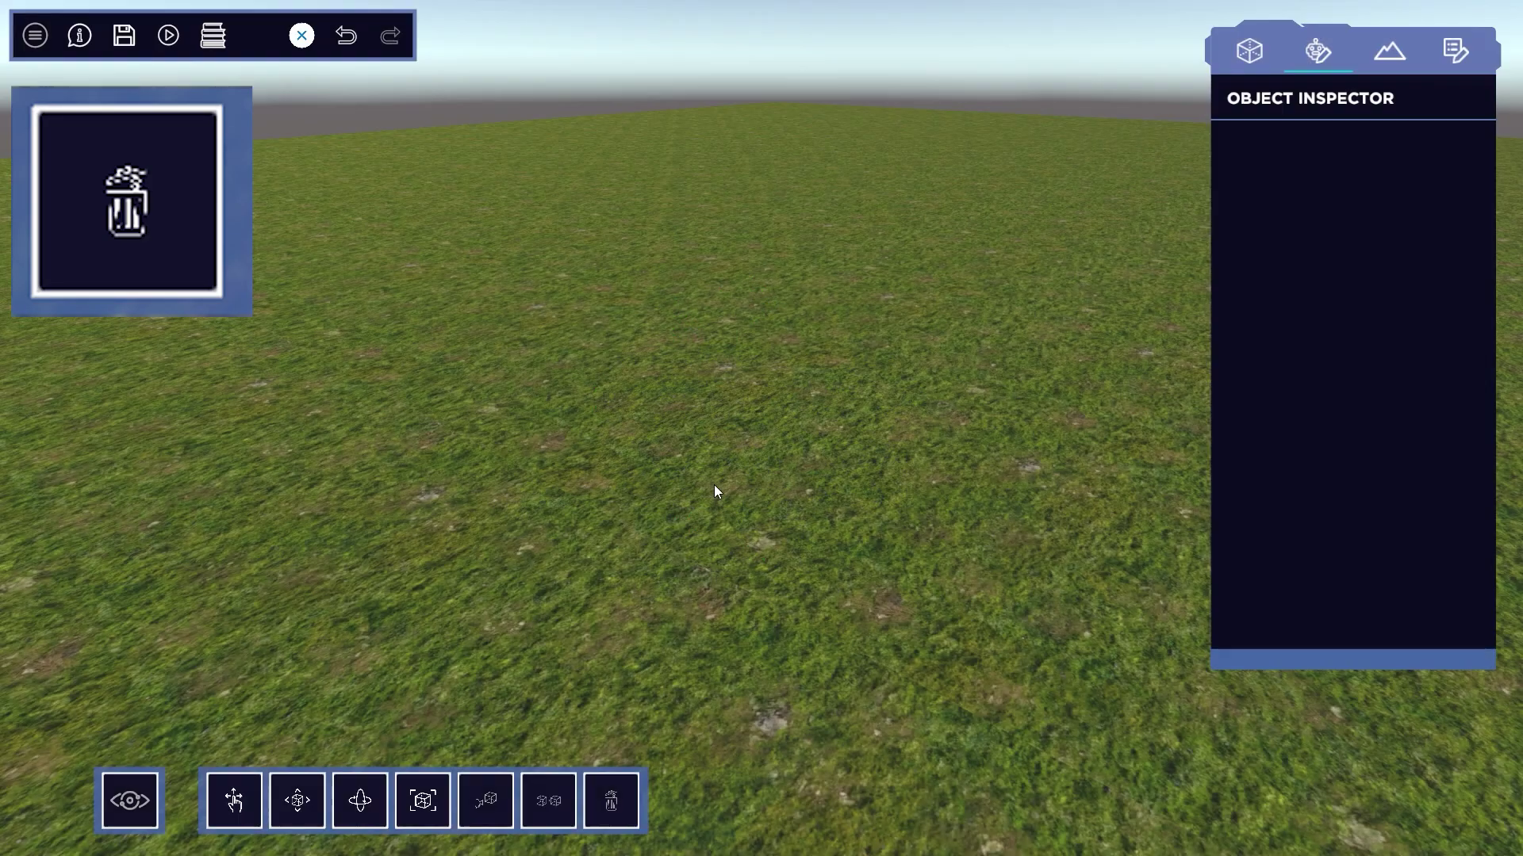
- Undo both deletions with Ctrl+Z twice, then redo one with Ctrl+Y
key(ctrl+z)
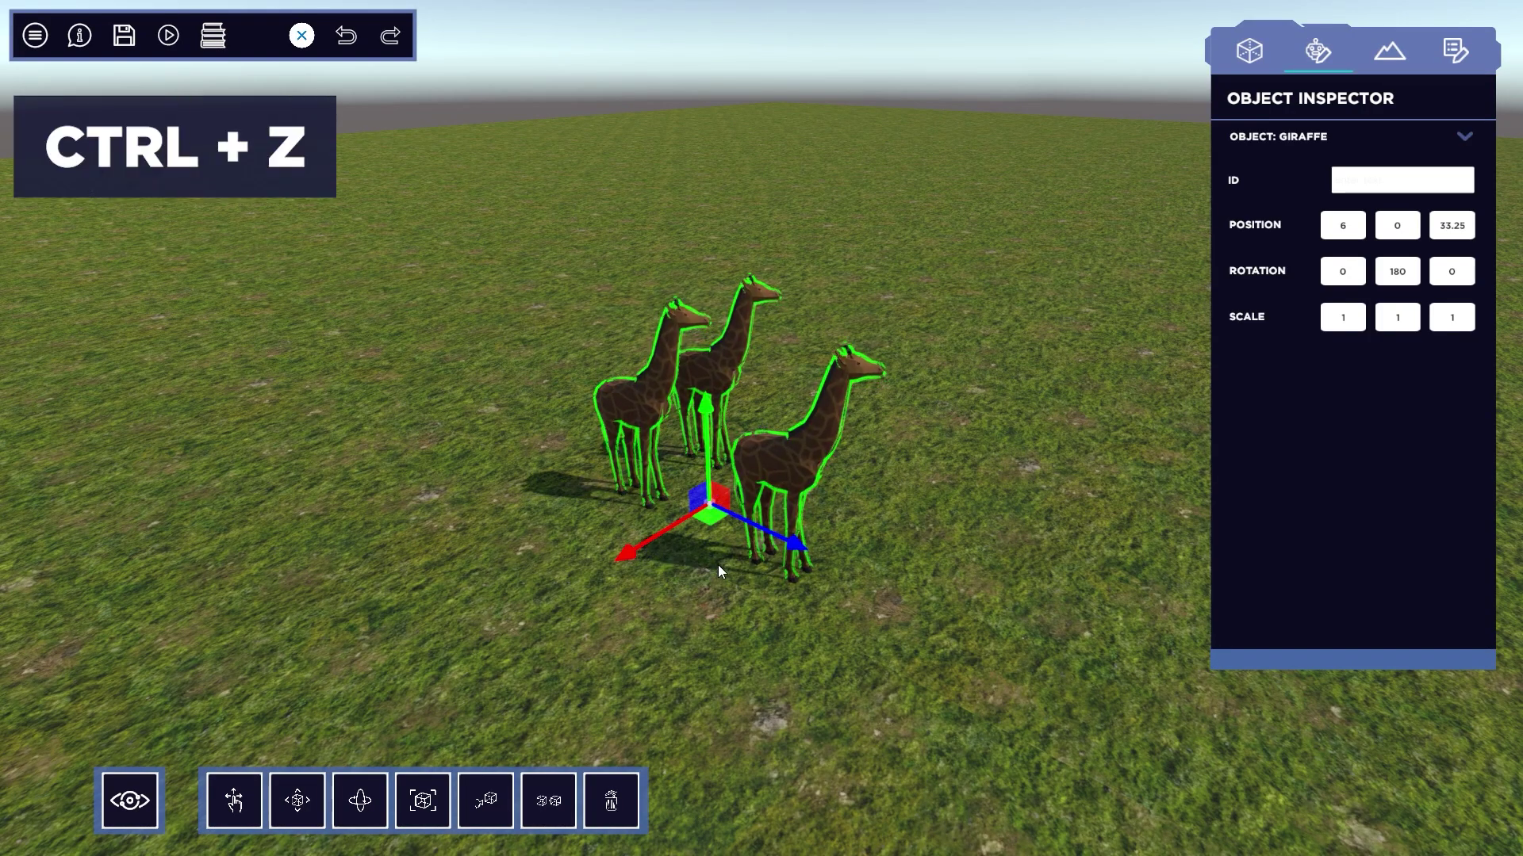
key(ctrl+z)
key(ctrl+y)
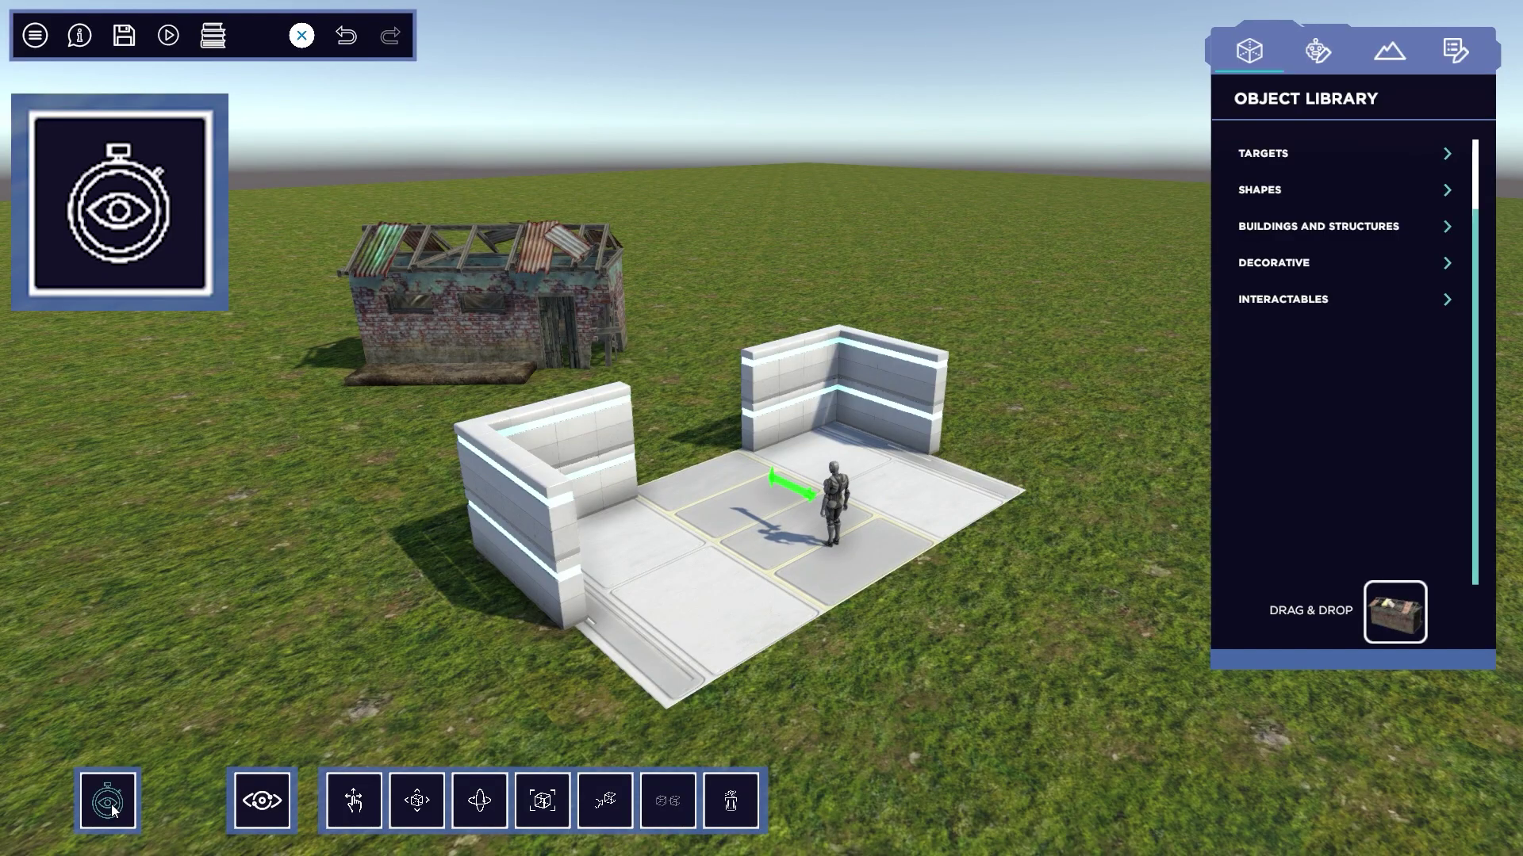
- Preview from the player start, fly around the brick house, then select the cyan cube
click(111, 806)
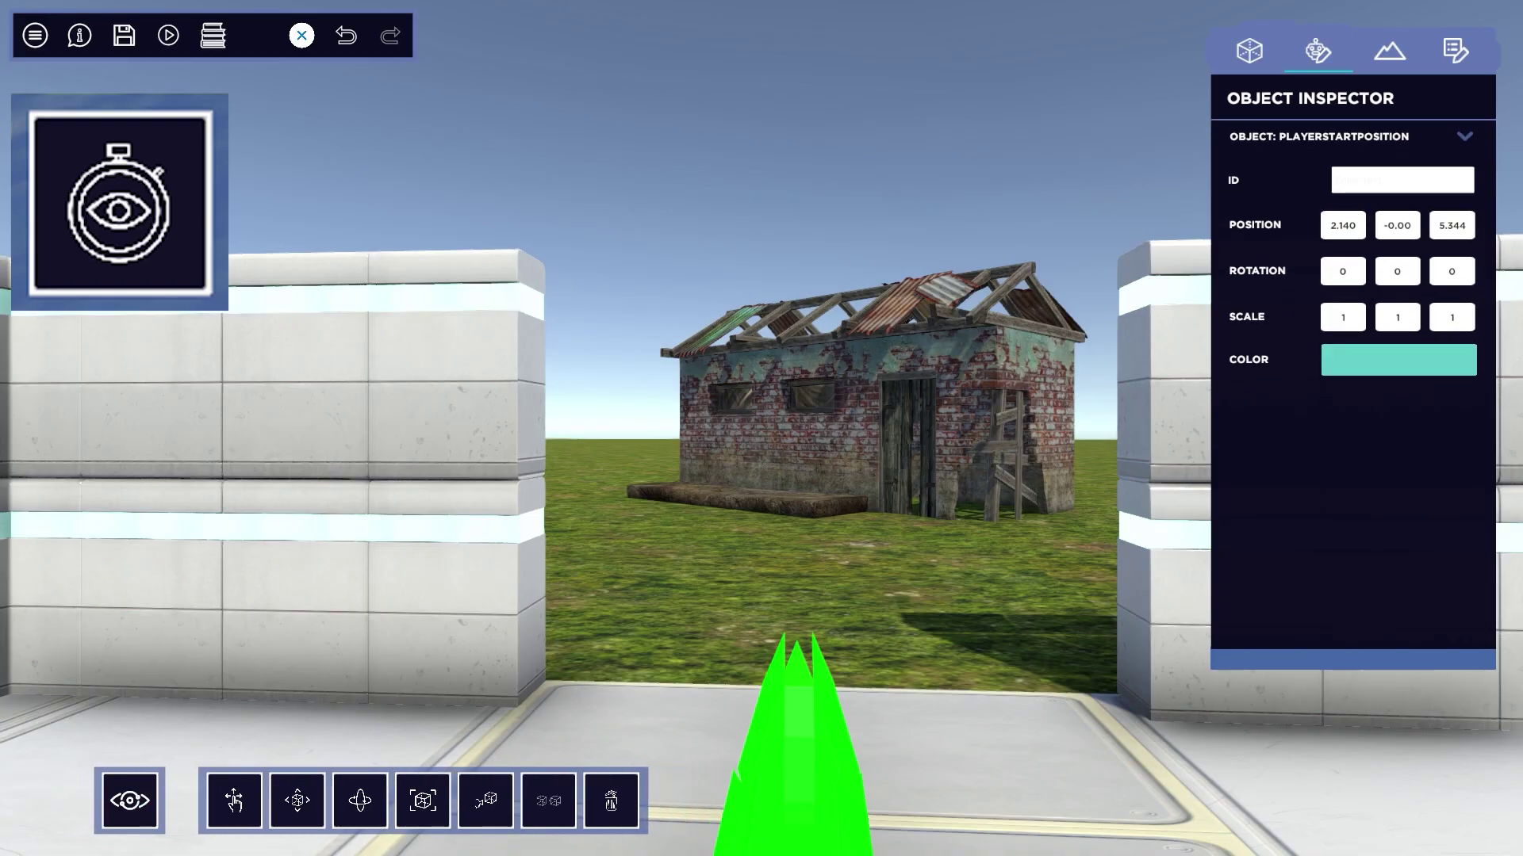
key(Escape)
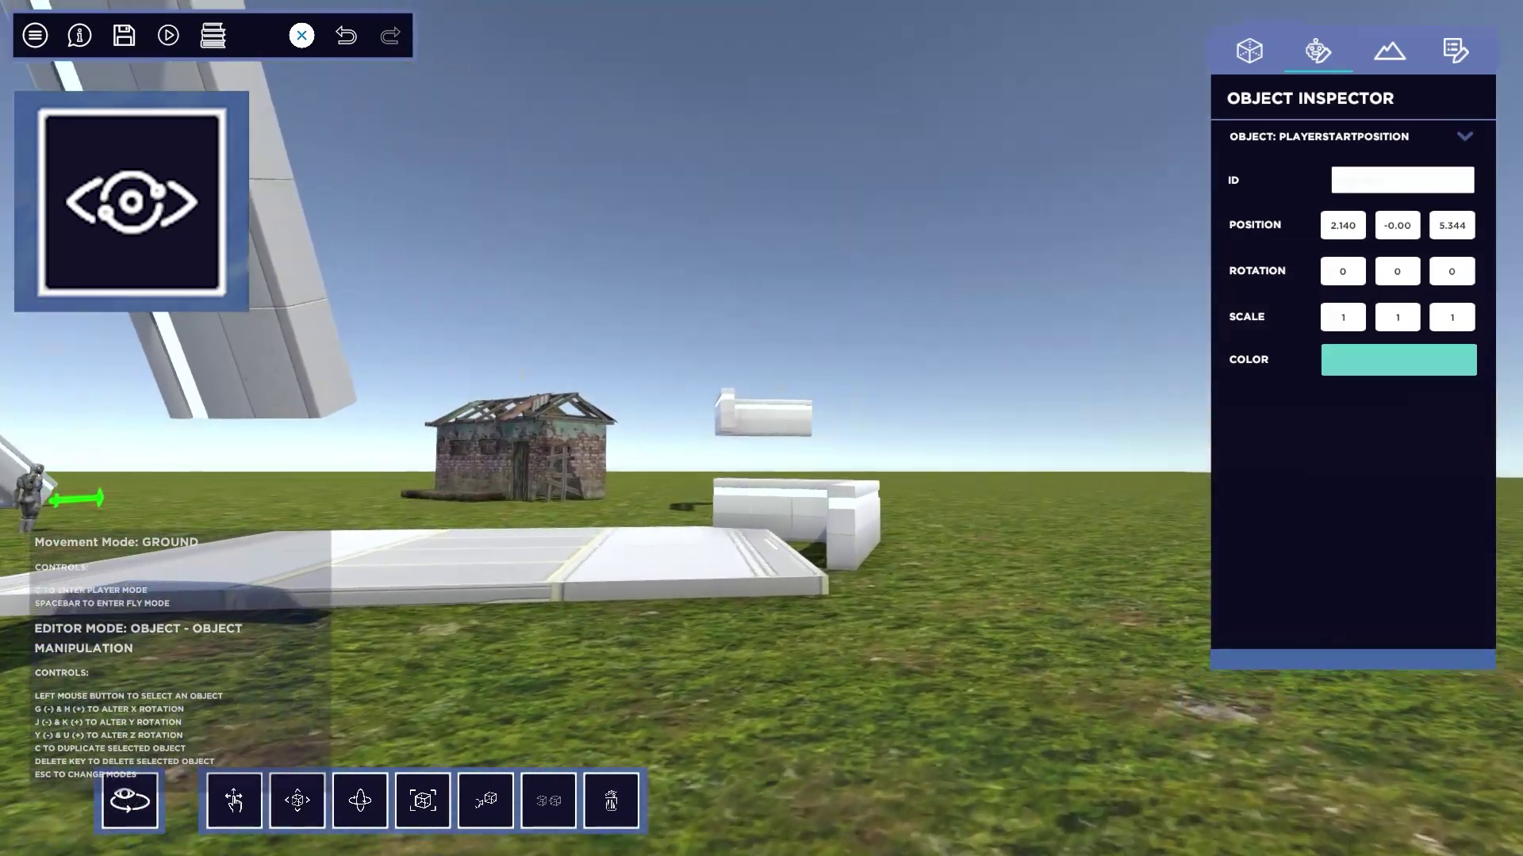
key(w)
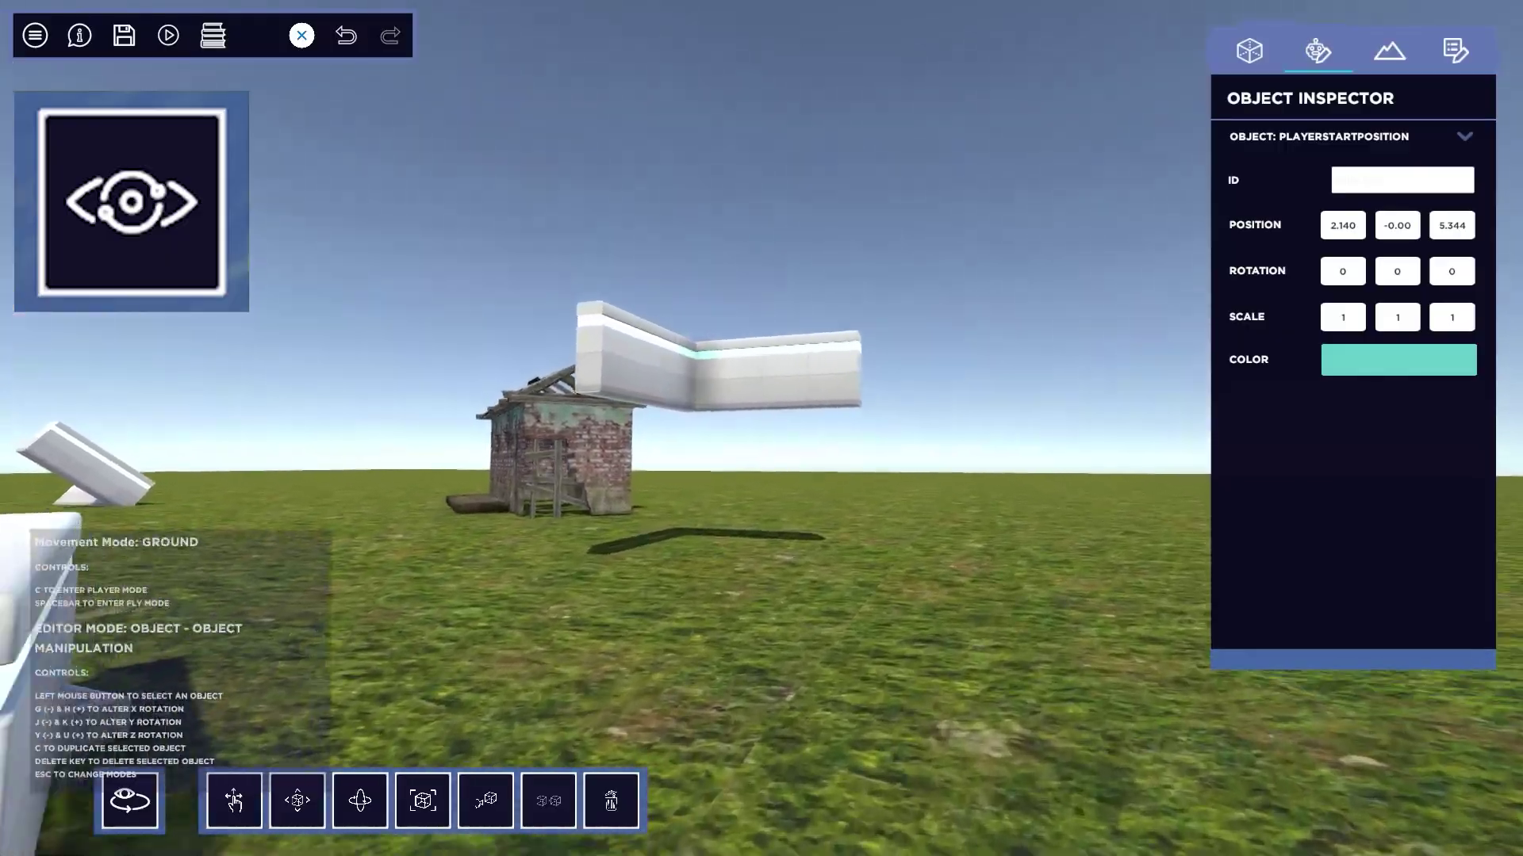
key(w)
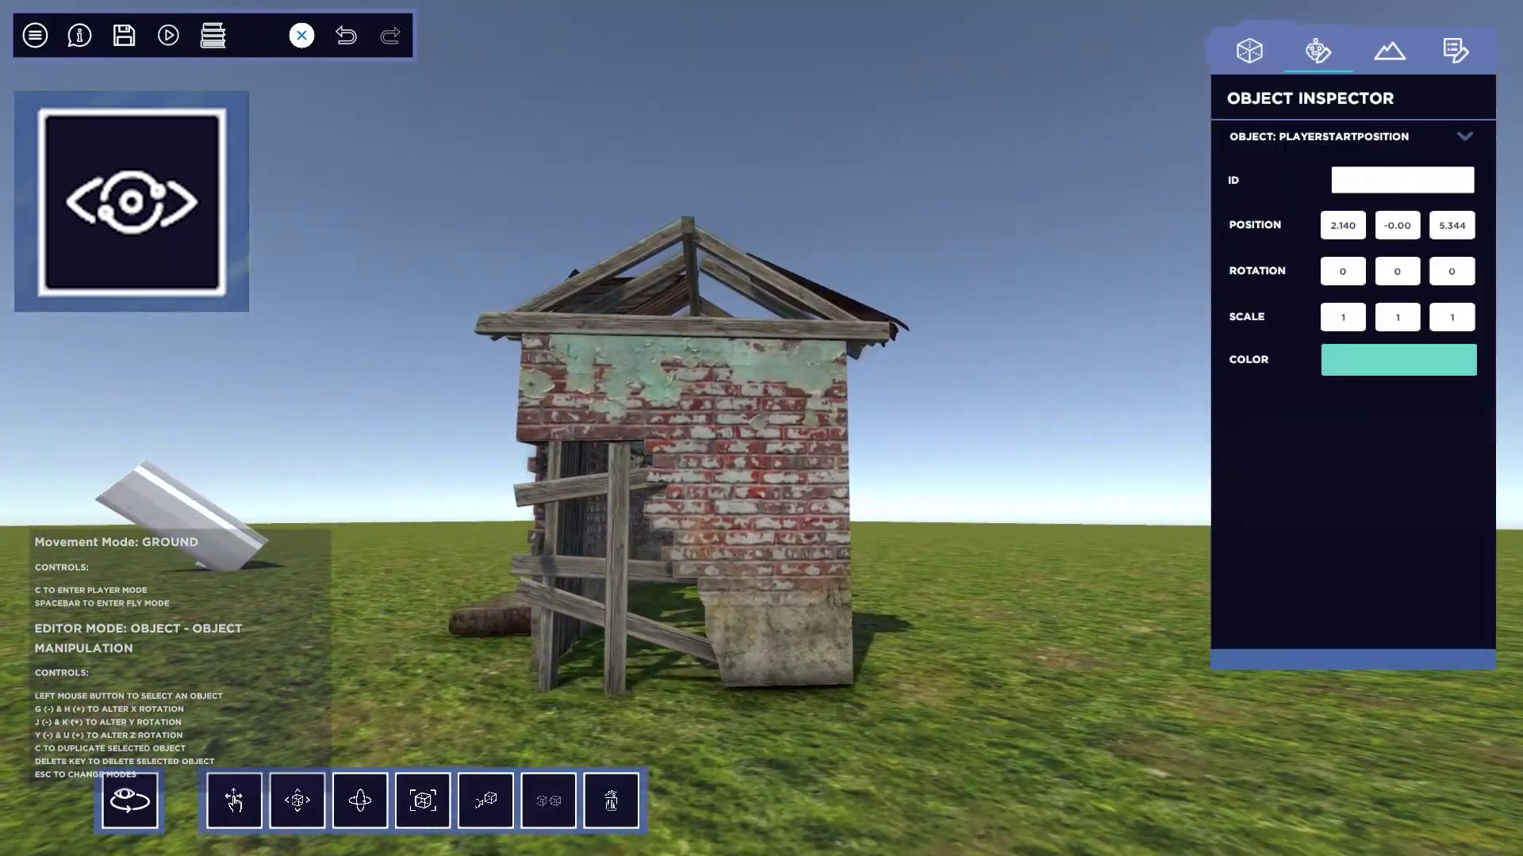
key(a)
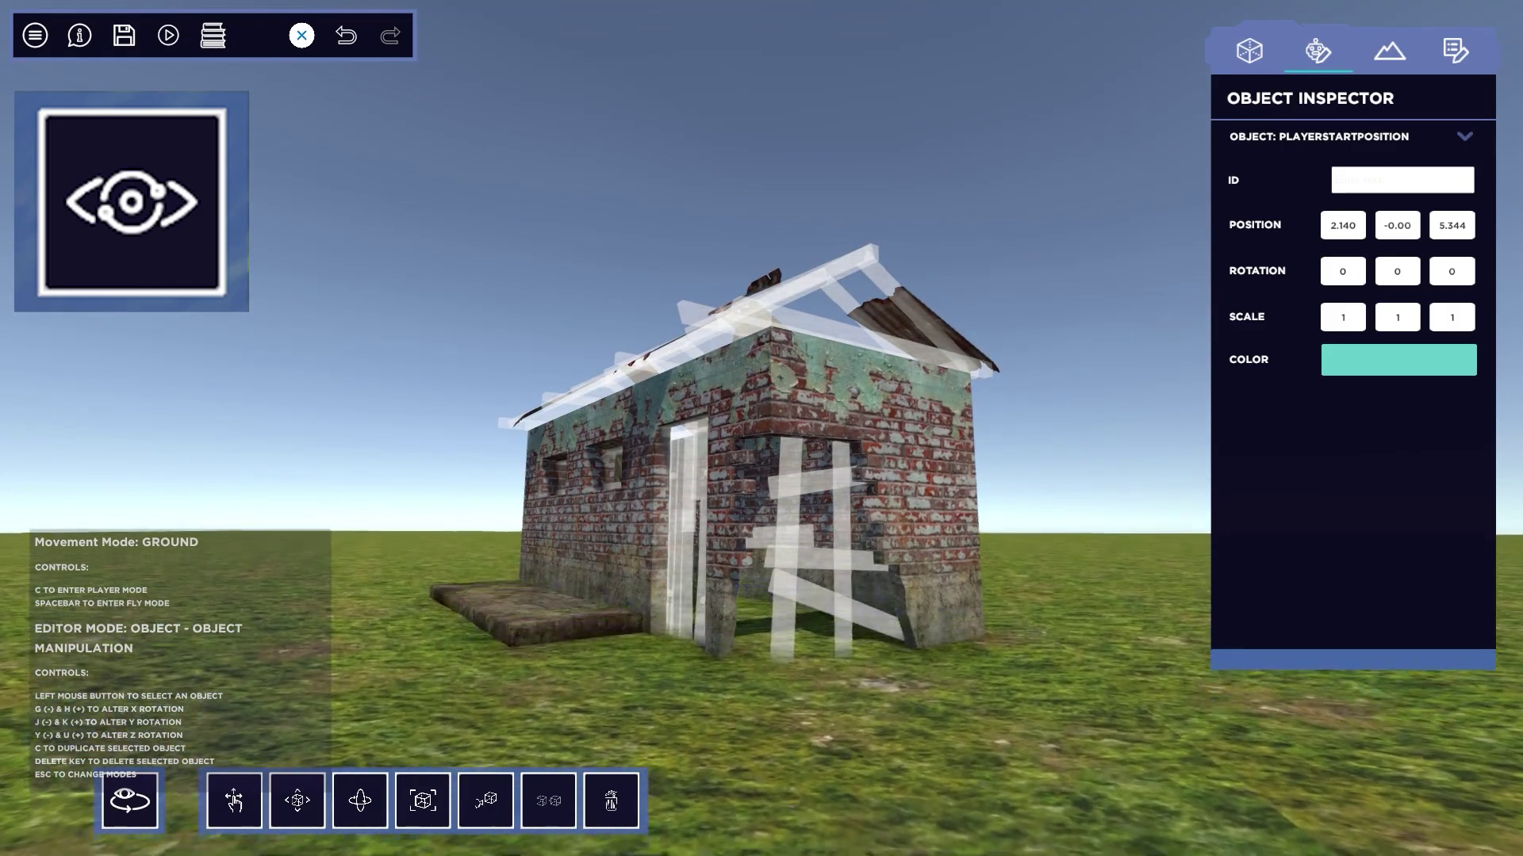
key(d)
key(a)
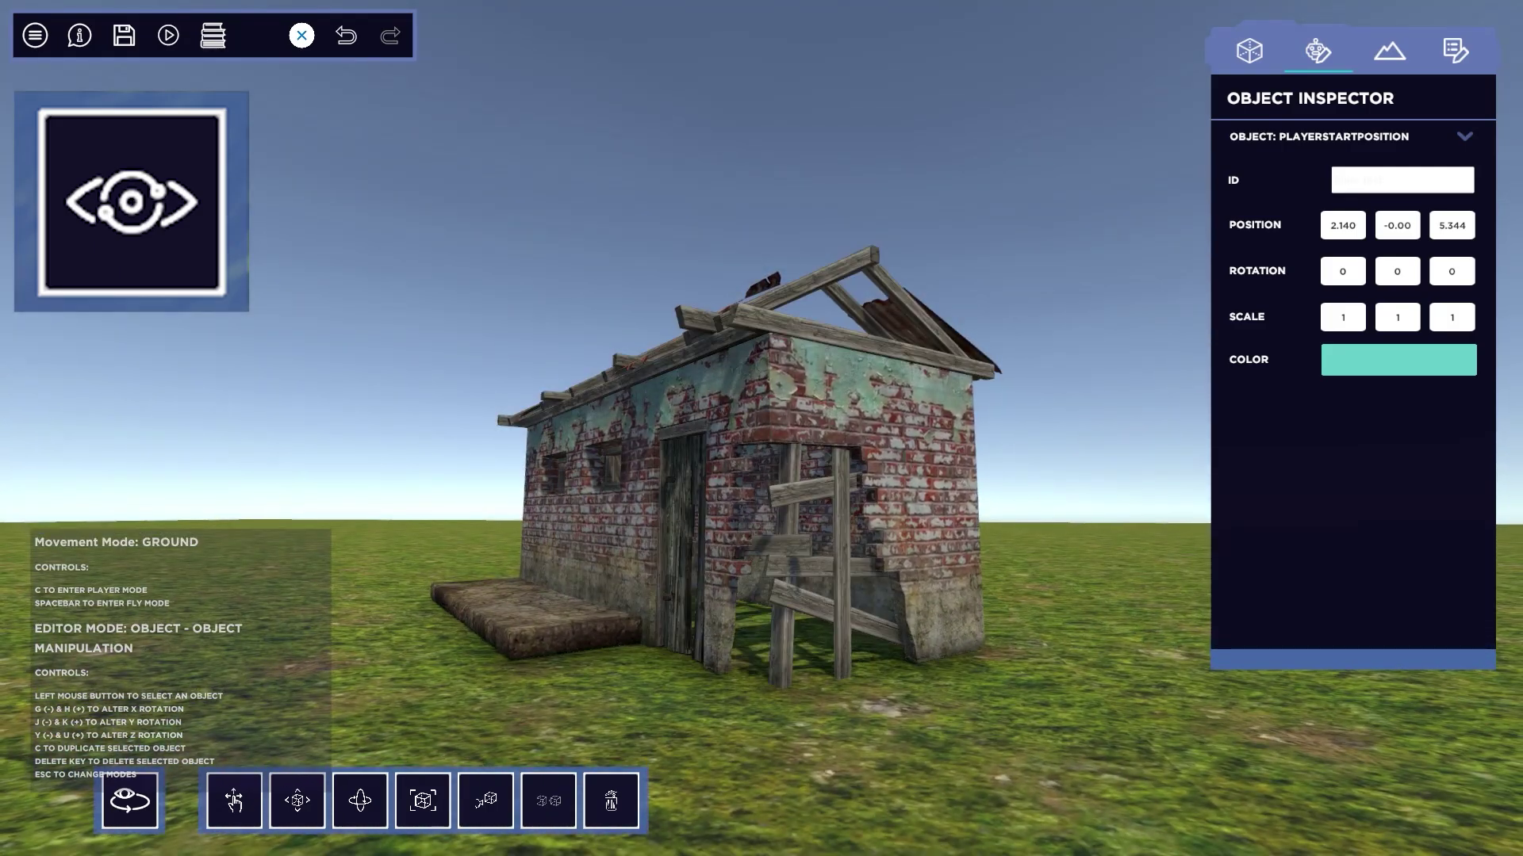
key(a)
key(a)
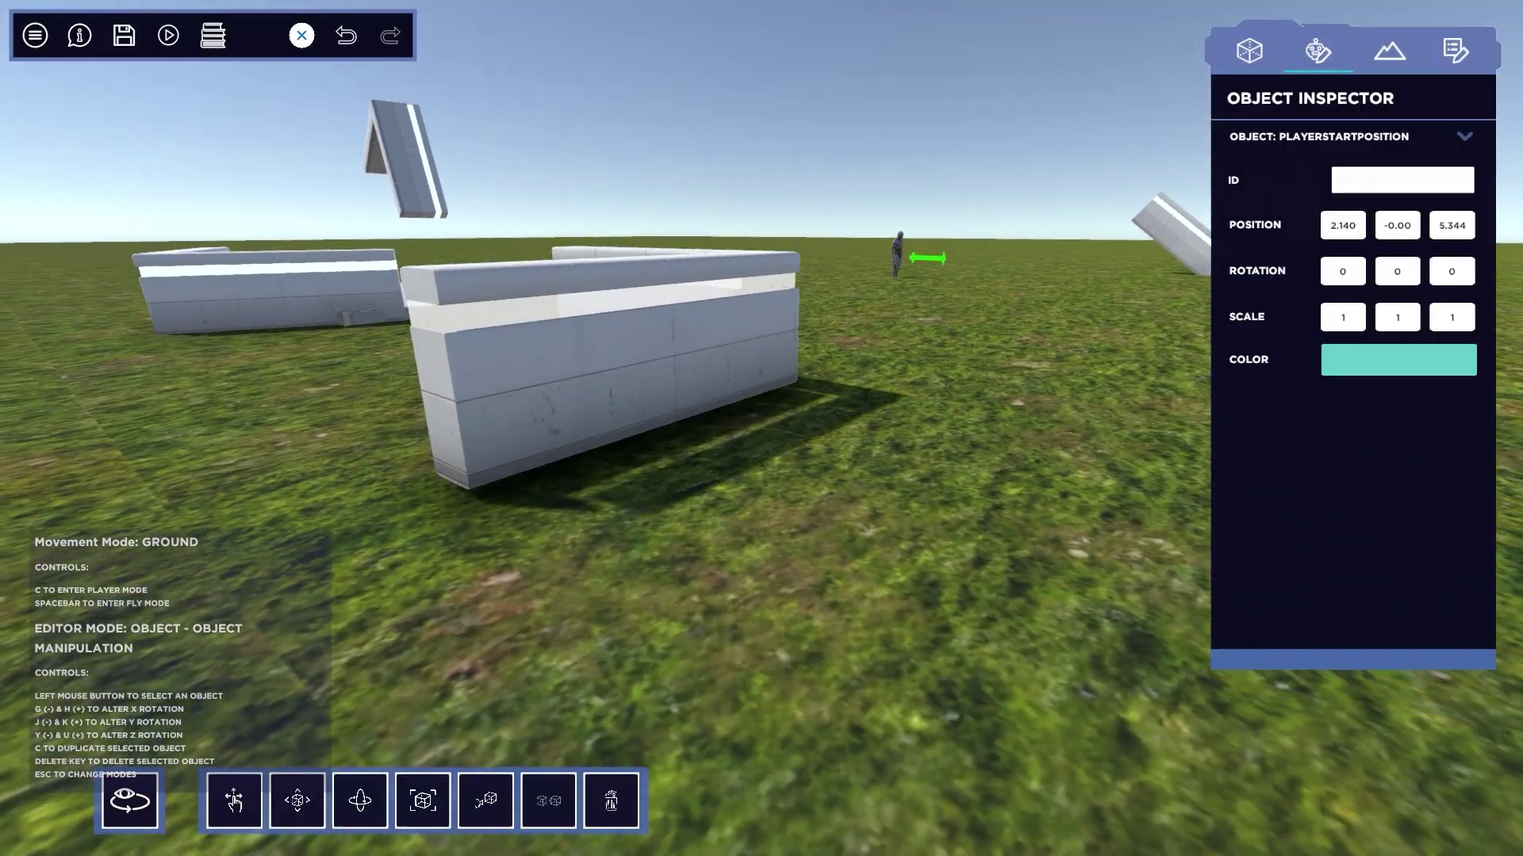
click(763, 450)
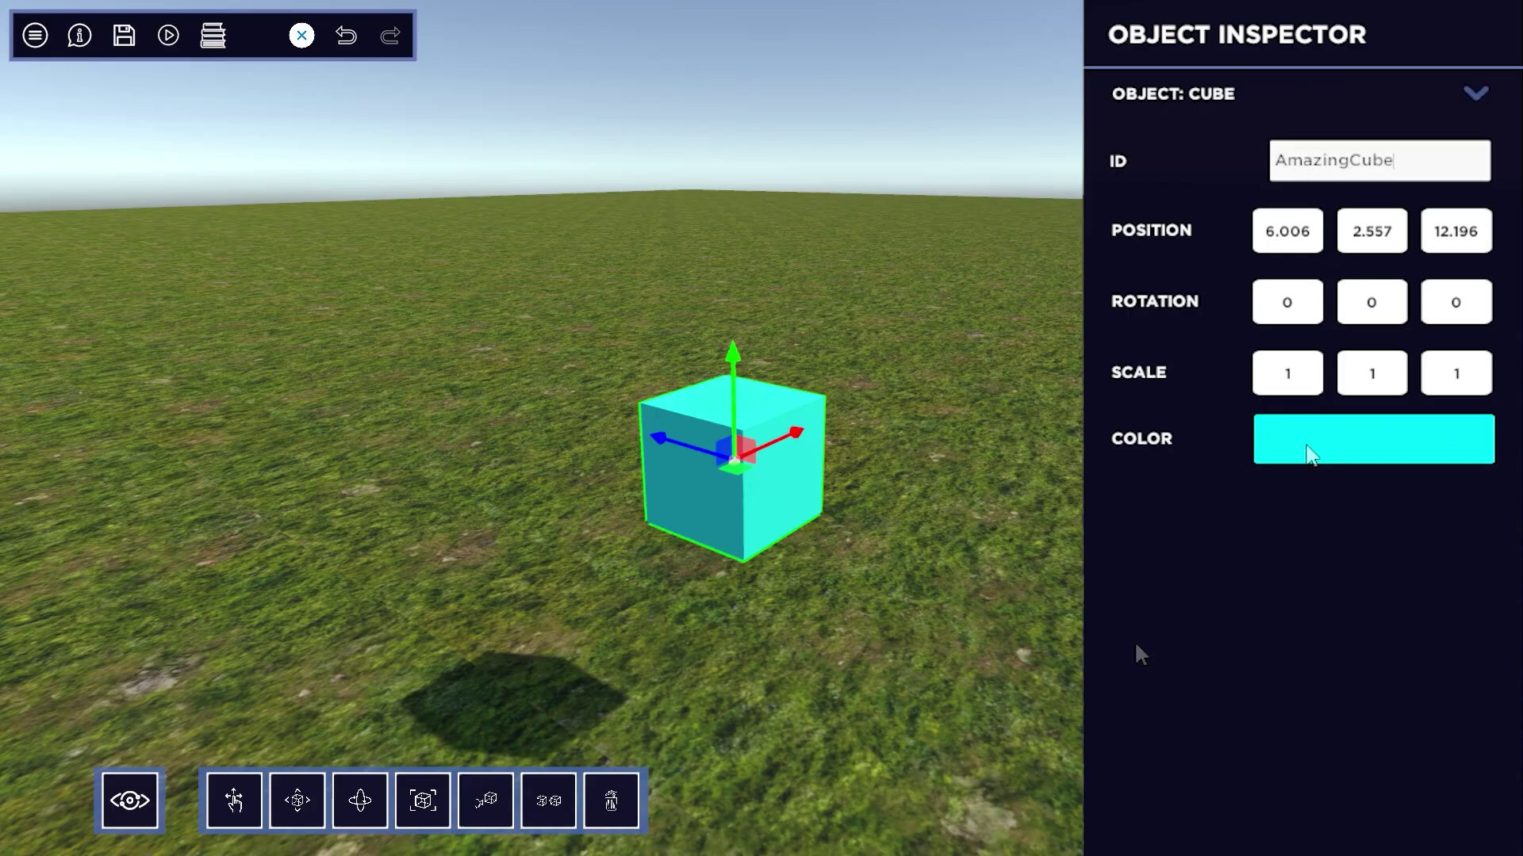
- Change the cube's colour to yellow with the colour picker
click(1309, 452)
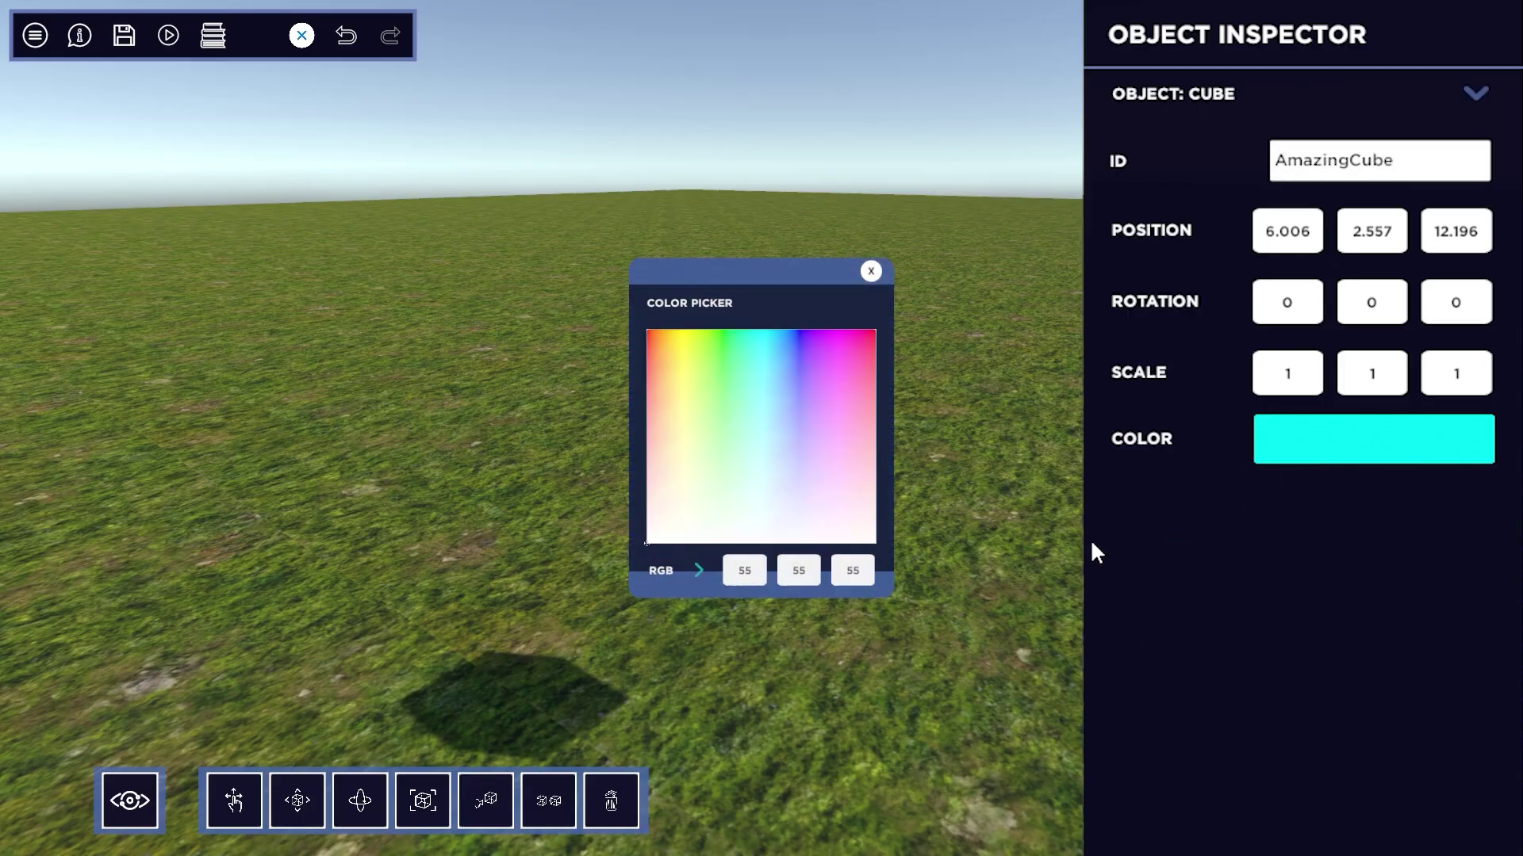
click(683, 315)
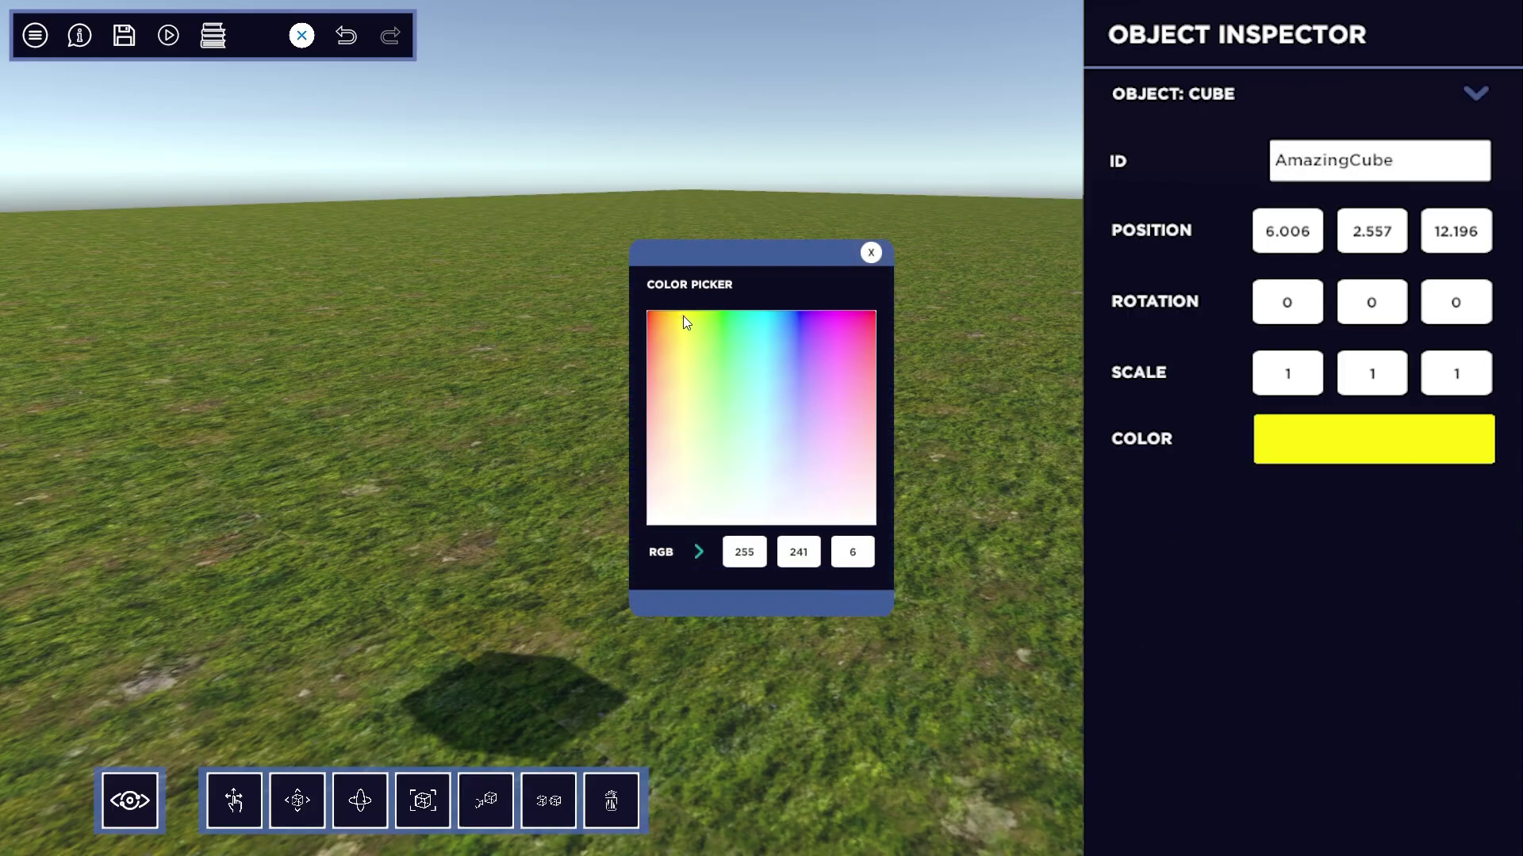
click(870, 252)
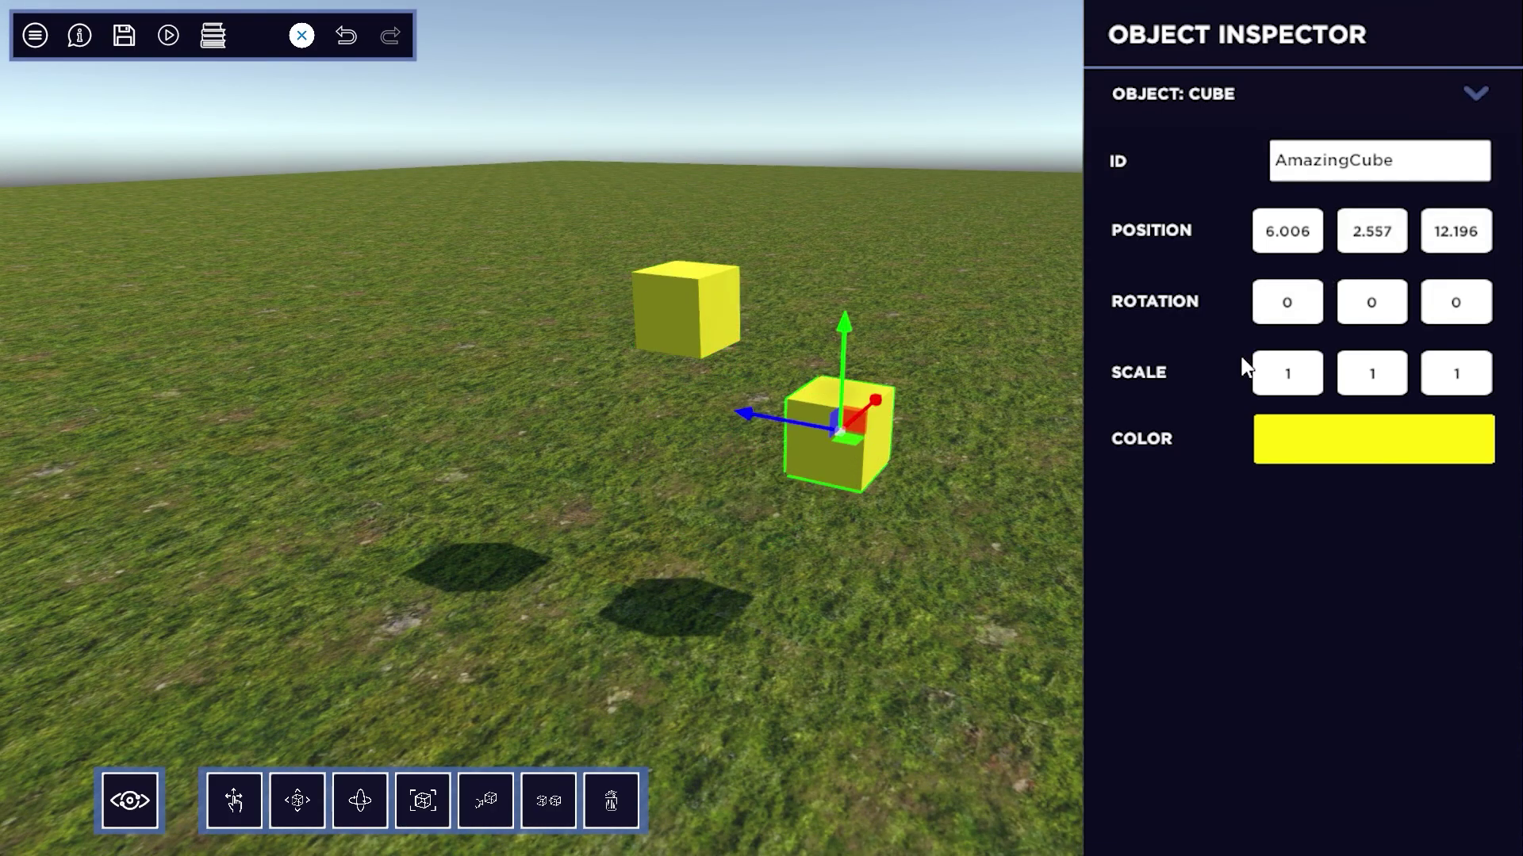
- Set the cube's Position Z to 14.40 and its Scale Y and Z to 2
click(1456, 231)
text(14.40)
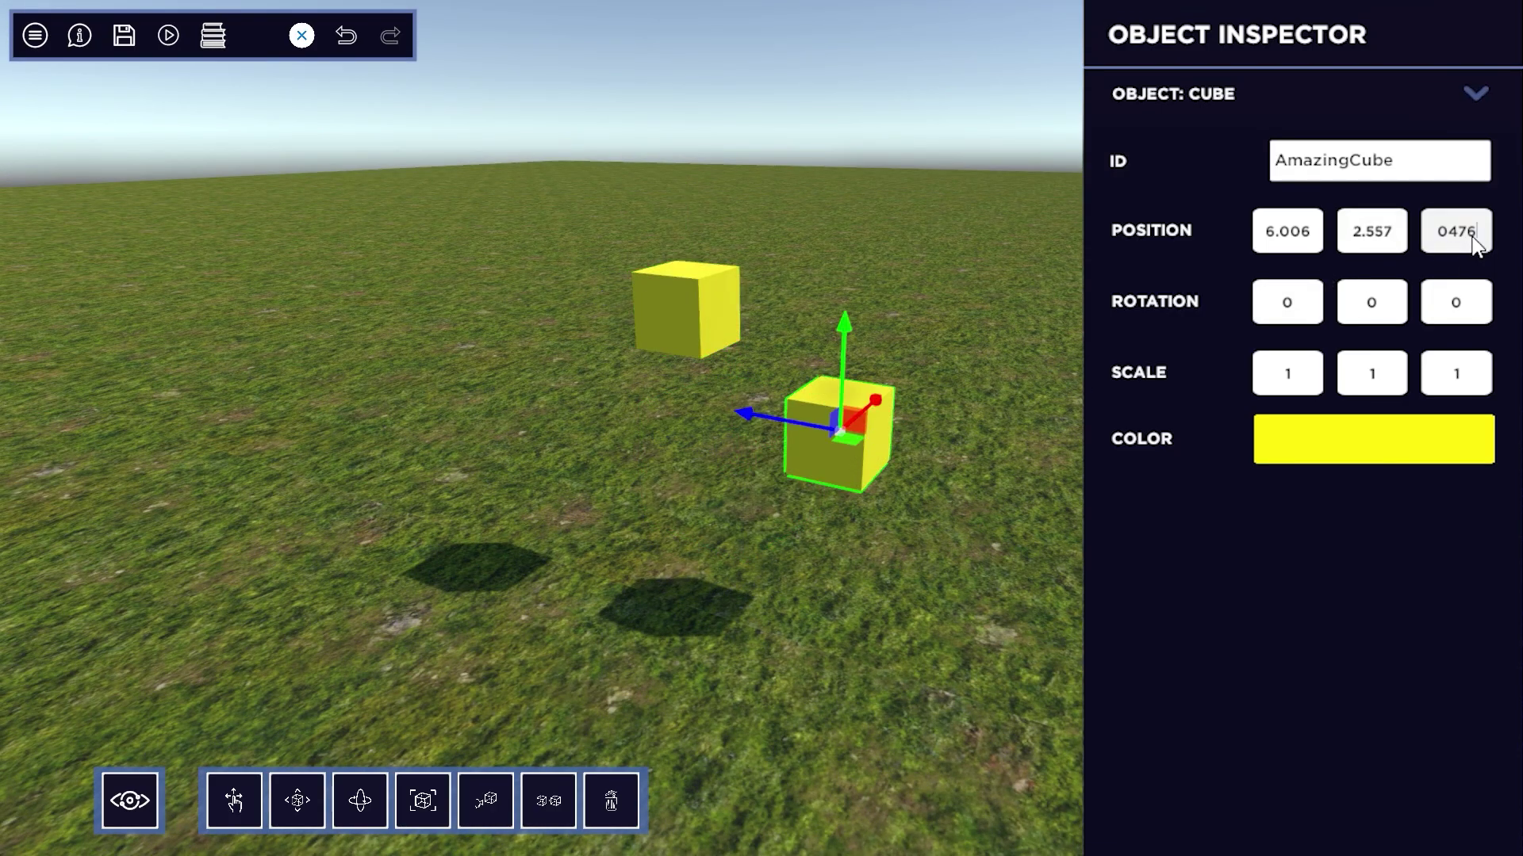
key(Return)
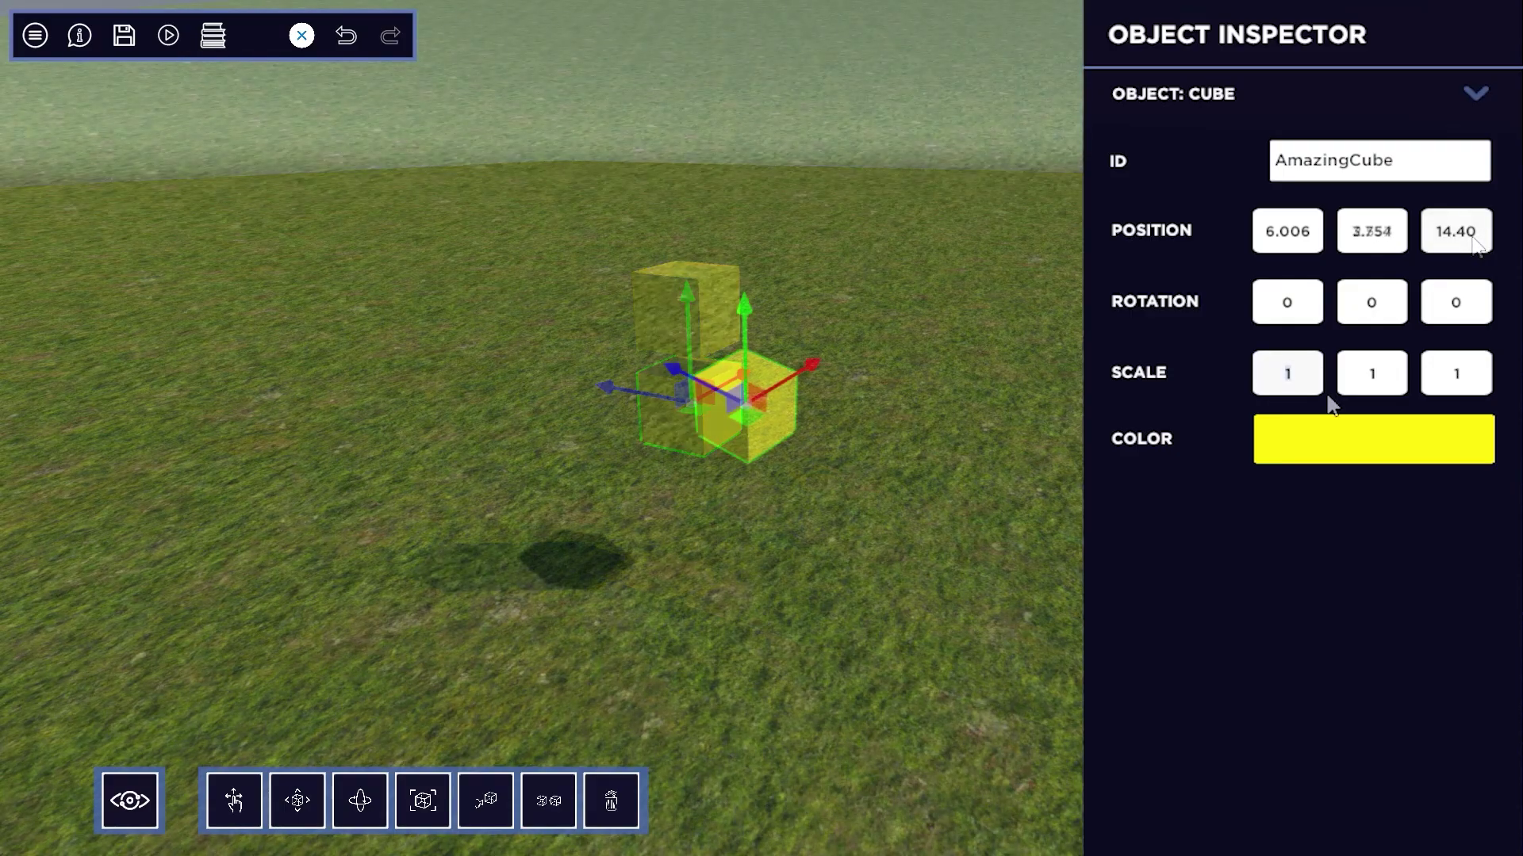
text(2)
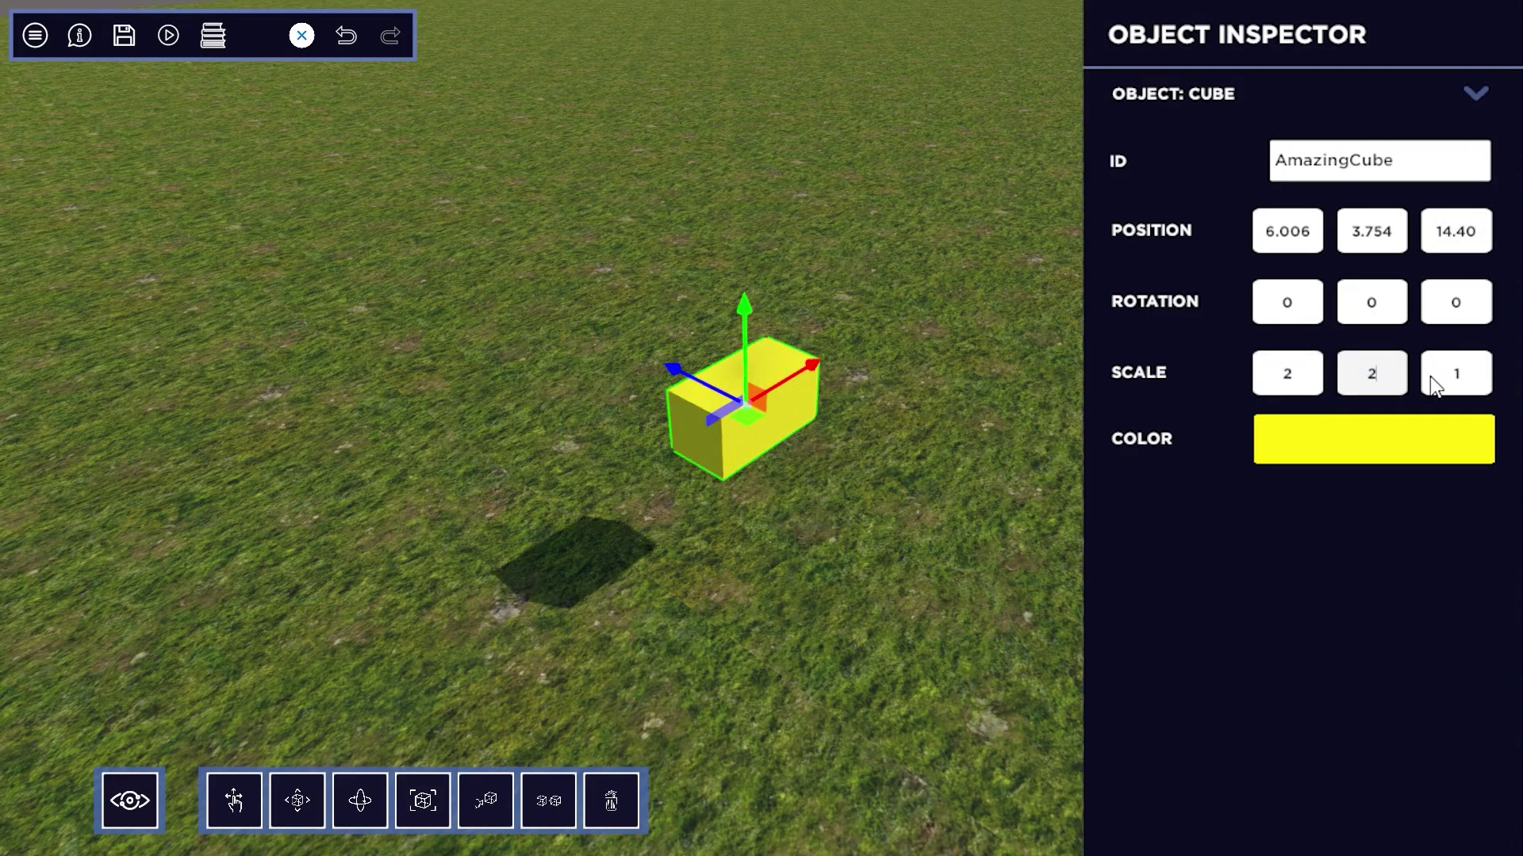
click(1454, 379)
text(2)
key(Return)
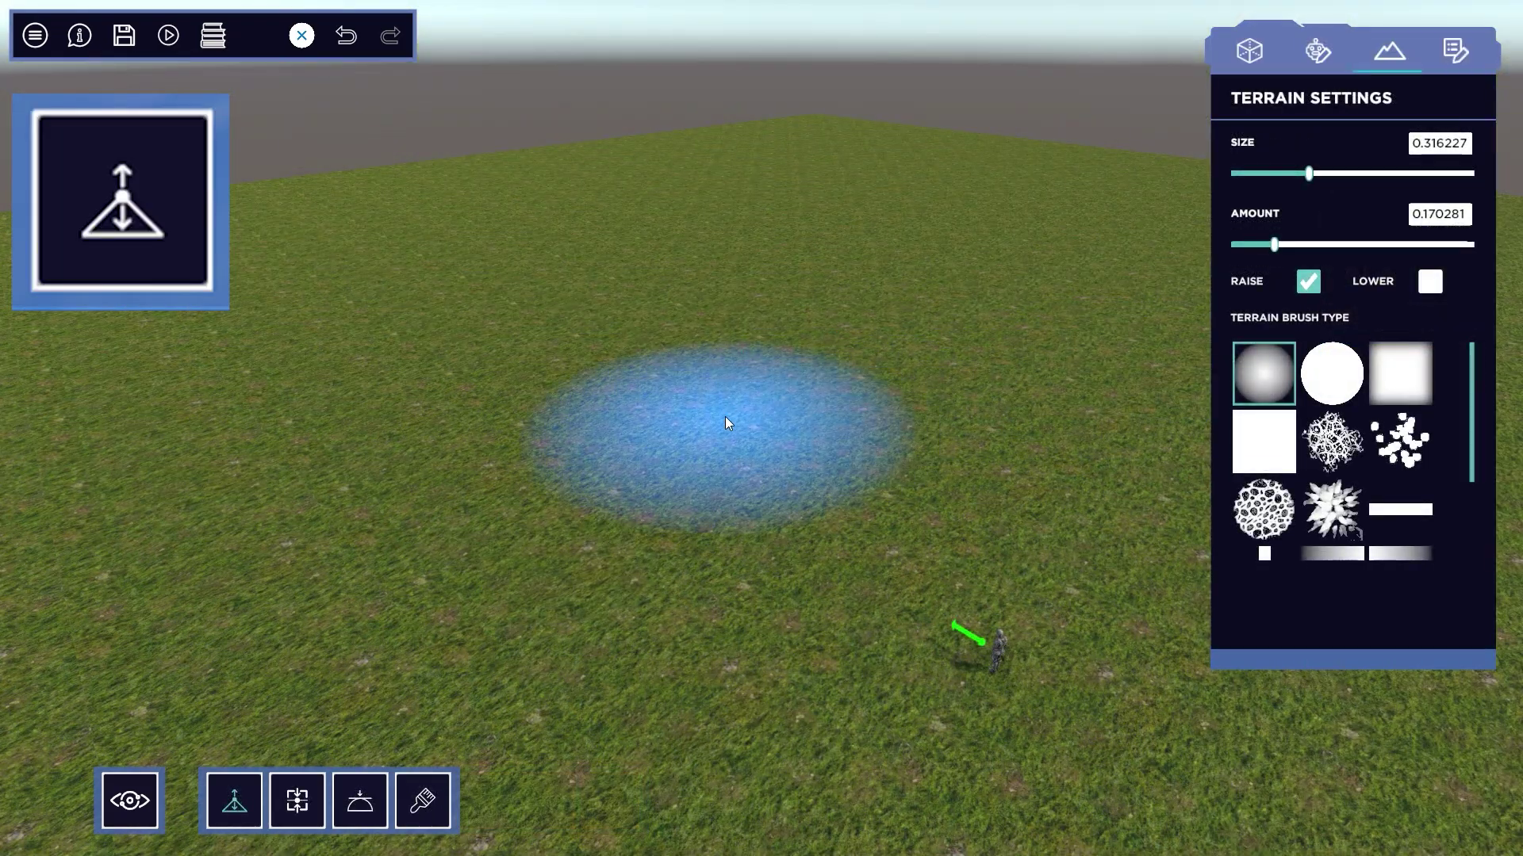
- Raise a hill on the terrain, adjusting brush size and strength to about 0.17
mouse_move(719, 417)
mouse_down()
mouse_move(716, 391)
mouse_move(692, 384)
mouse_move(714, 430)
mouse_up()
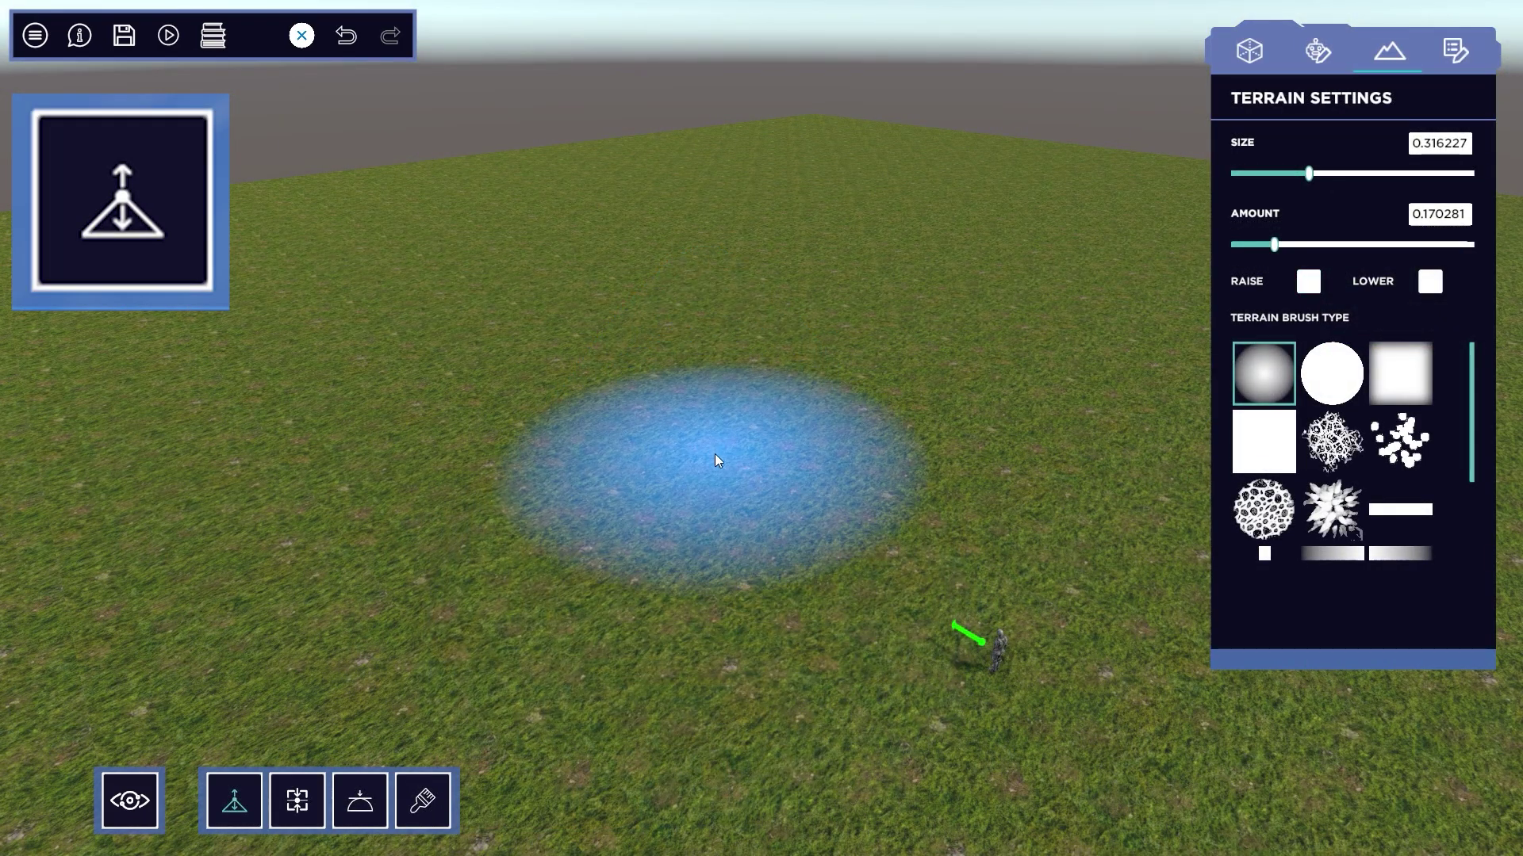
mouse_move(1308, 173)
mouse_down()
mouse_move(1288, 179)
mouse_move(1364, 173)
mouse_move(1264, 173)
mouse_move(1349, 173)
mouse_move(1291, 168)
mouse_move(1319, 166)
mouse_up()
mouse_move(1258, 245)
mouse_down()
mouse_move(1348, 245)
mouse_move(1274, 246)
mouse_up()
drag(1323, 174, 1309, 174)
drag(1471, 358, 1468, 422)
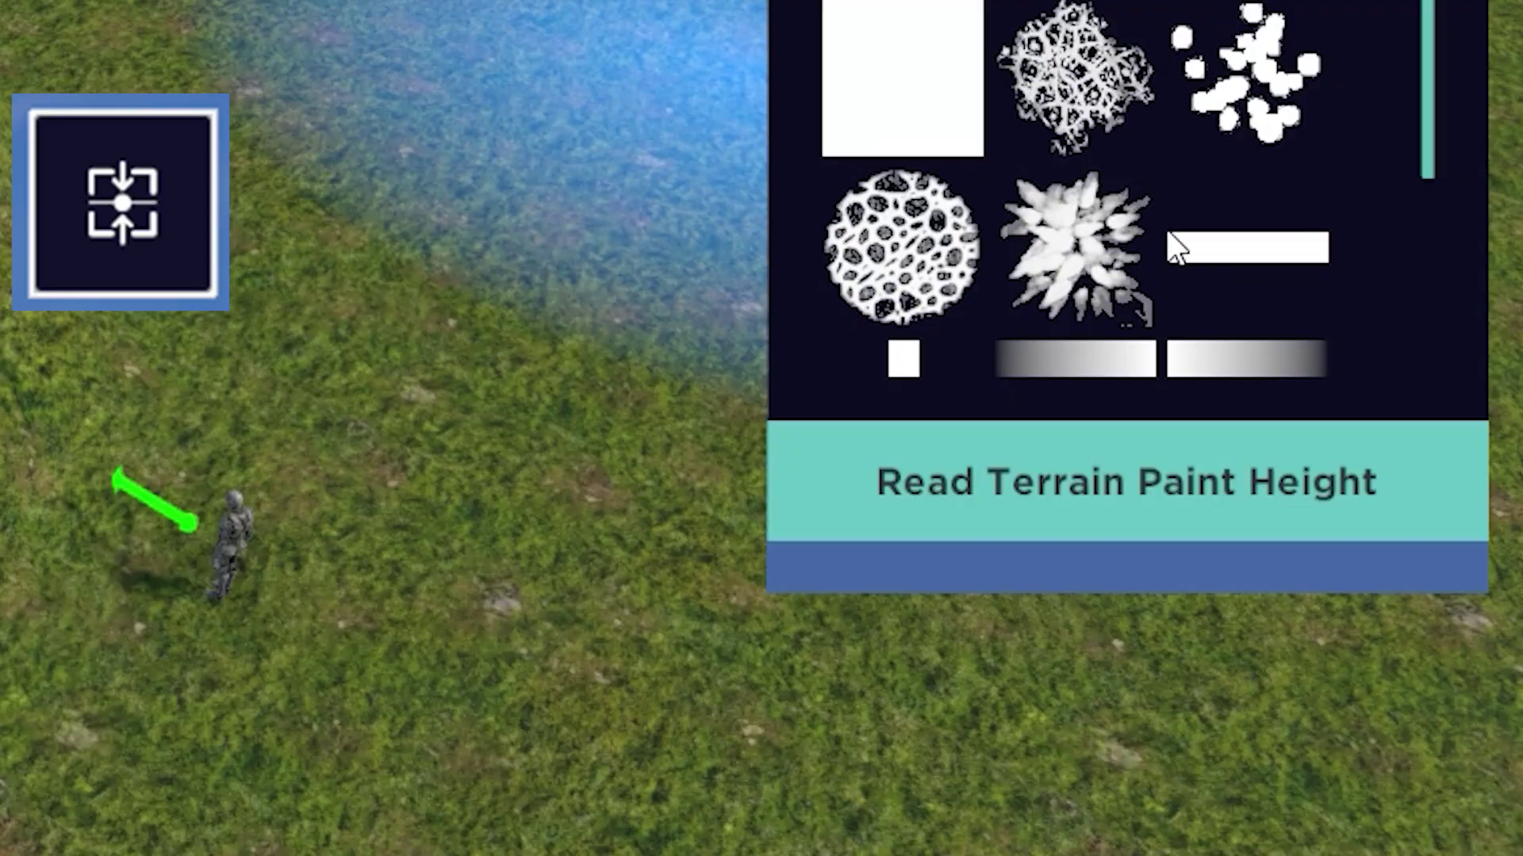
- Sample the terrain height and flatten the hill's spiky peaks into a rounded dome
click(1214, 496)
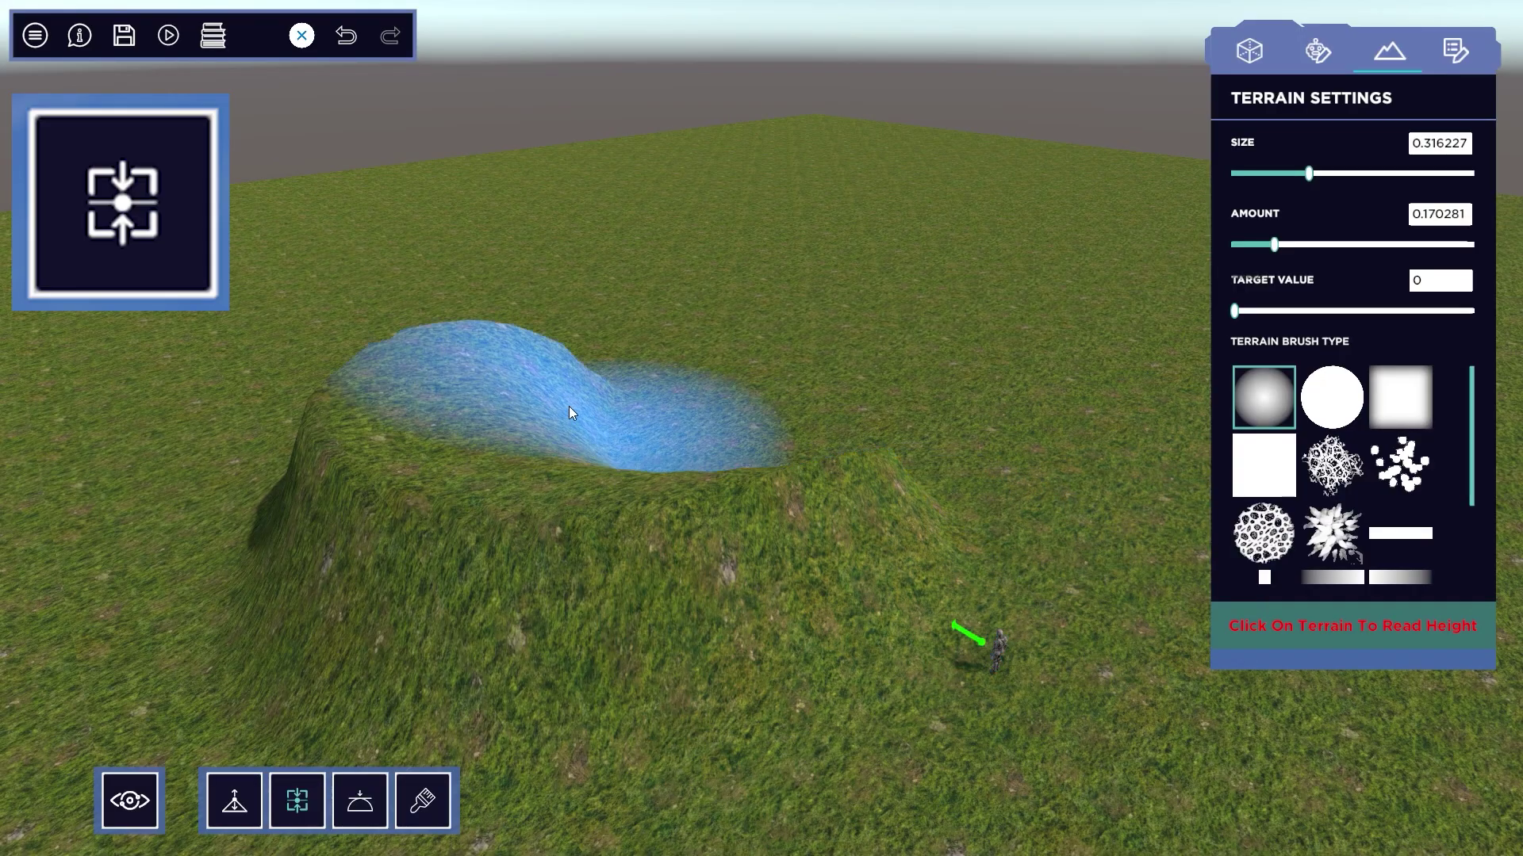
click(484, 412)
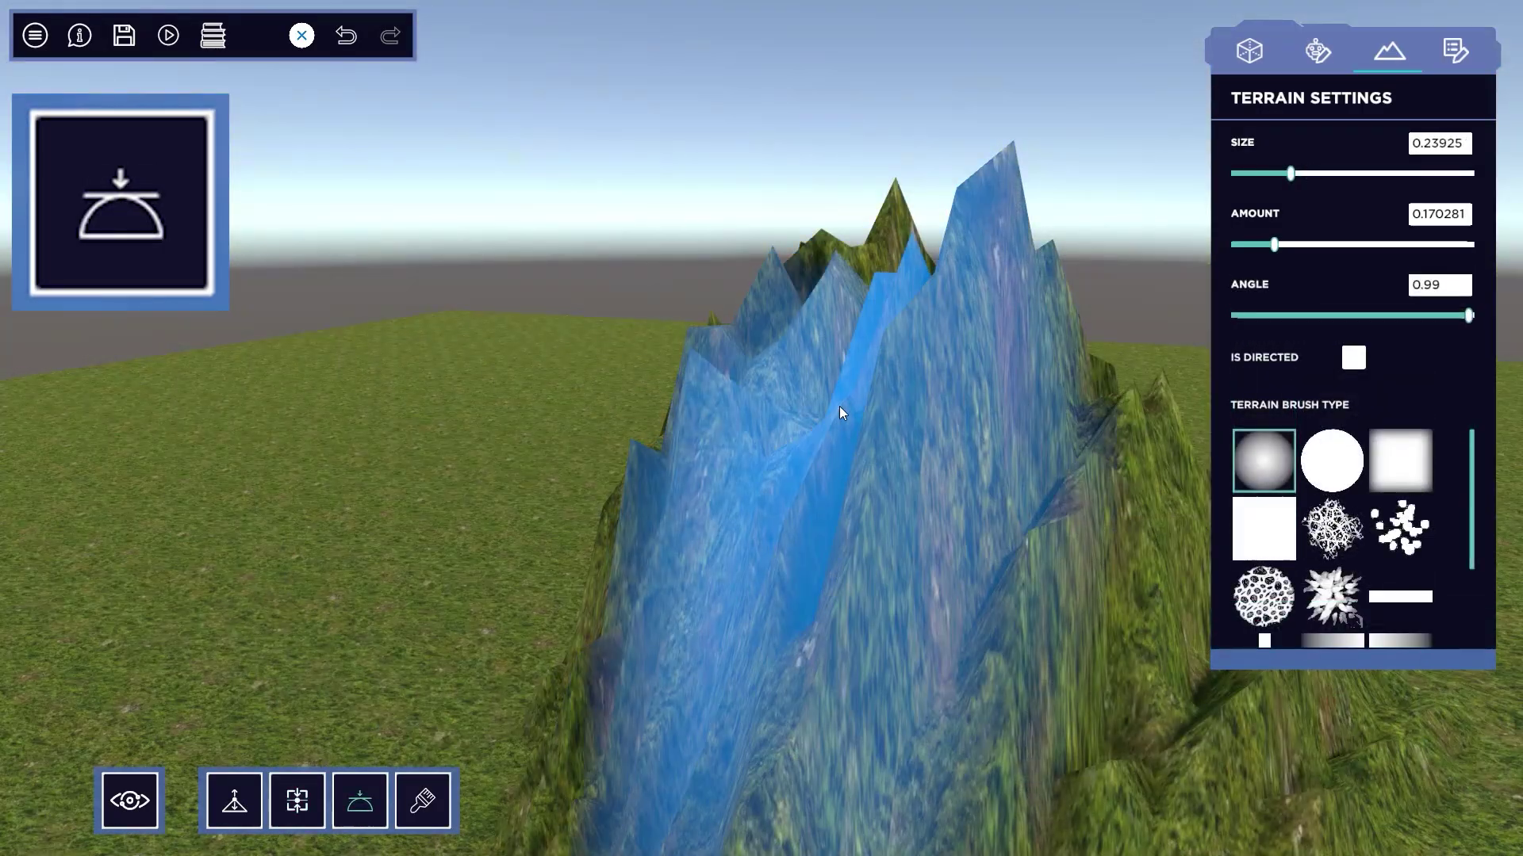
drag(935, 468, 969, 479)
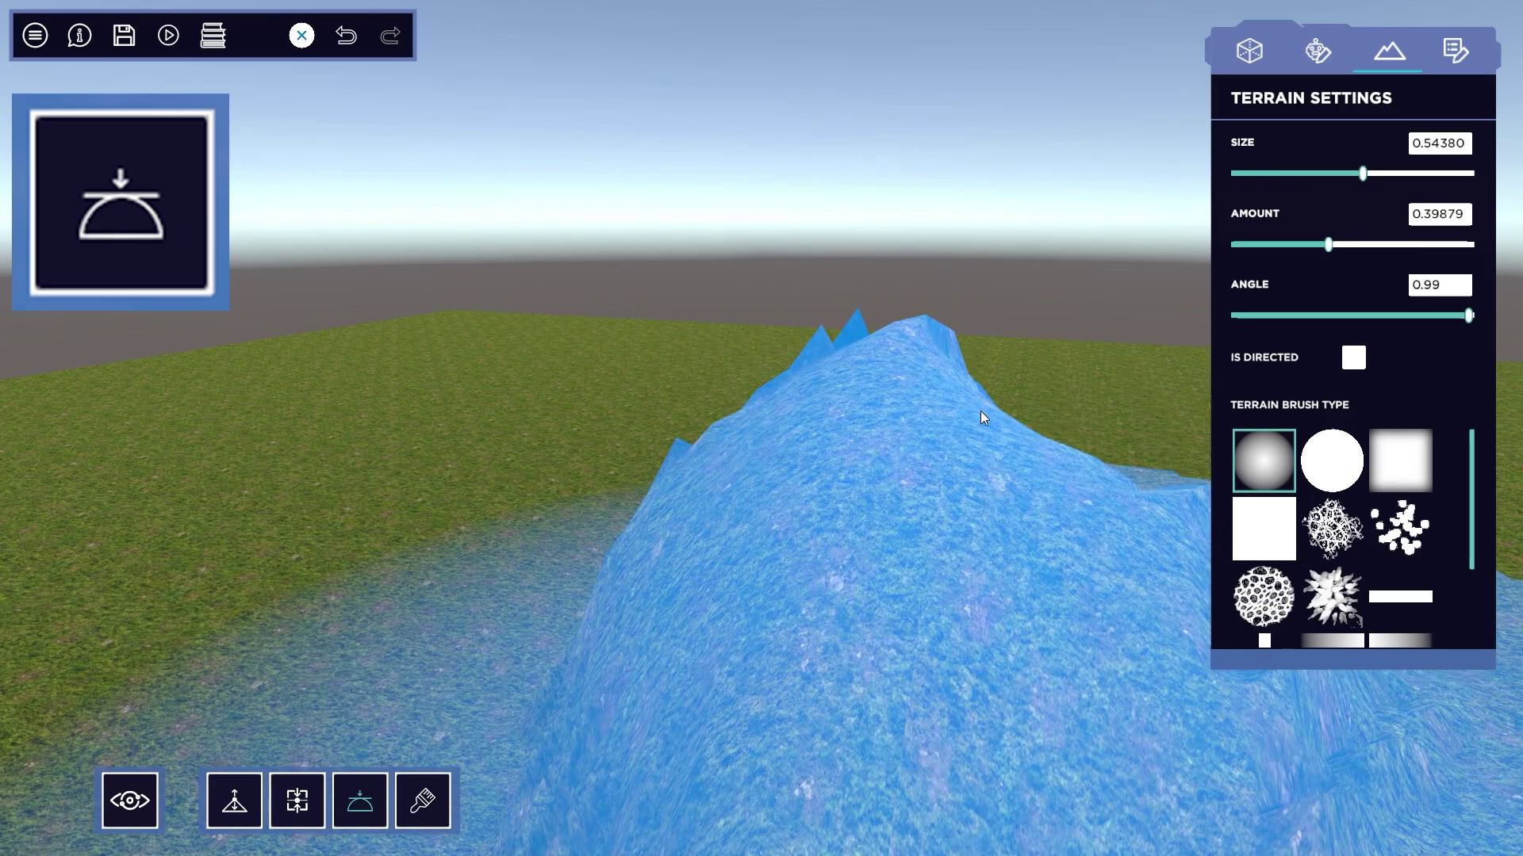
drag(983, 410, 969, 437)
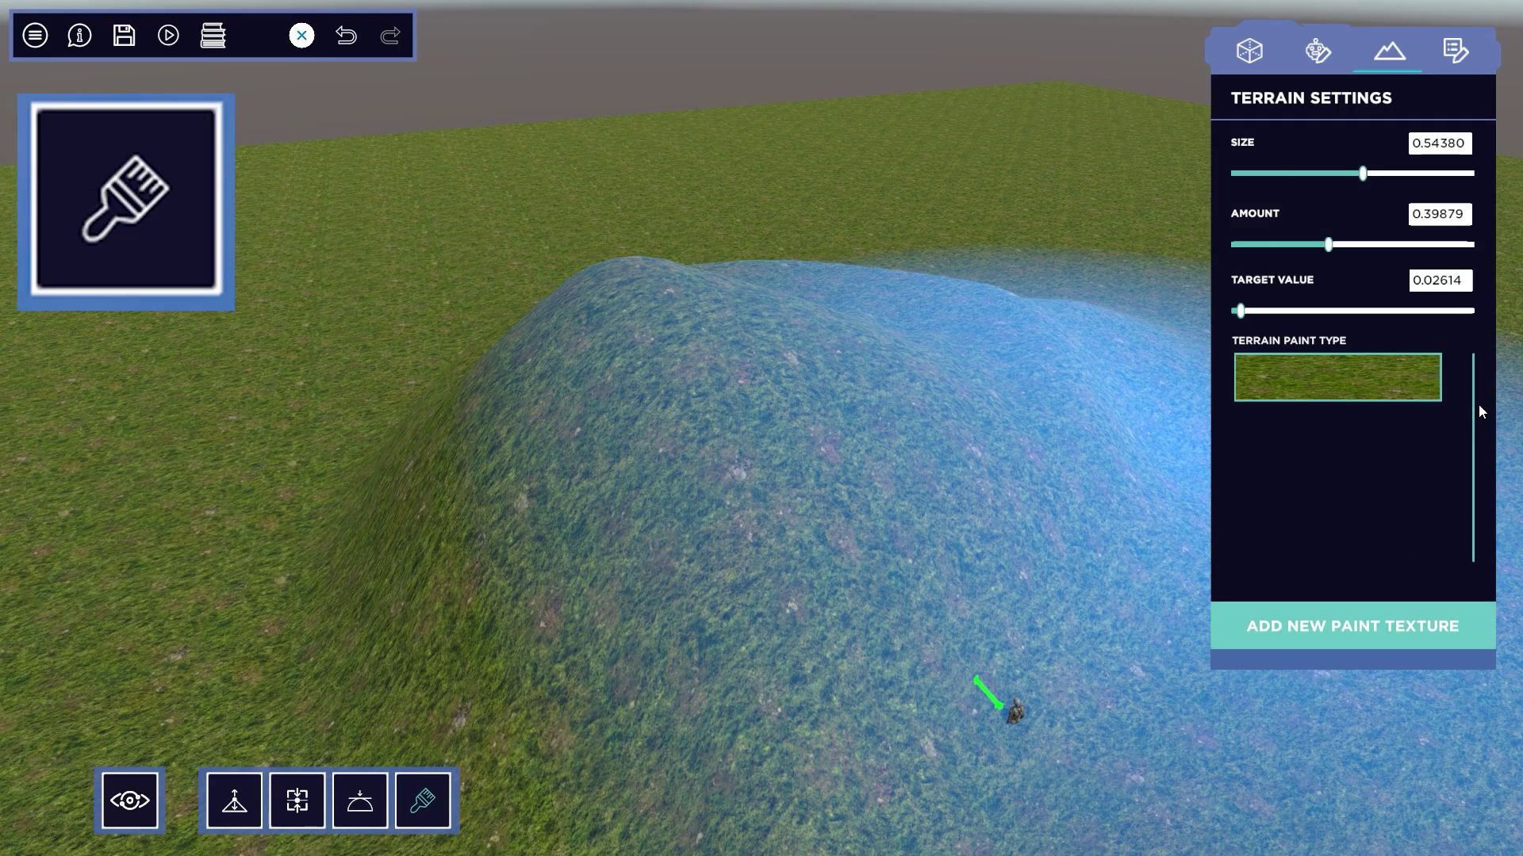
- Shrink the paint brush, add a sand paint texture, and paint it across the hill
drag(1362, 173, 1302, 177)
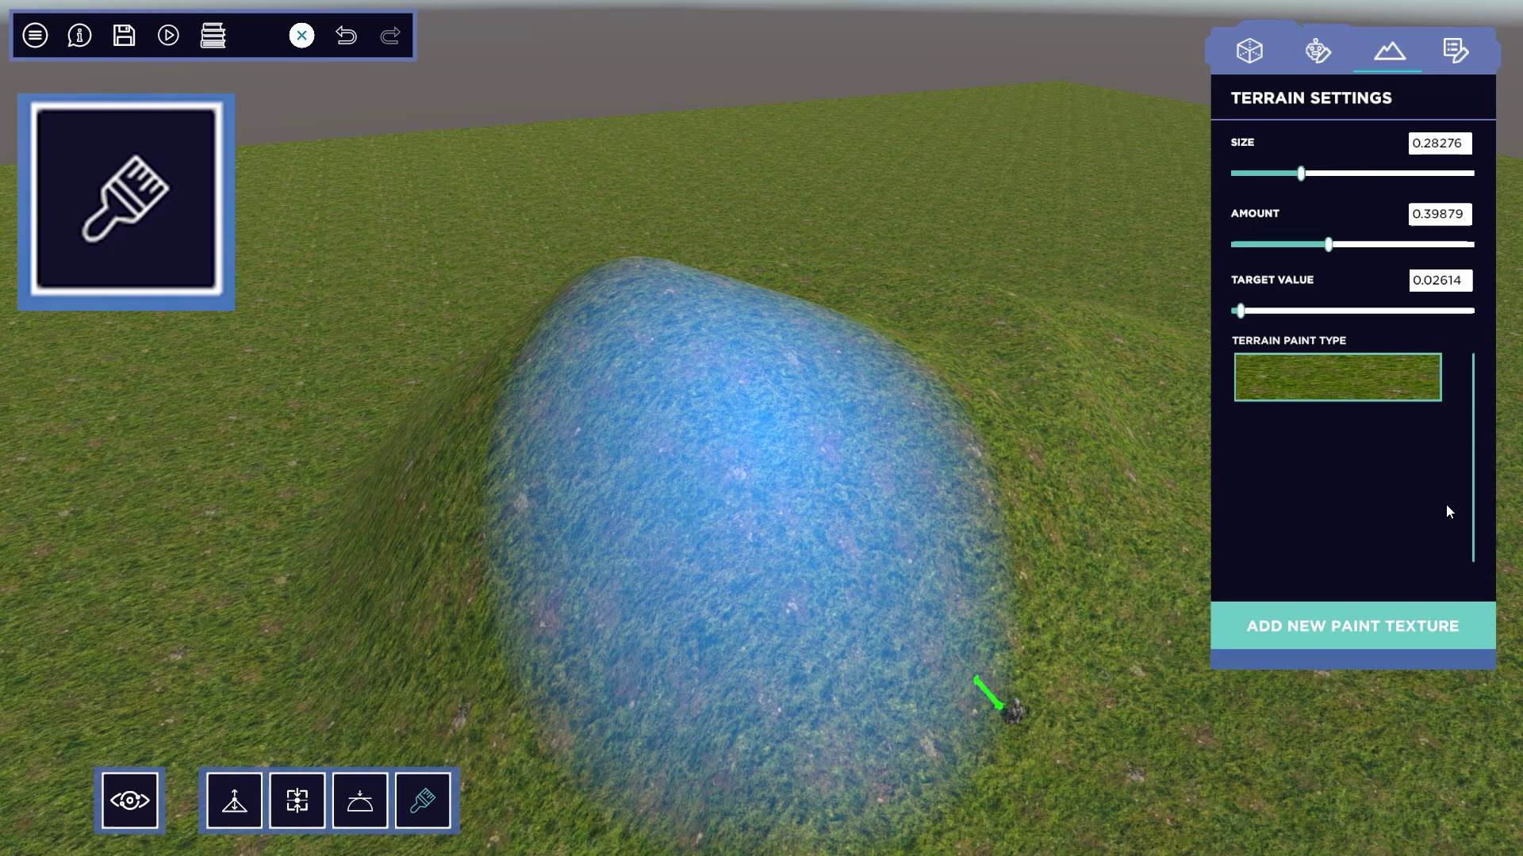
click(1379, 639)
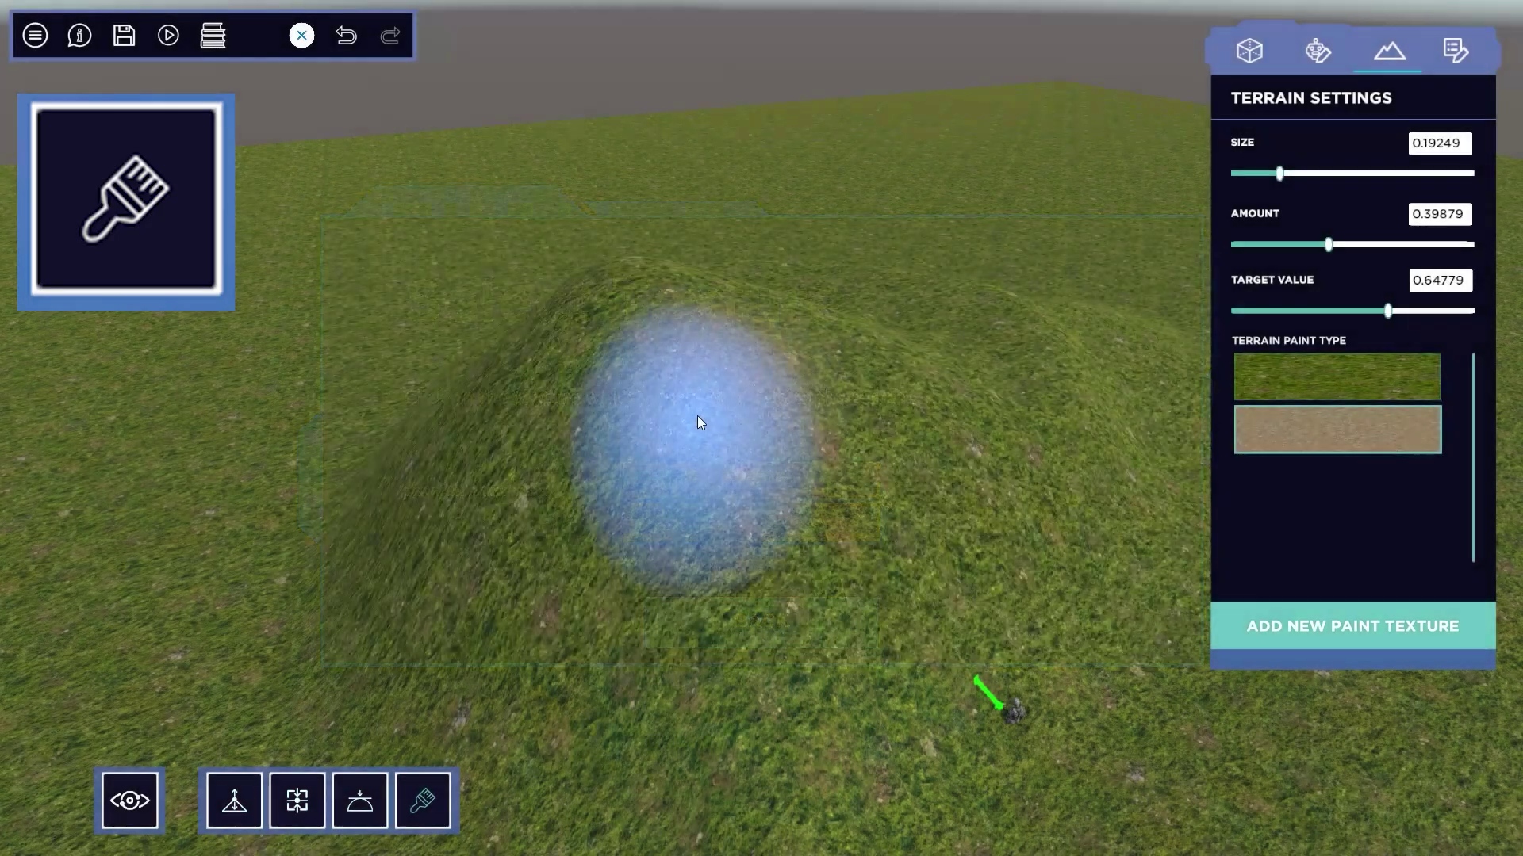
mouse_move(700, 422)
mouse_down()
mouse_move(759, 375)
mouse_move(613, 353)
mouse_move(674, 397)
mouse_move(644, 307)
mouse_move(529, 307)
mouse_move(502, 354)
mouse_move(613, 370)
mouse_move(665, 418)
mouse_move(1022, 371)
mouse_move(842, 397)
mouse_move(1020, 329)
mouse_move(942, 350)
mouse_move(913, 331)
mouse_move(729, 303)
mouse_up()
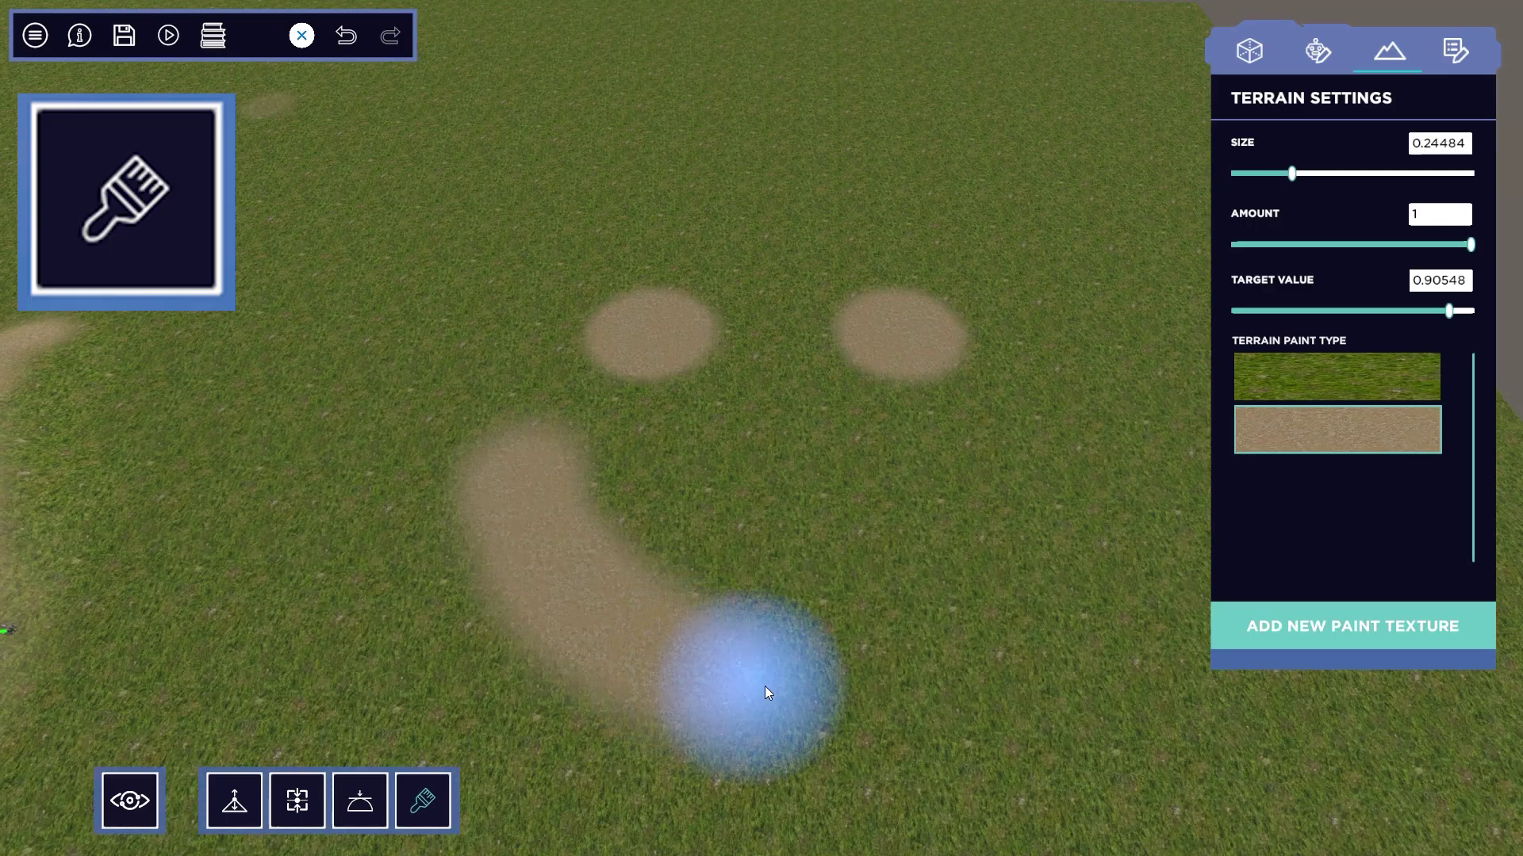
mouse_move(766, 690)
mouse_down()
mouse_move(1016, 607)
mouse_move(1057, 502)
mouse_move(1099, 498)
mouse_up()
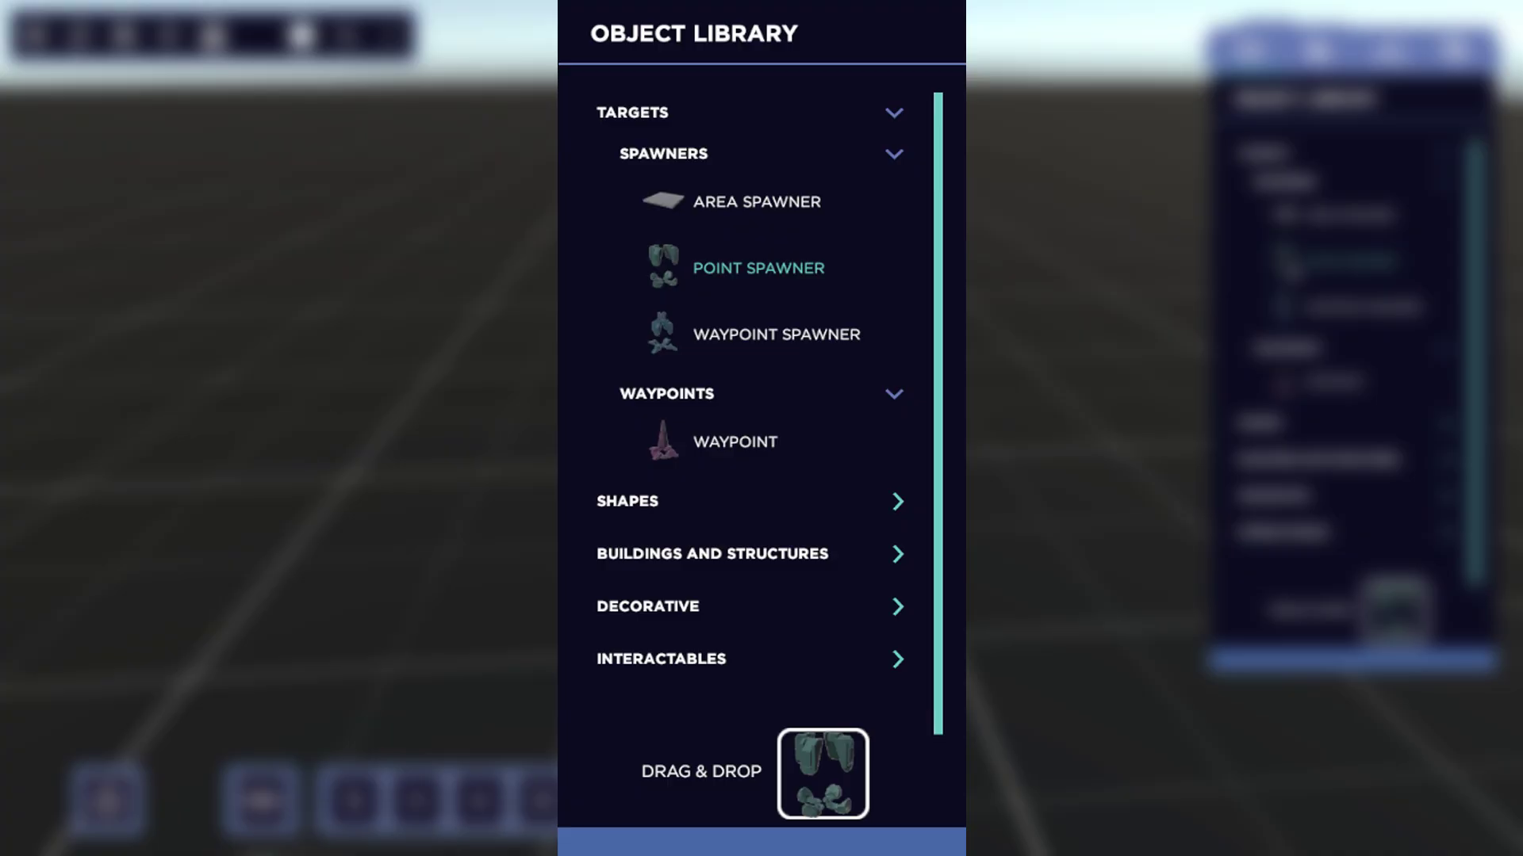
- Drop a Point Spawner into the scene and create a new bot for it
drag(1395, 612, 828, 578)
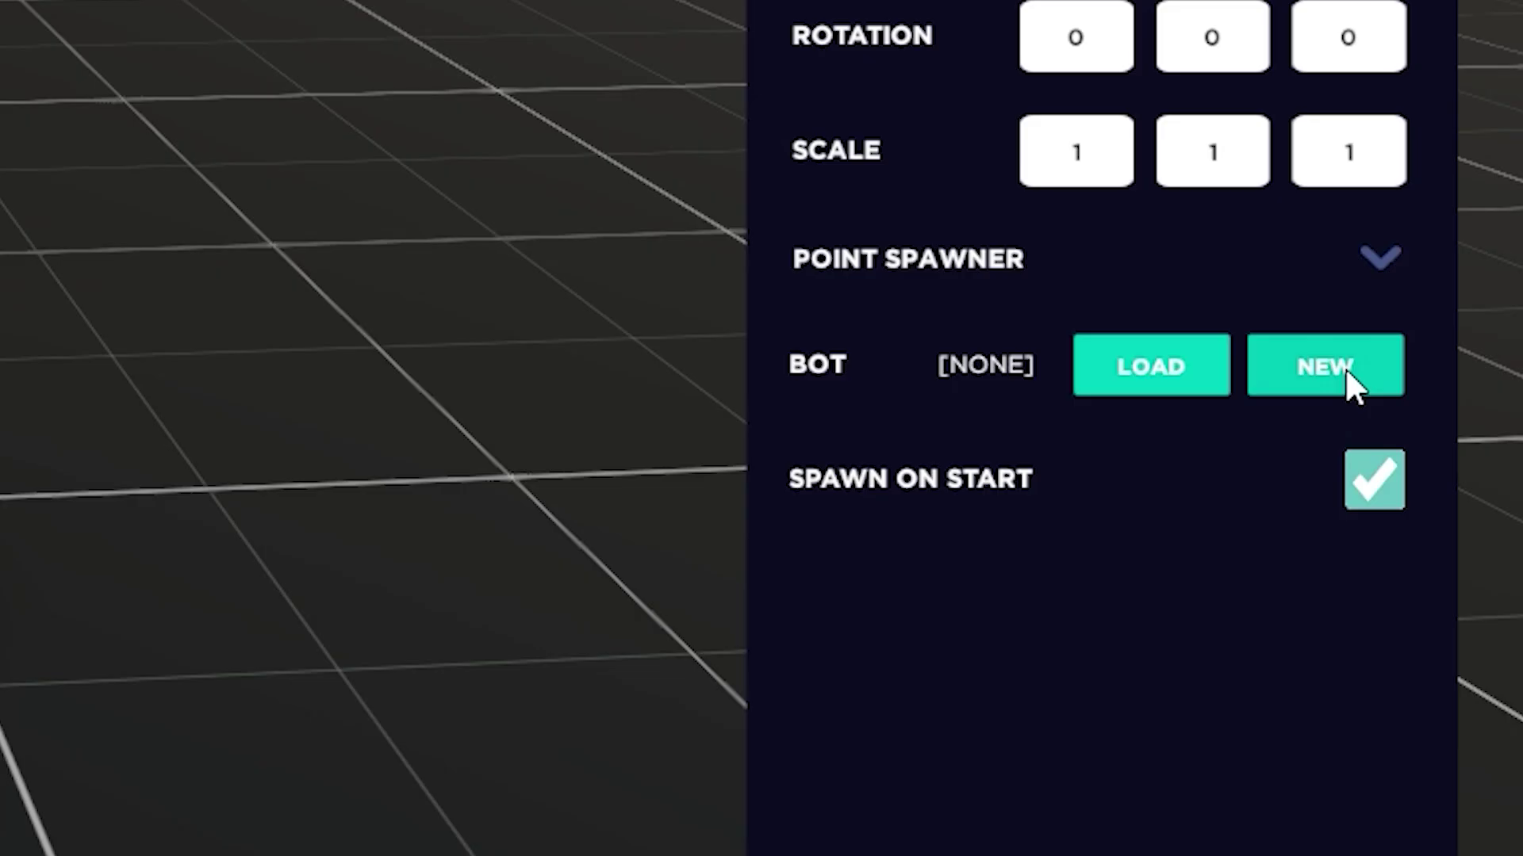
click(1450, 411)
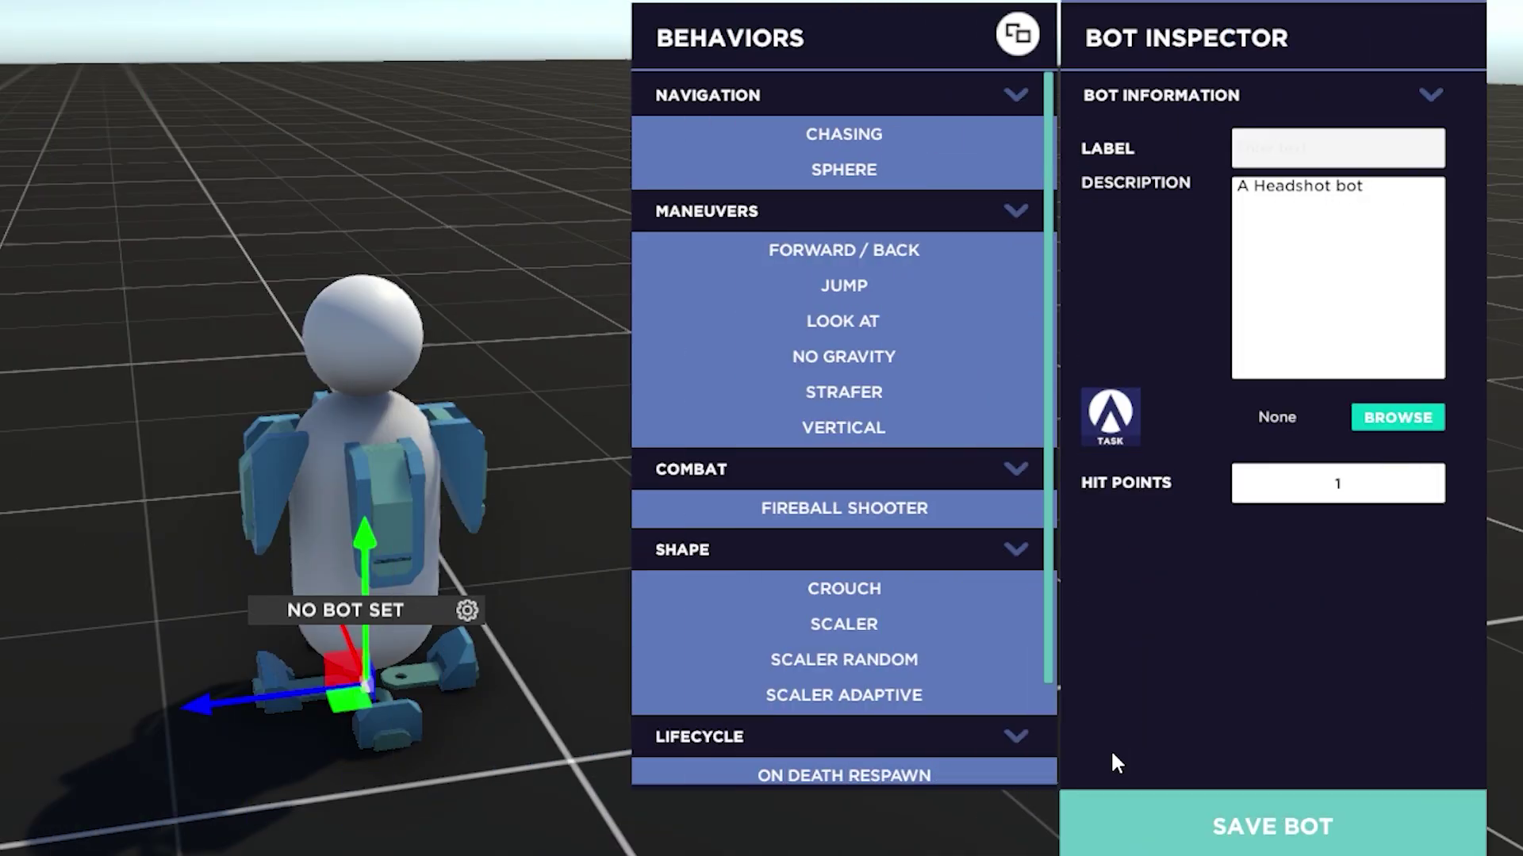
- Label the bot 'Headshot Bot' and give it Jump and Strafer behaviours
text(Headshot Bot)
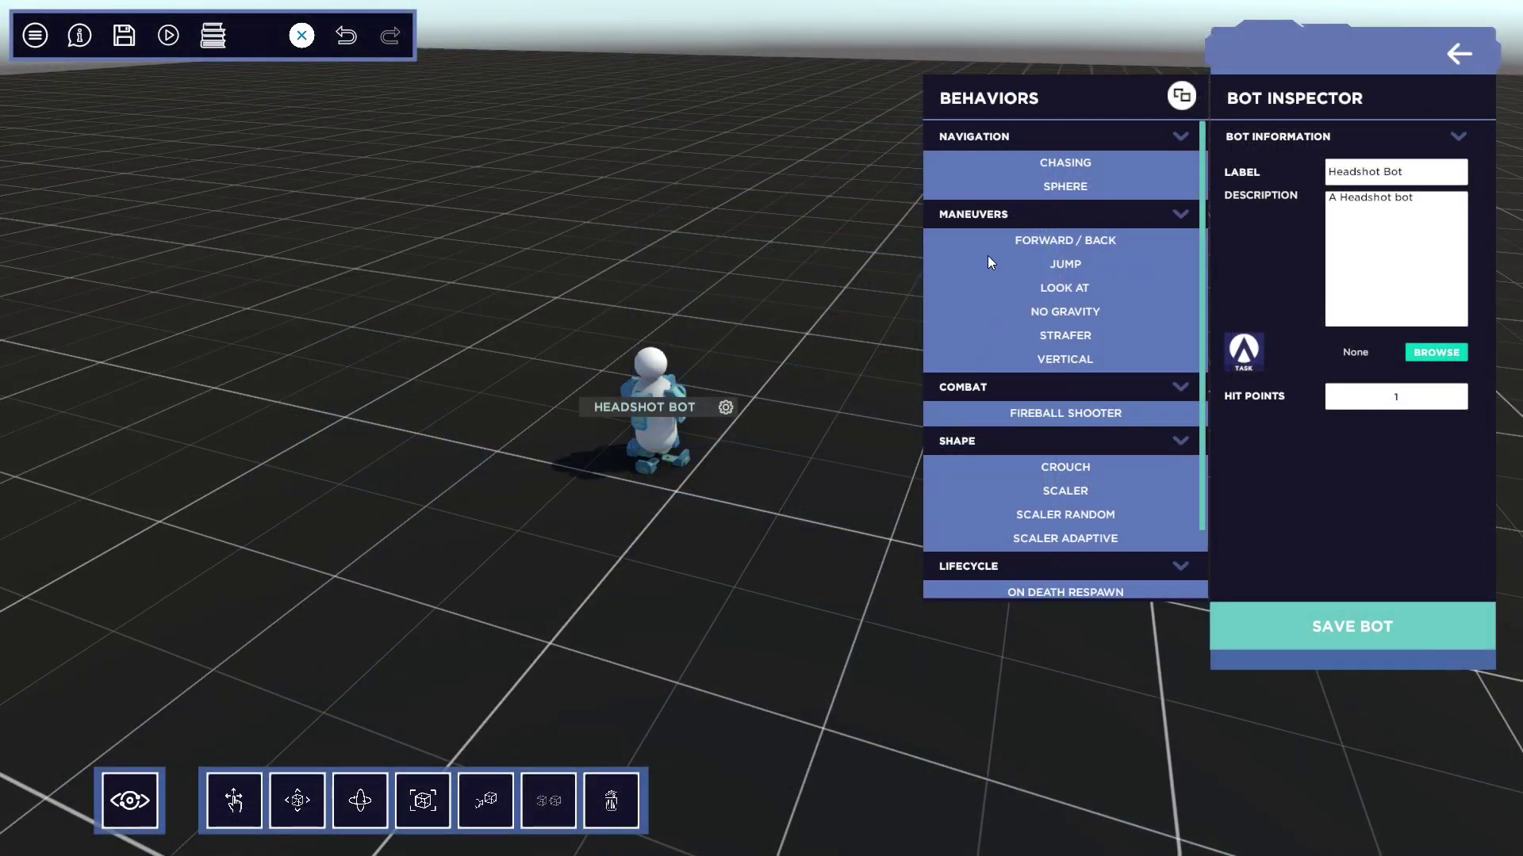
drag(987, 255, 1286, 457)
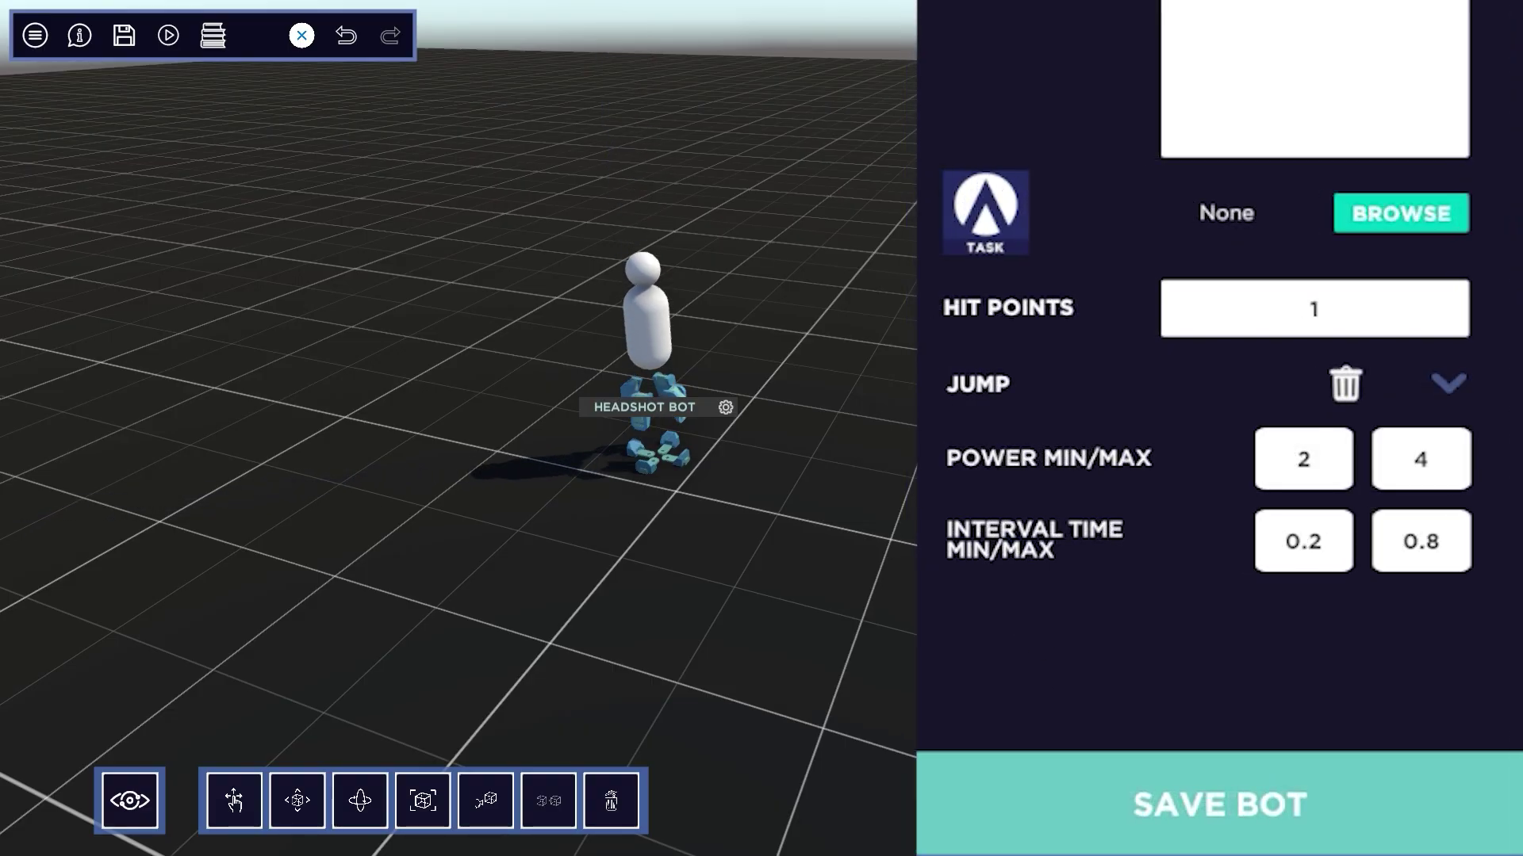
drag(1026, 476, 1188, 635)
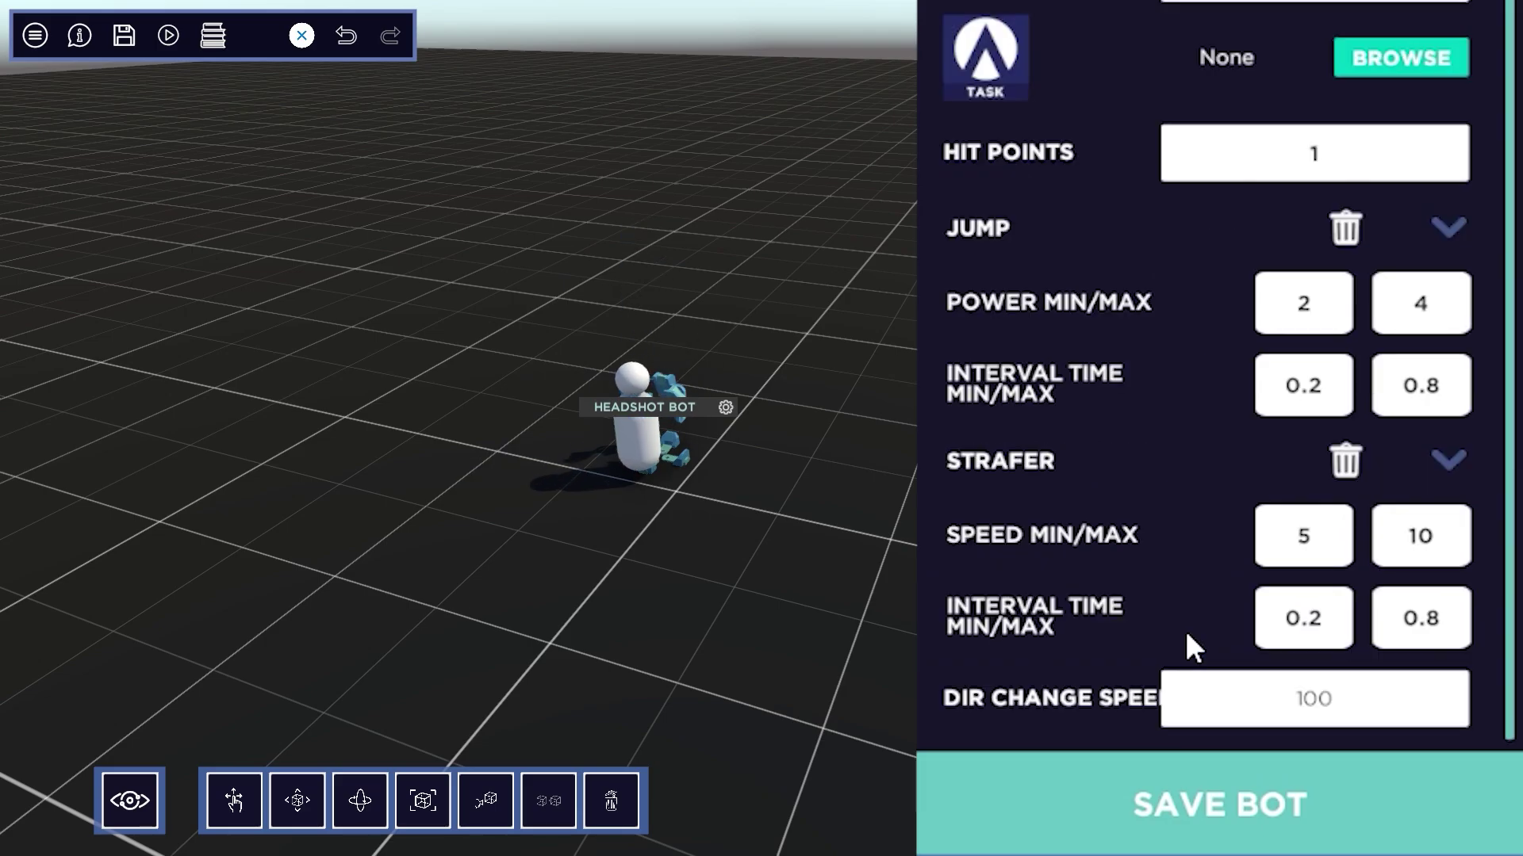